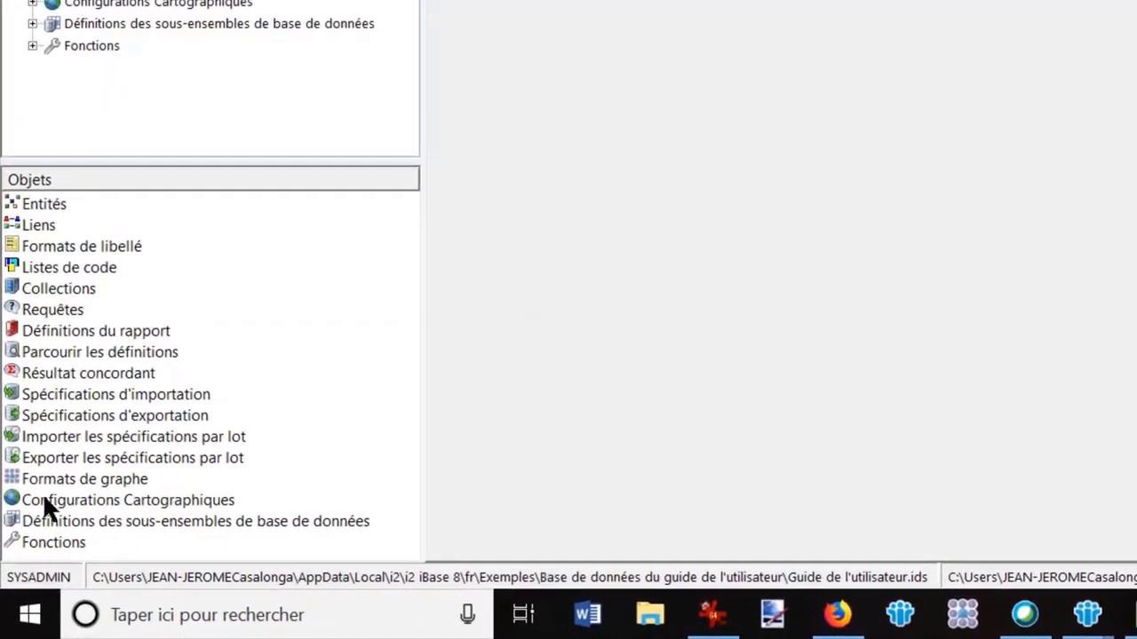
Step: Examine the programs in the IBM i2 iBase 8 folder of the Windows Start menu, then close it
{"action": "left_click", "coordinate": [31, 614]}
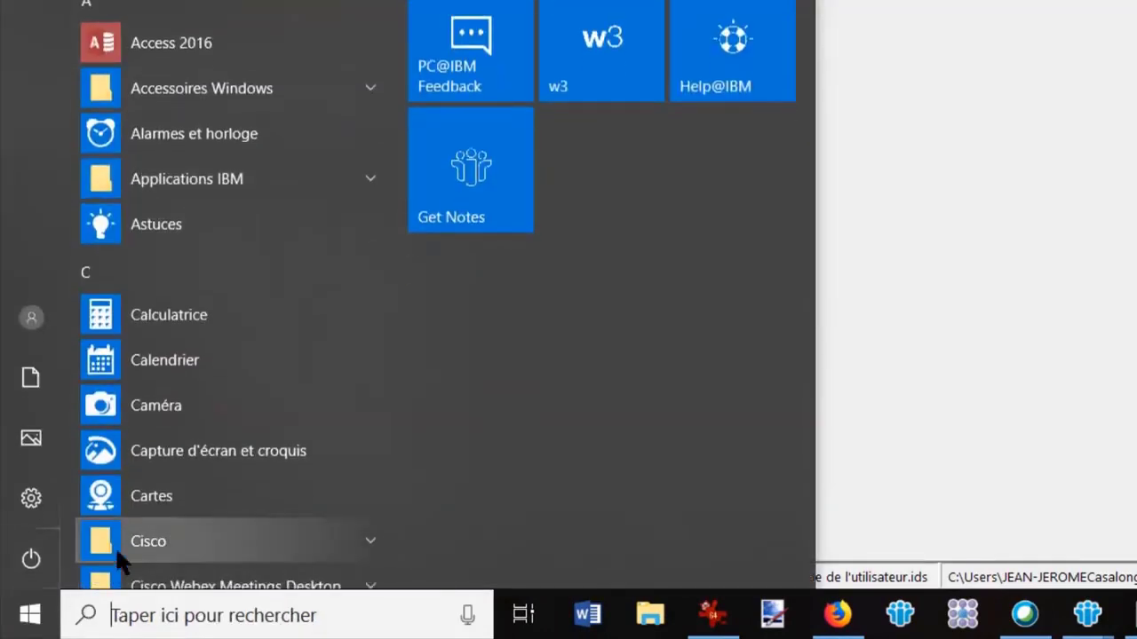
{"action": "scroll", "coordinate": [233, 369], "scroll_direction": "down", "scroll_amount": 2}
{"action": "scroll", "coordinate": [230, 362], "scroll_direction": "down", "scroll_amount": 8}
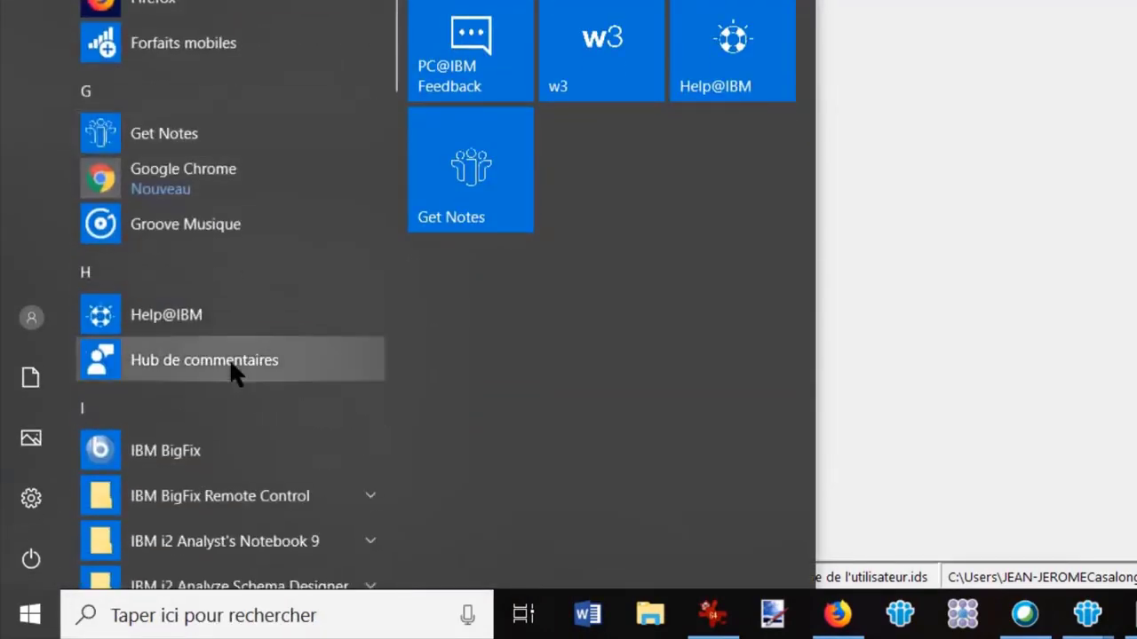
{"action": "scroll", "coordinate": [229, 358], "scroll_direction": "down", "scroll_amount": 5}
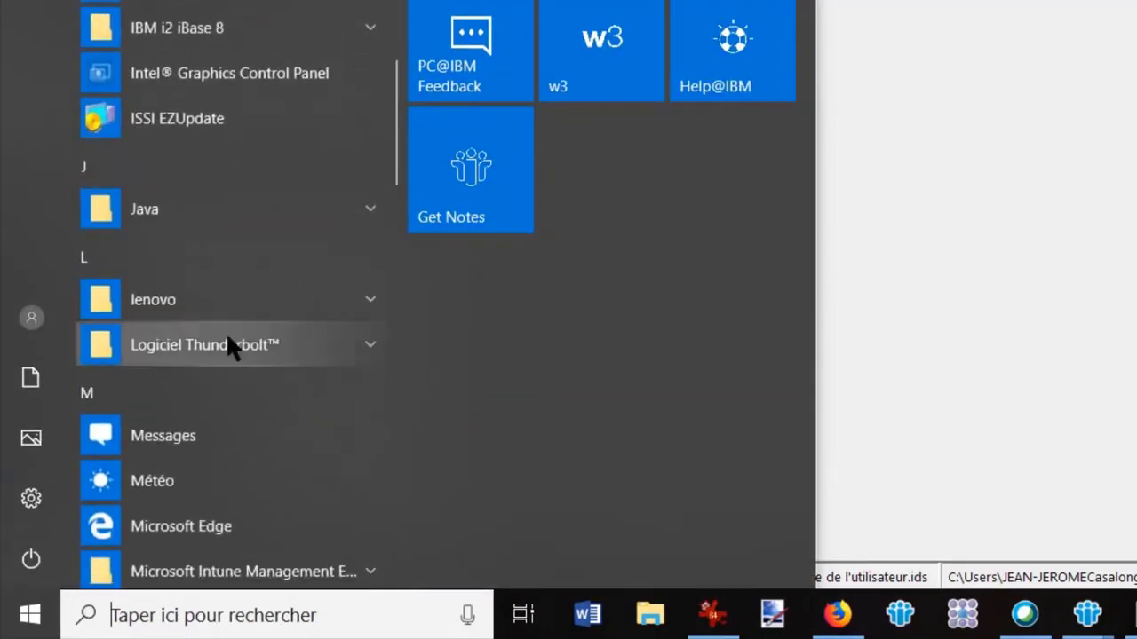
{"action": "left_click", "coordinate": [370, 26]}
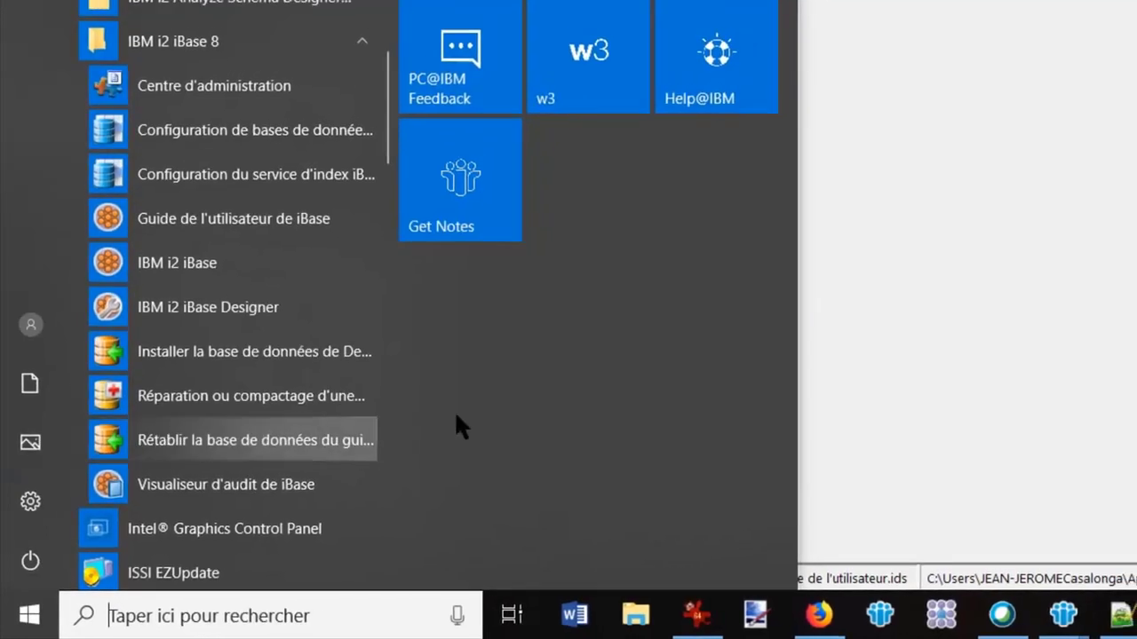
{"action": "left_click", "coordinate": [851, 365]}
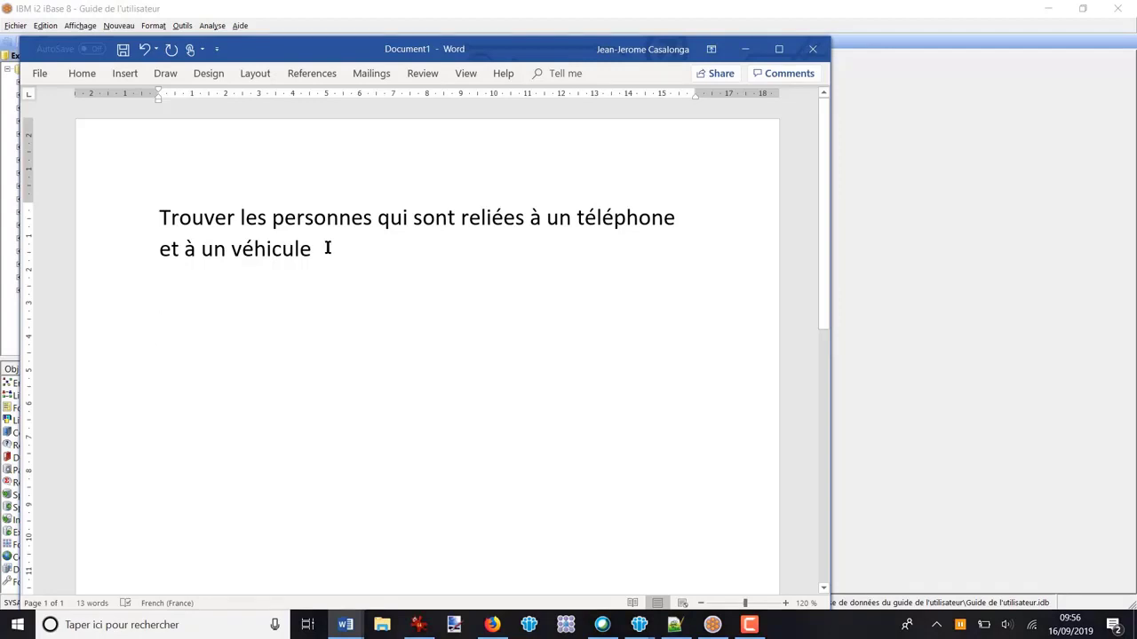
Step: Put away the Word note with the search question and start a new query in iBase
{"action": "left_click_drag", "start_coordinate": [467, 45], "coordinate": [536, 40]}
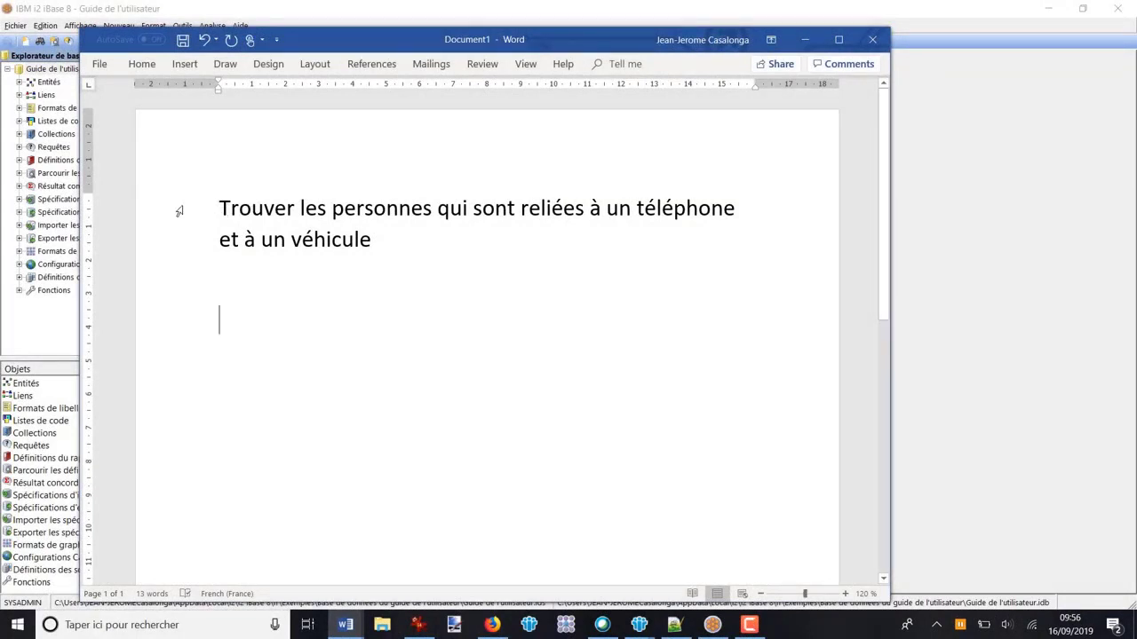
{"action": "left_click", "coordinate": [807, 39]}
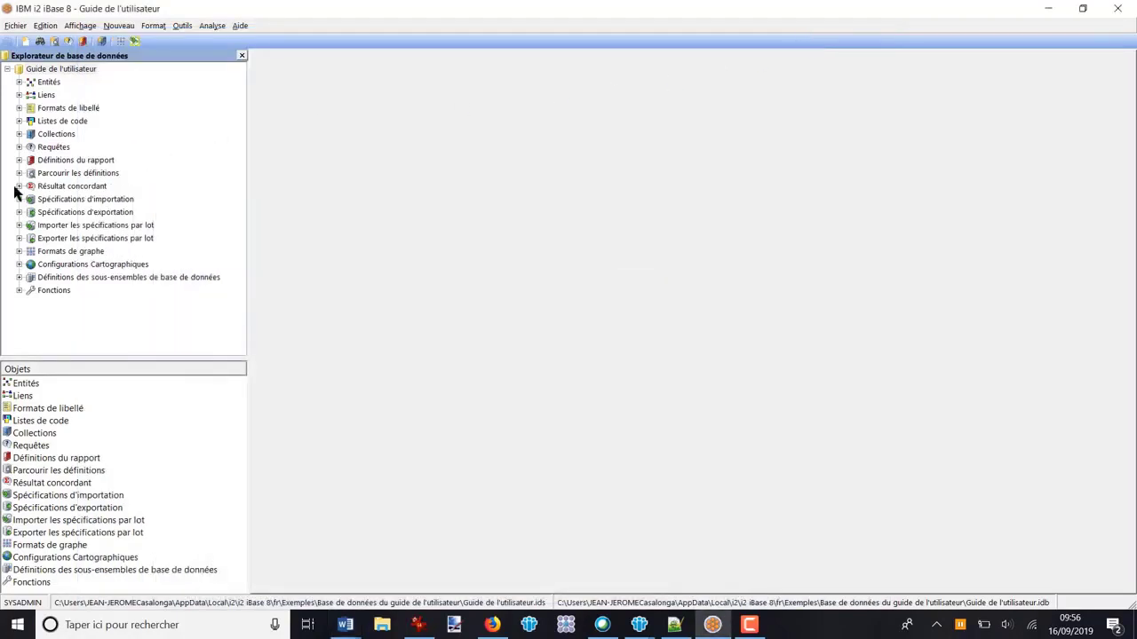
{"action": "left_click", "coordinate": [49, 147]}
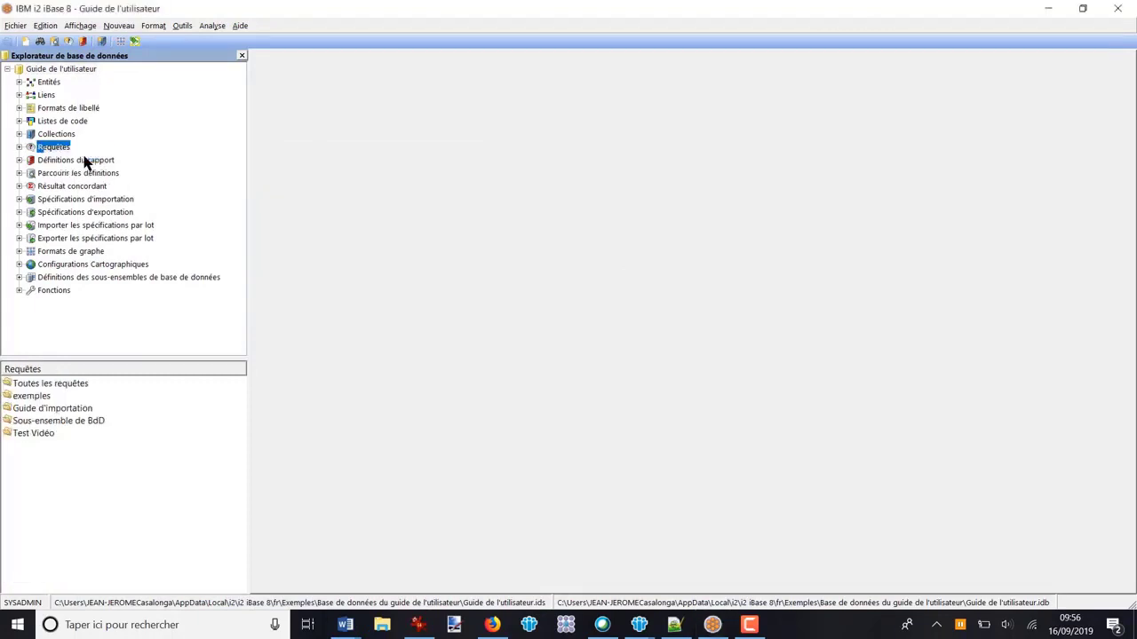
{"action": "scroll", "coordinate": [334, 367], "scroll_direction": "down", "scroll_amount": 5}
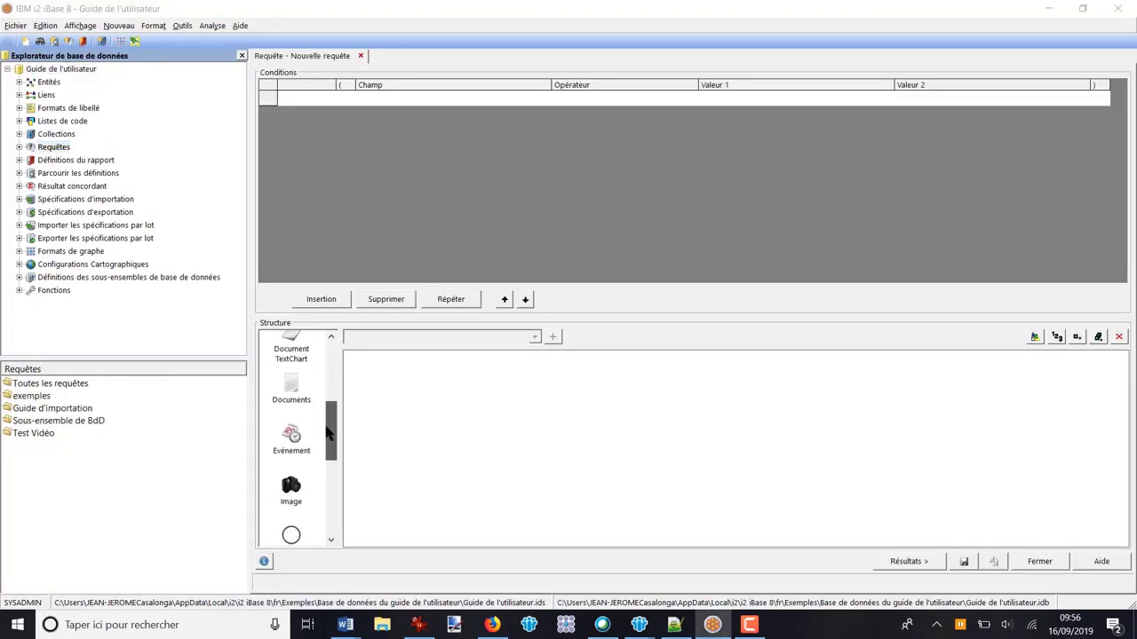
Step: Add a Personne and a Téléphone to the query structure and connect them with a link of any type
{"action": "left_click_drag", "start_coordinate": [293, 402], "coordinate": [524, 436]}
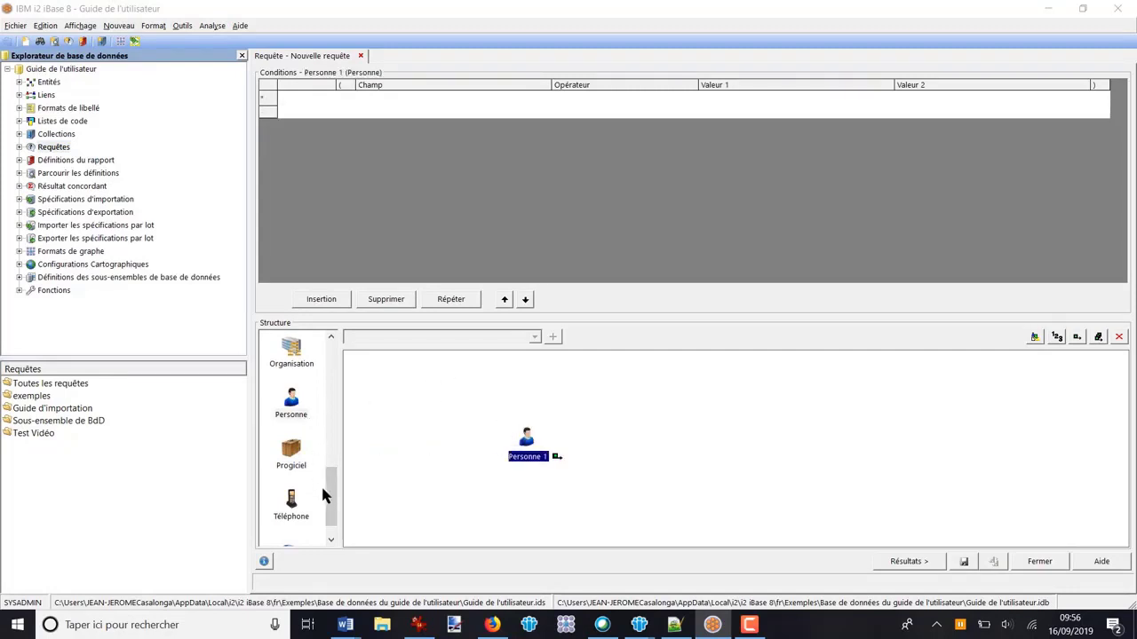
{"action": "left_click_drag", "start_coordinate": [291, 501], "coordinate": [645, 411]}
{"action": "left_click", "coordinate": [469, 337]}
{"action": "left_click_drag", "start_coordinate": [526, 437], "coordinate": [657, 417]}
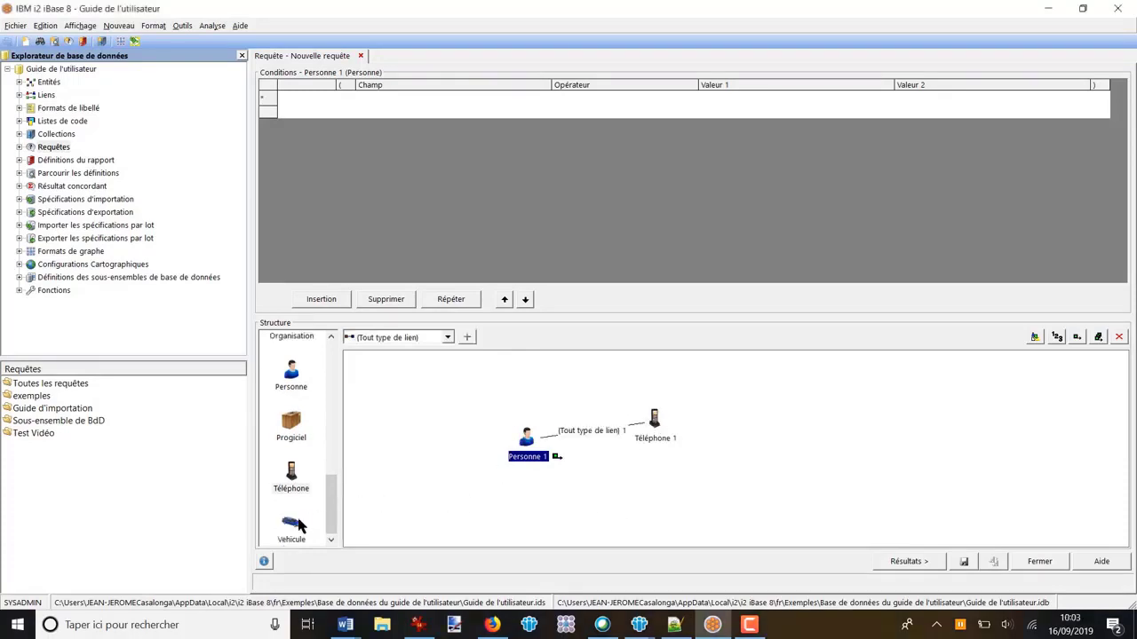
Step: Add a Vehicule to the query structure and connect Personne 1 to it with a link of any type
{"action": "left_click_drag", "start_coordinate": [292, 526], "coordinate": [661, 500]}
{"action": "left_click", "coordinate": [468, 337]}
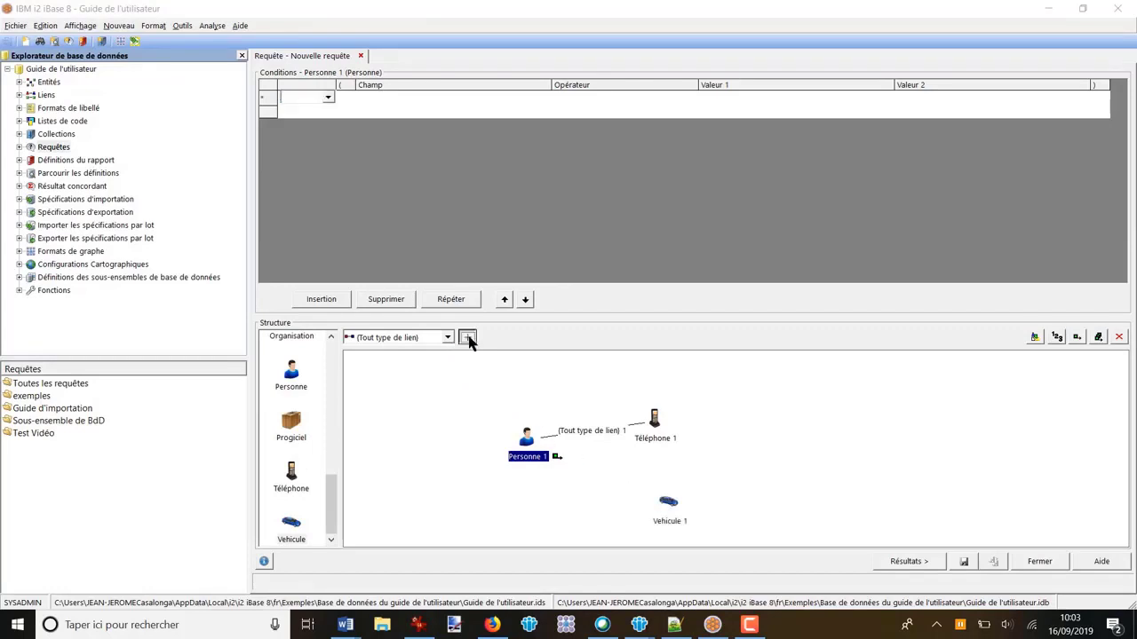
{"action": "left_click_drag", "start_coordinate": [559, 454], "coordinate": [672, 507]}
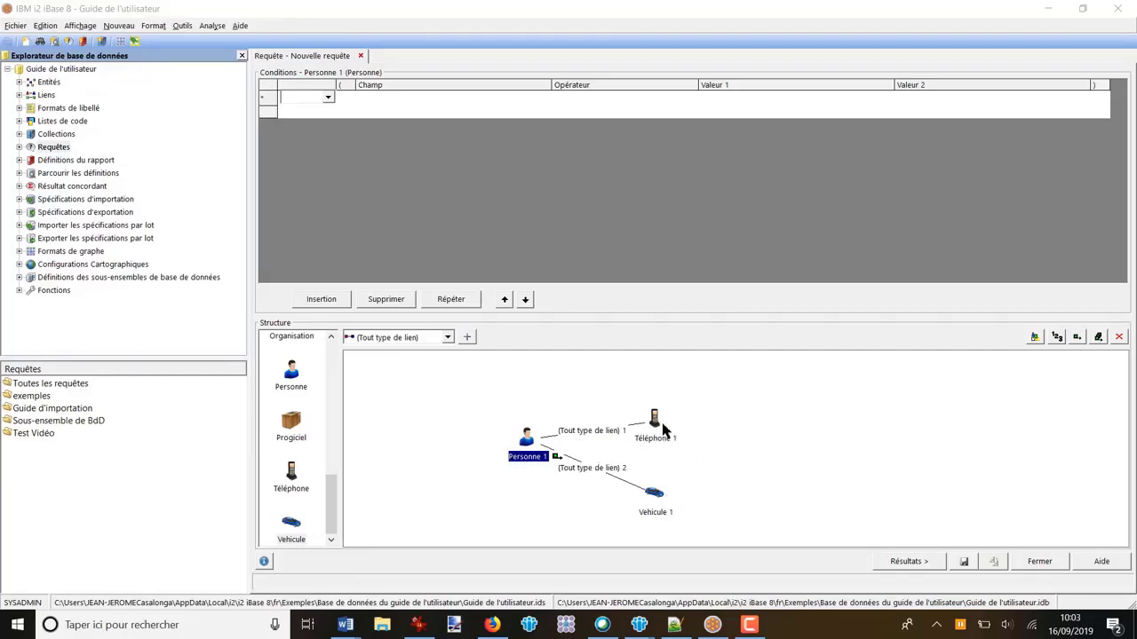
Step: Mark all entities and links in the structure as query output and display the results
{"action": "left_click", "coordinate": [1098, 338]}
{"action": "left_click", "coordinate": [908, 561]}
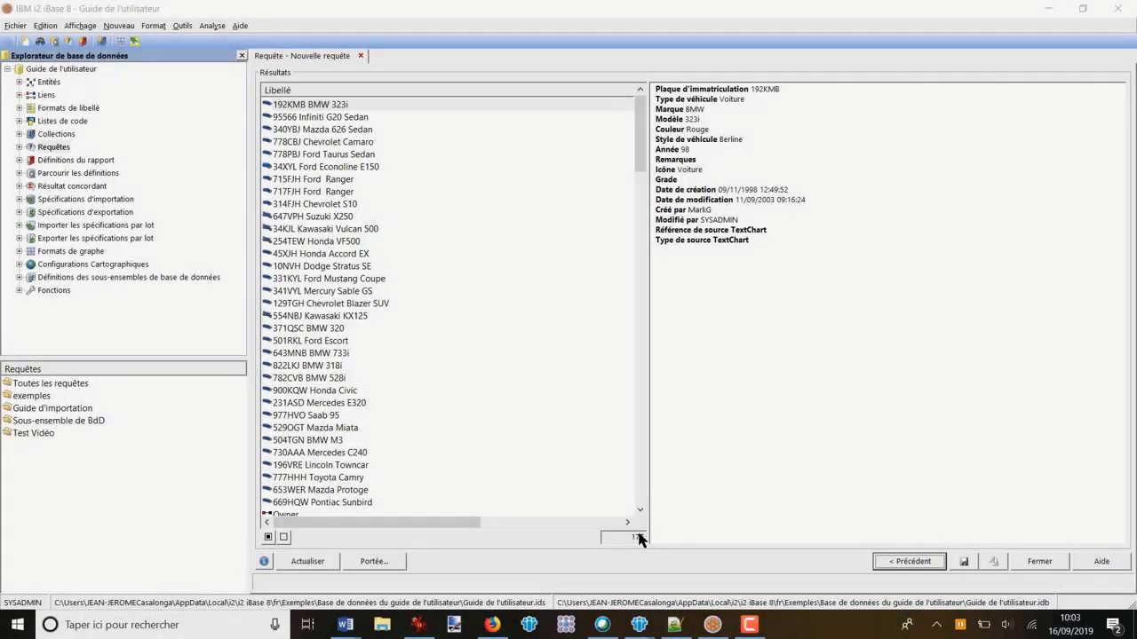
Step: Read the revised search question in Word and return to the query definition in iBase
{"action": "key", "text": "alt+Tab"}
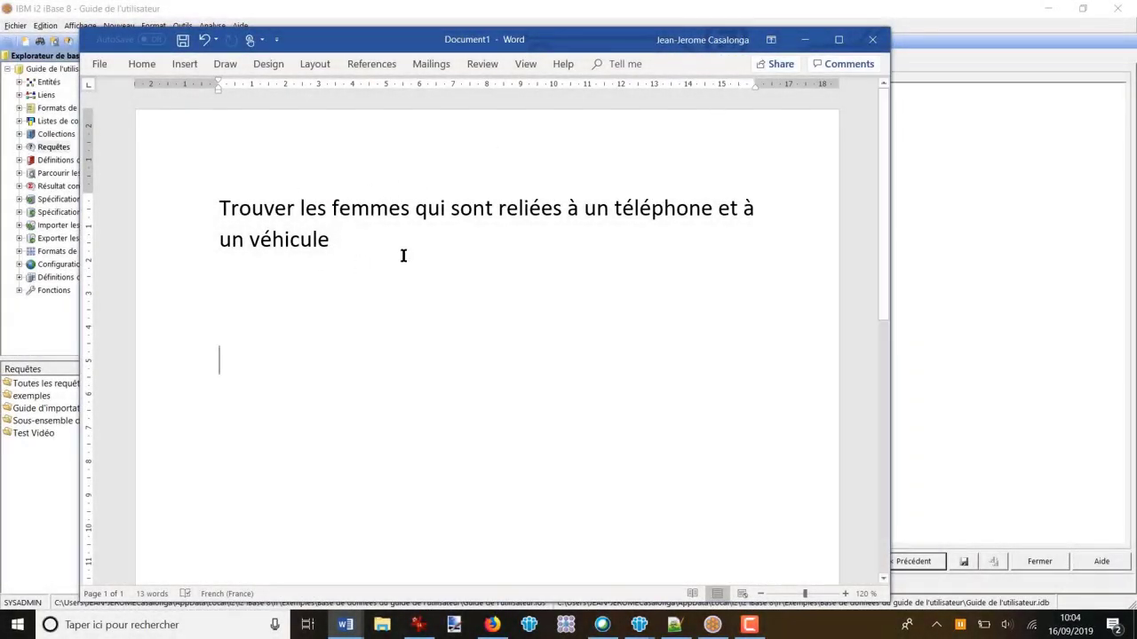
{"action": "left_click", "coordinate": [806, 40]}
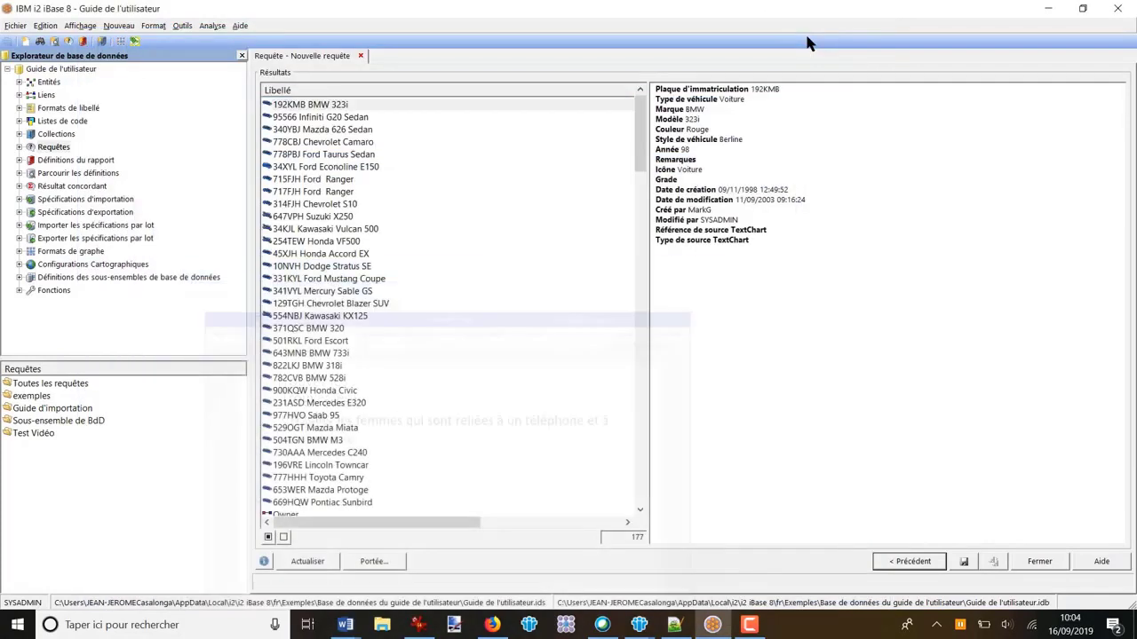
{"action": "left_click", "coordinate": [909, 562]}
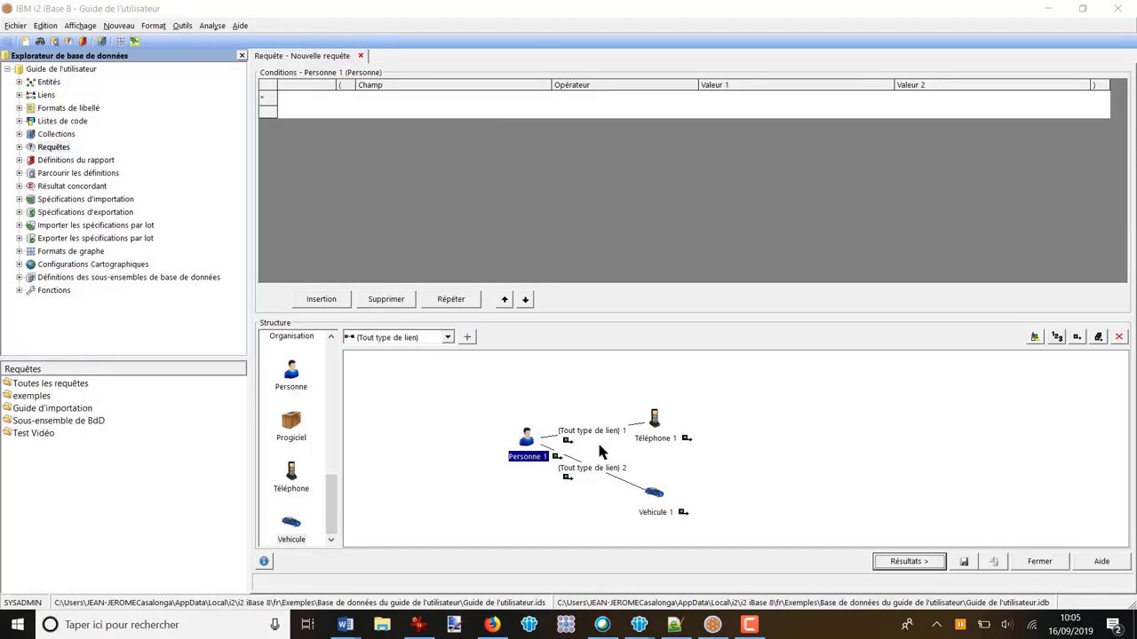
Step: Start a condition on Personne 1 using the Sexe field
{"action": "left_click", "coordinate": [526, 445]}
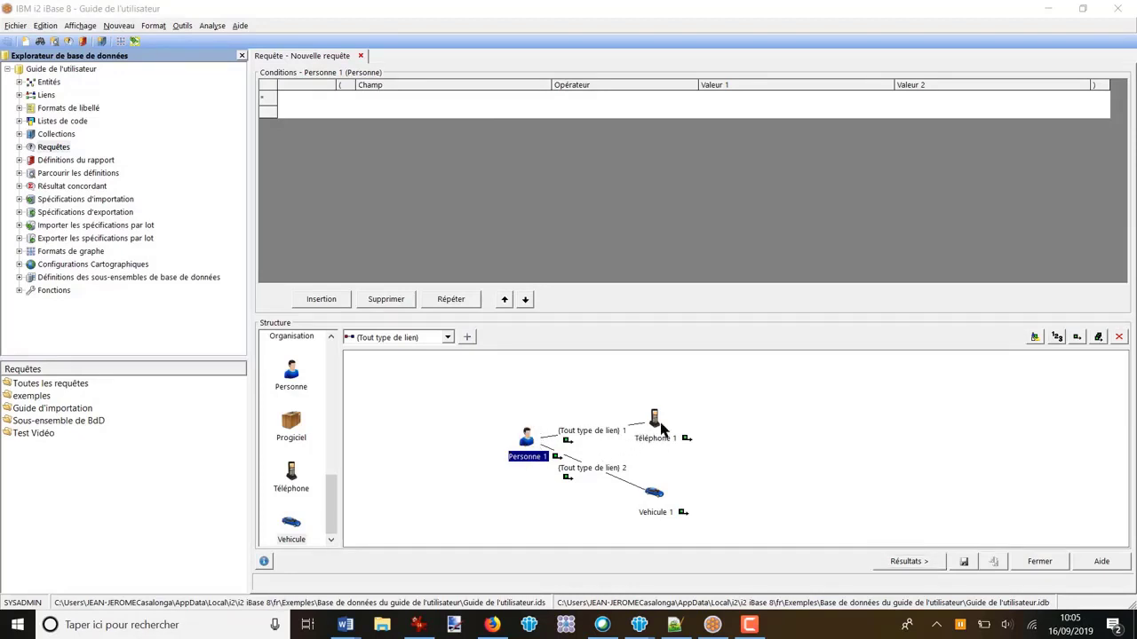
{"action": "left_click", "coordinate": [656, 423]}
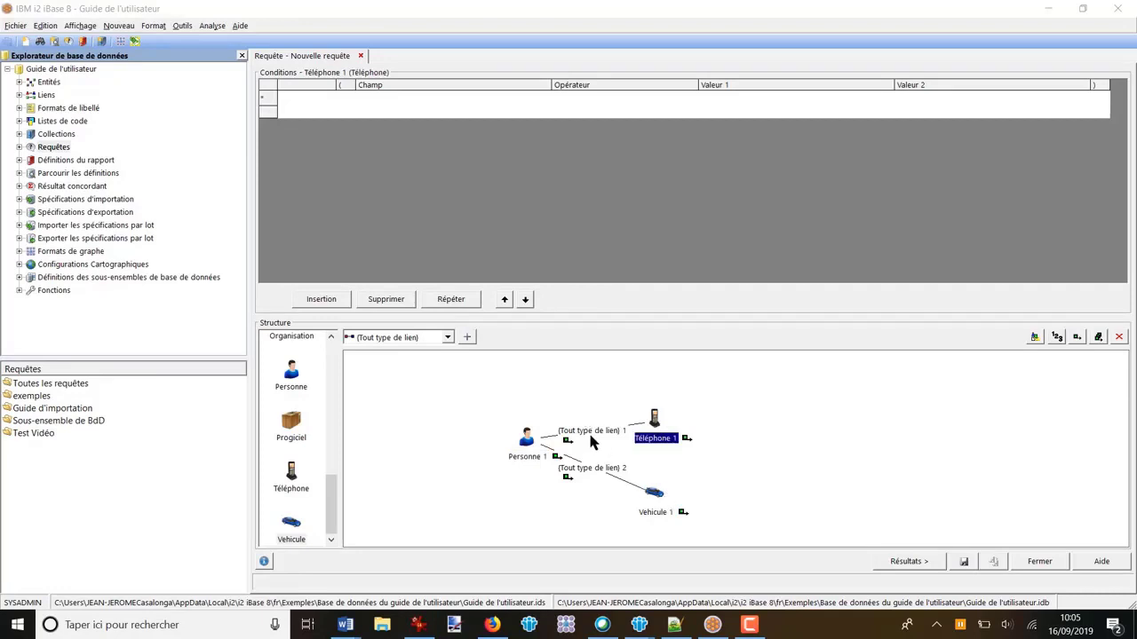
{"action": "left_click", "coordinate": [529, 443]}
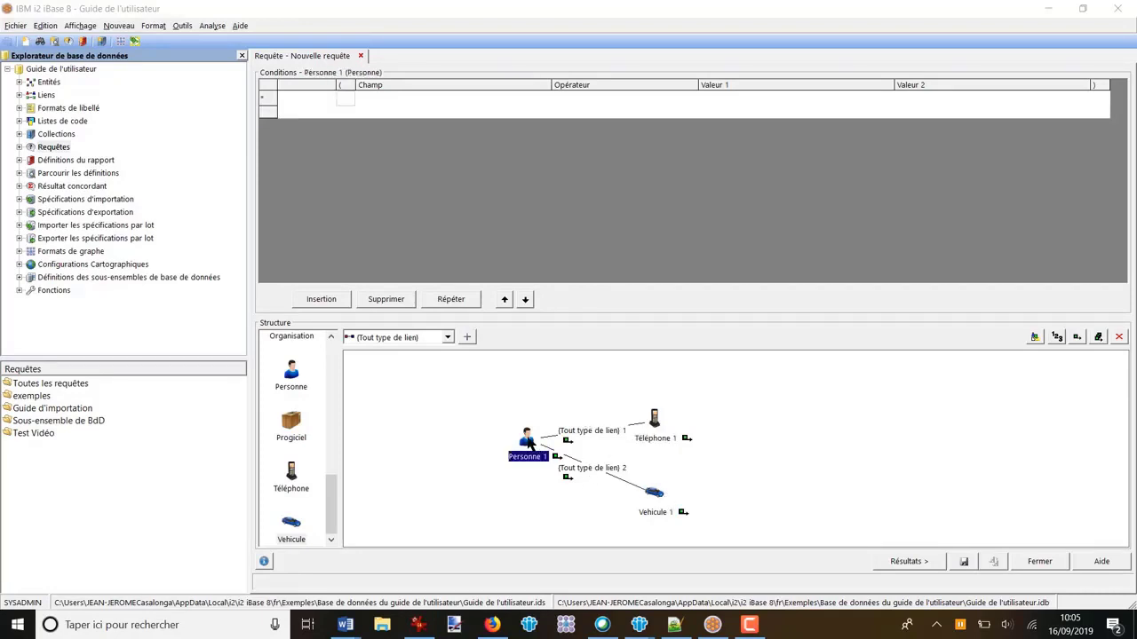
{"action": "left_click", "coordinate": [459, 97]}
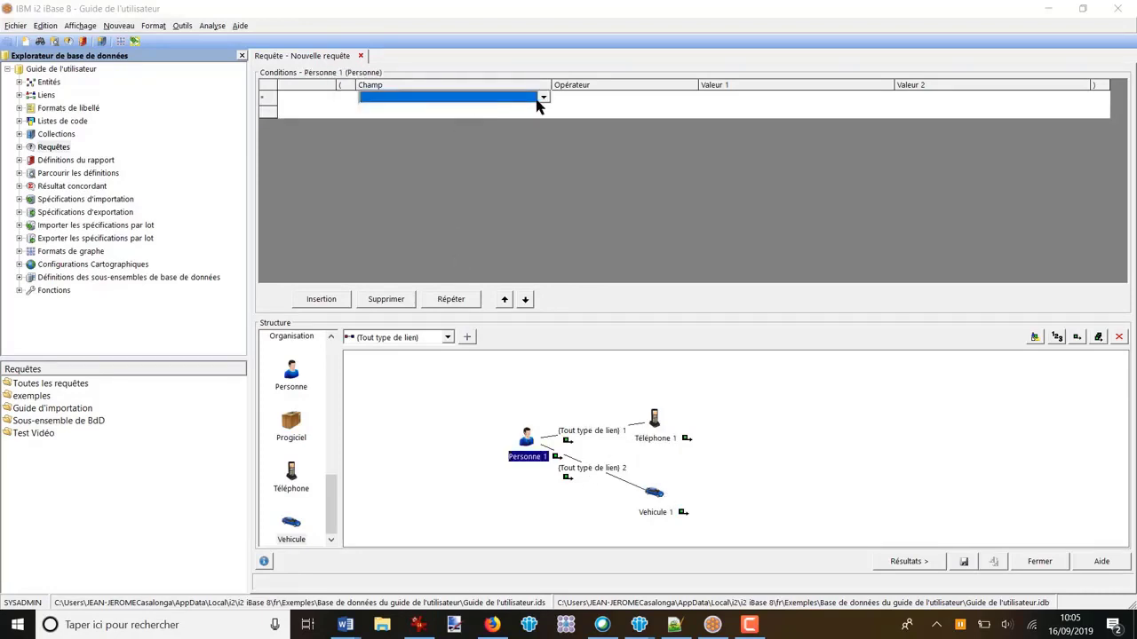
{"action": "left_click", "coordinate": [544, 100]}
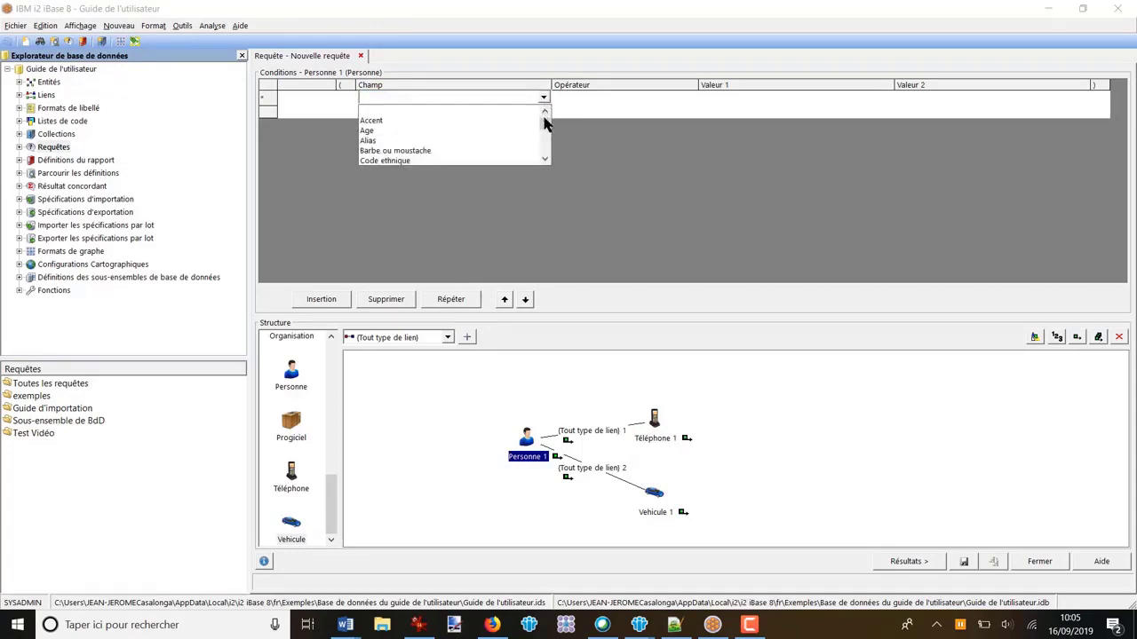
{"action": "left_click", "coordinate": [545, 160]}
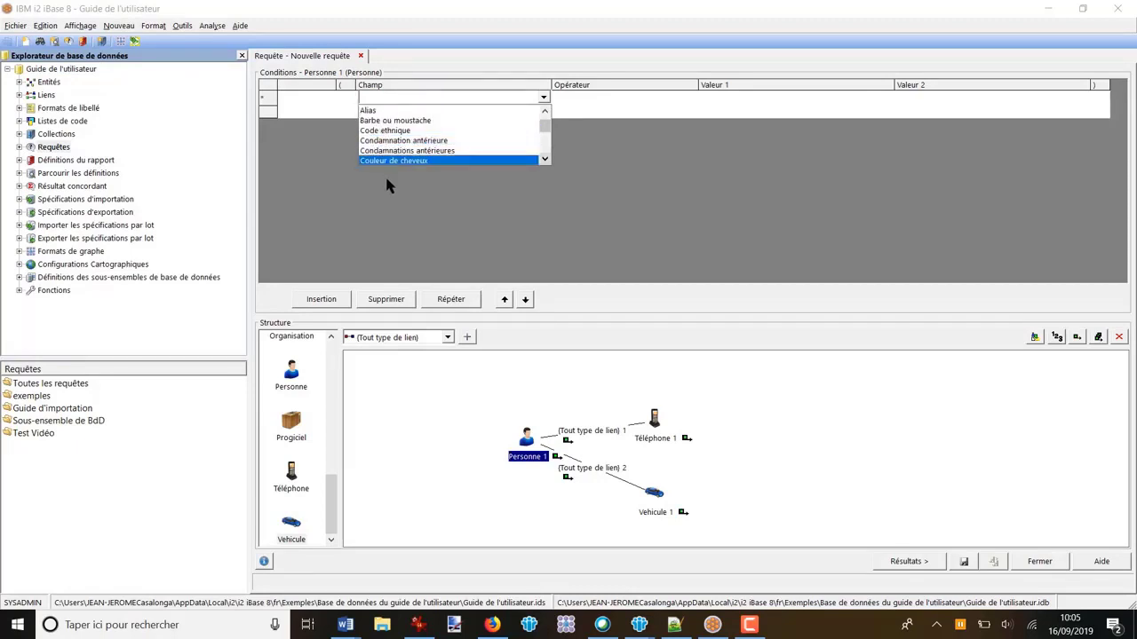
{"action": "left_click", "coordinate": [546, 147]}
{"action": "left_click", "coordinate": [545, 147]}
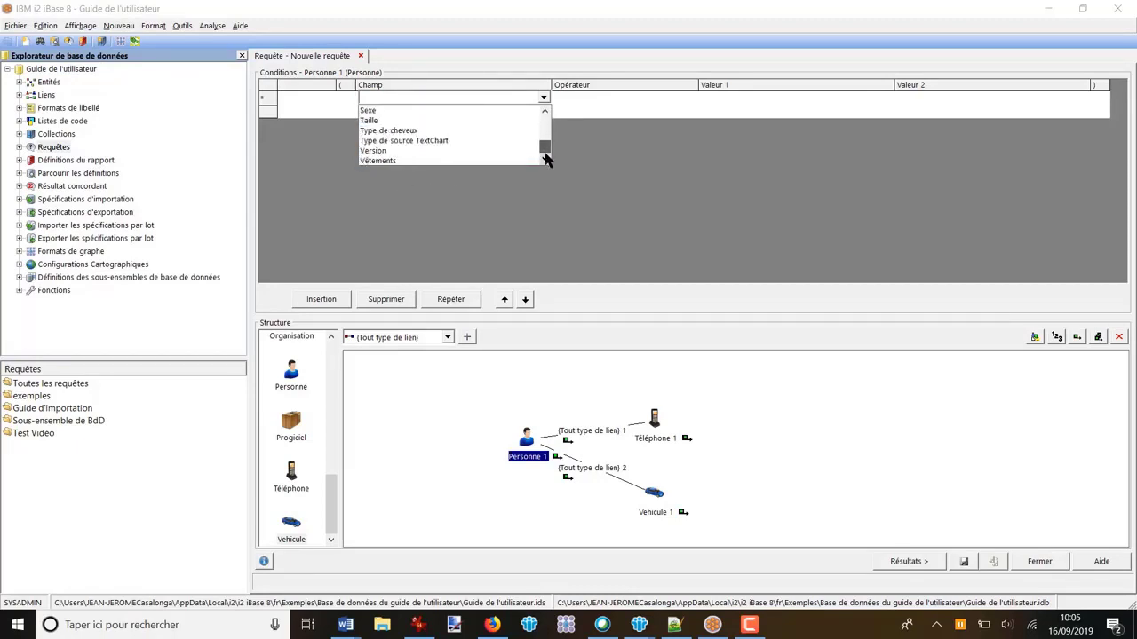
{"action": "left_click", "coordinate": [383, 119]}
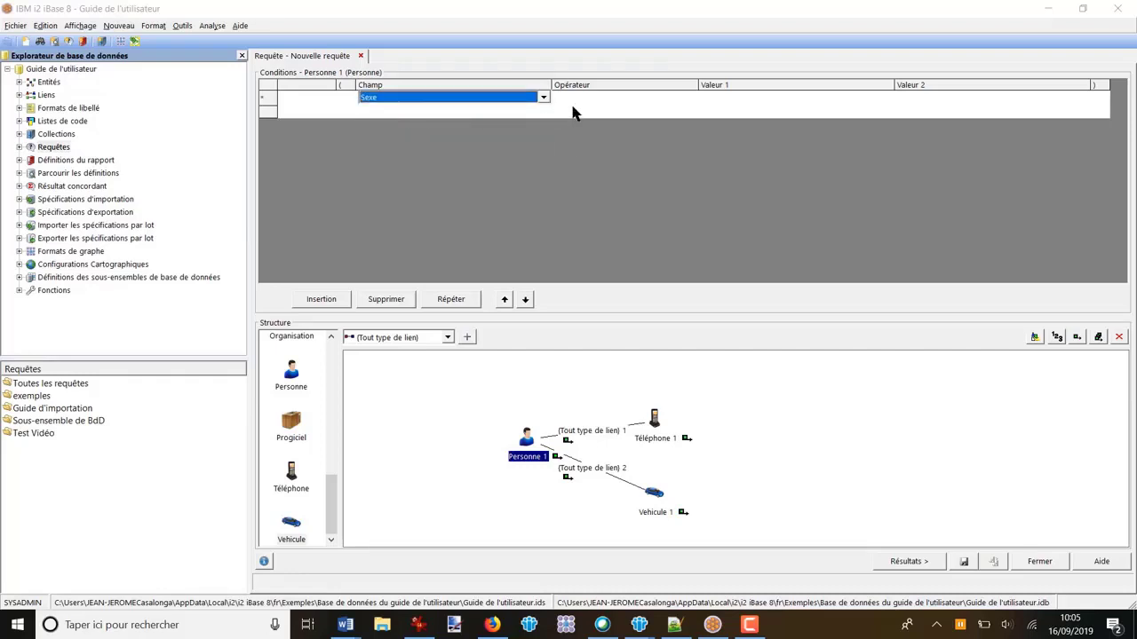
Step: Complete the Sexe condition with the operator égal à and the value Femme, and display the query results
{"action": "left_click", "coordinate": [622, 101]}
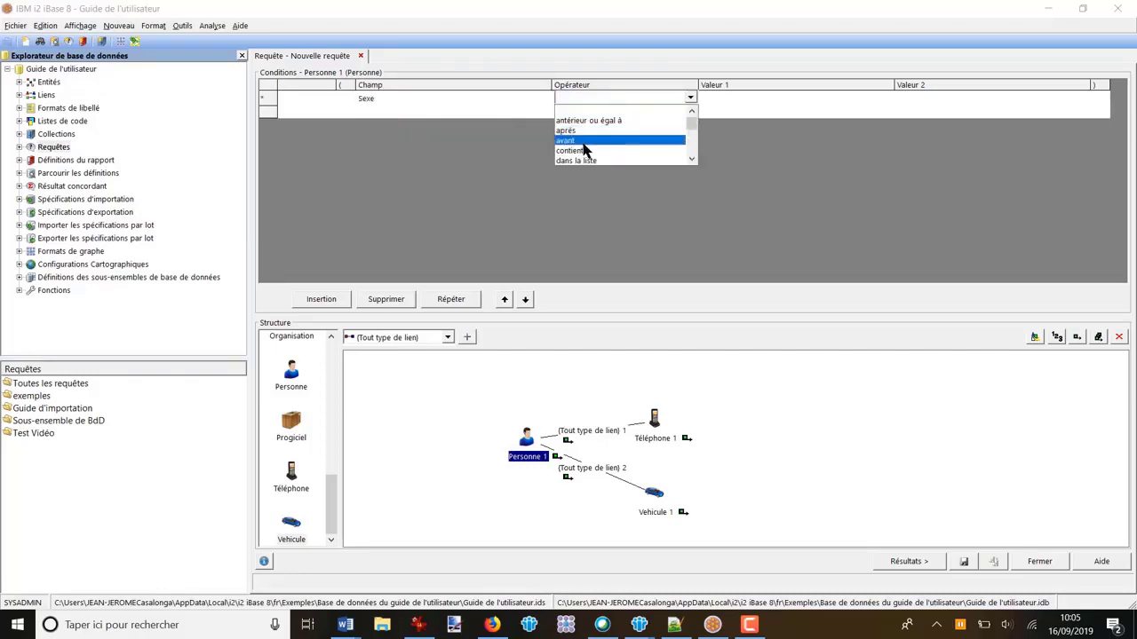
{"action": "scroll", "coordinate": [586, 156], "scroll_direction": "down", "scroll_amount": 1}
{"action": "left_click", "coordinate": [585, 152]}
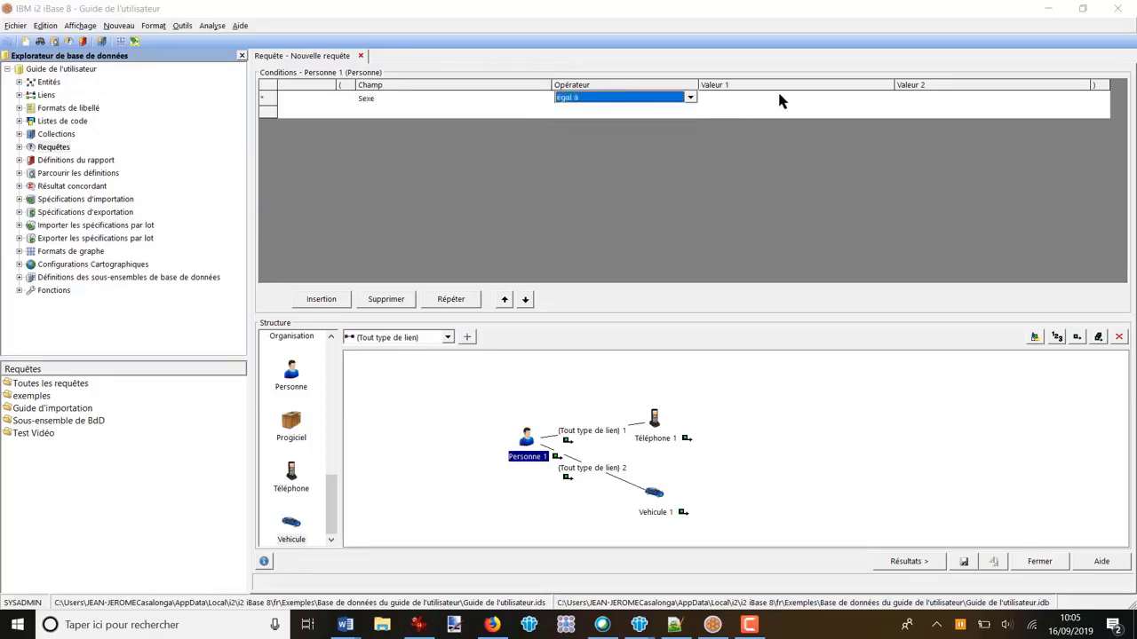
{"action": "left_click", "coordinate": [788, 100]}
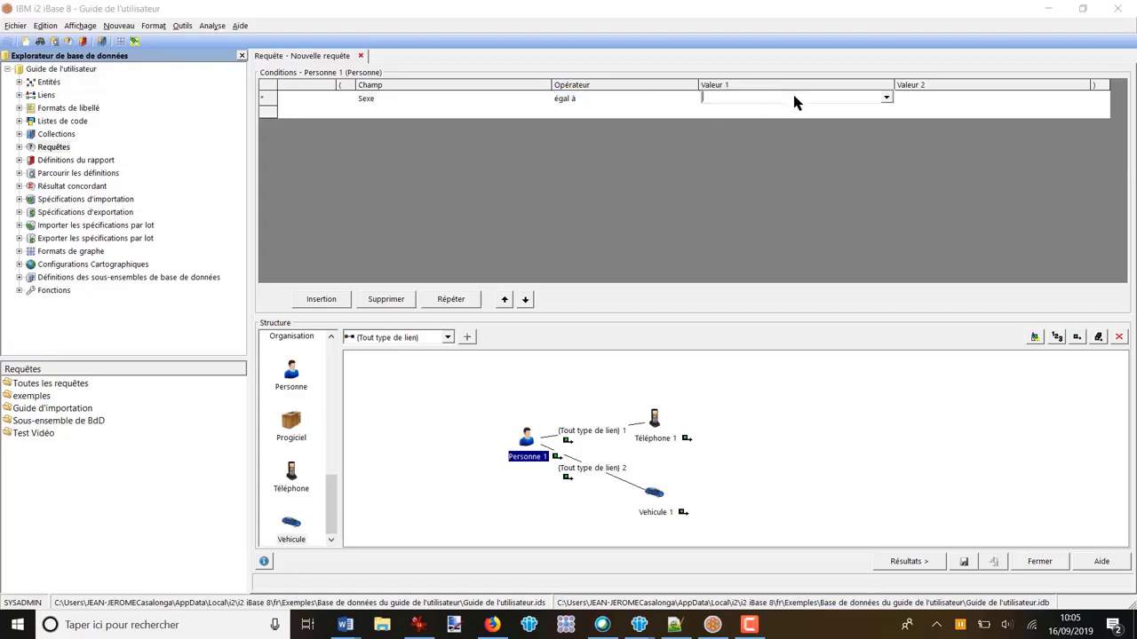
{"action": "left_click", "coordinate": [886, 97]}
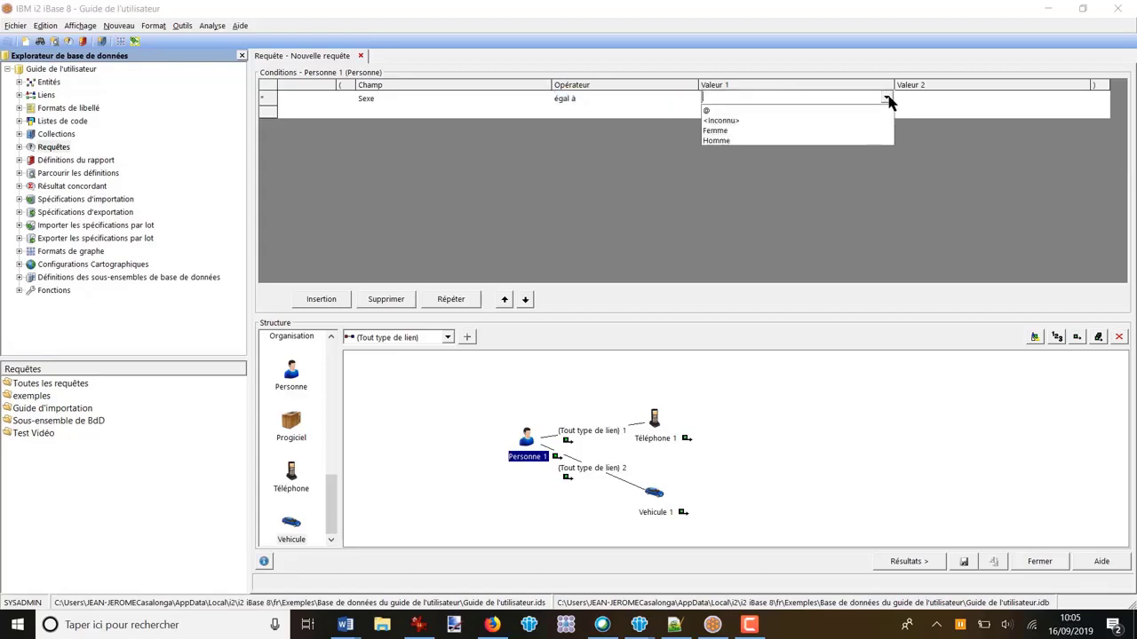
{"action": "left_click", "coordinate": [737, 130]}
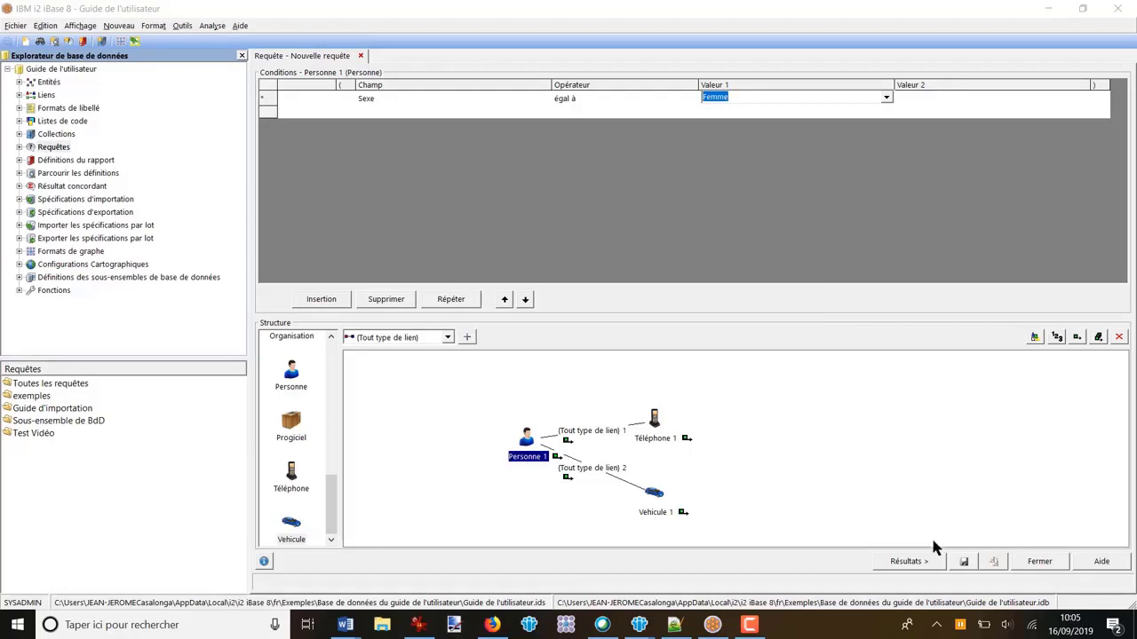
{"action": "left_click", "coordinate": [918, 561]}
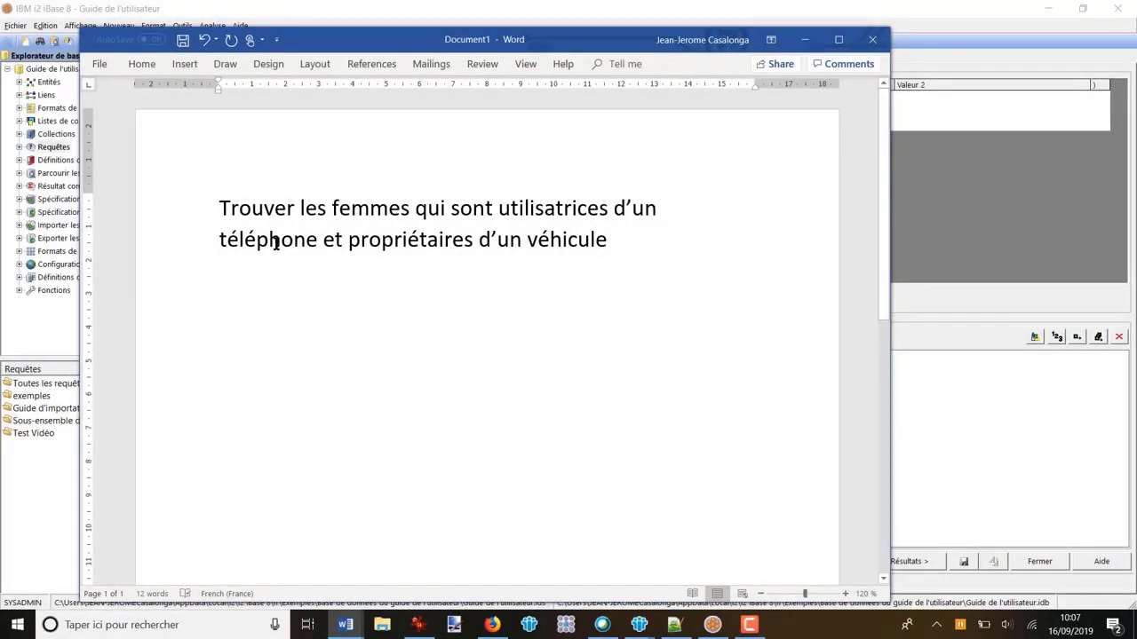
Step: Examine the words utilisatrices and propriétaires in the Word search question, then return to the iBase query definition
{"action": "left_click_drag", "start_coordinate": [498, 208], "coordinate": [609, 208]}
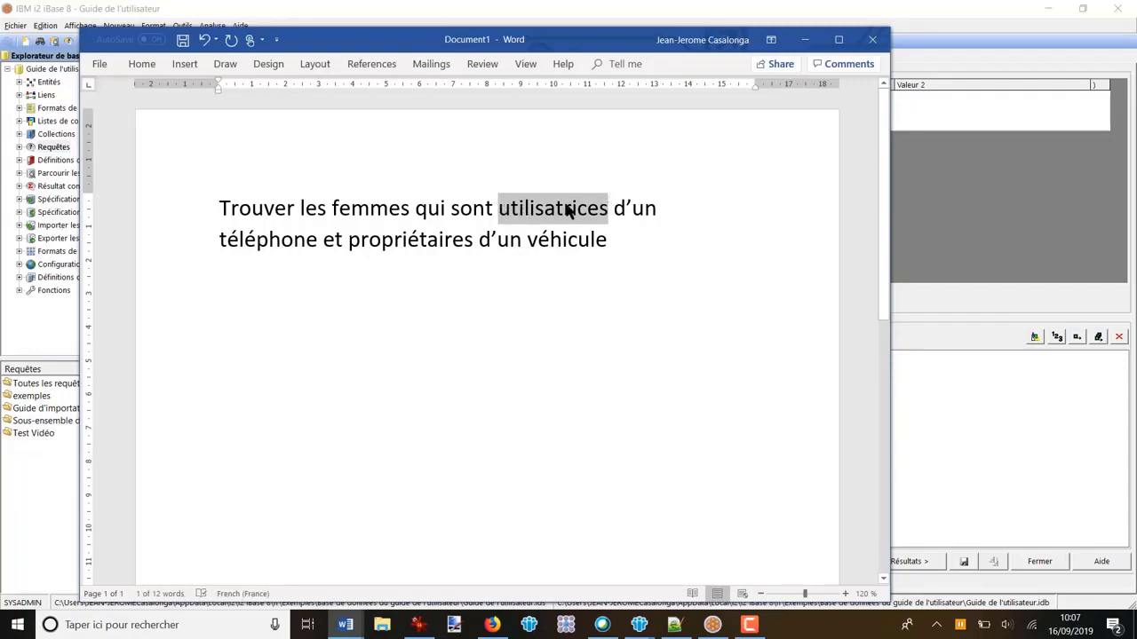
{"action": "left_click_drag", "start_coordinate": [350, 240], "coordinate": [470, 239]}
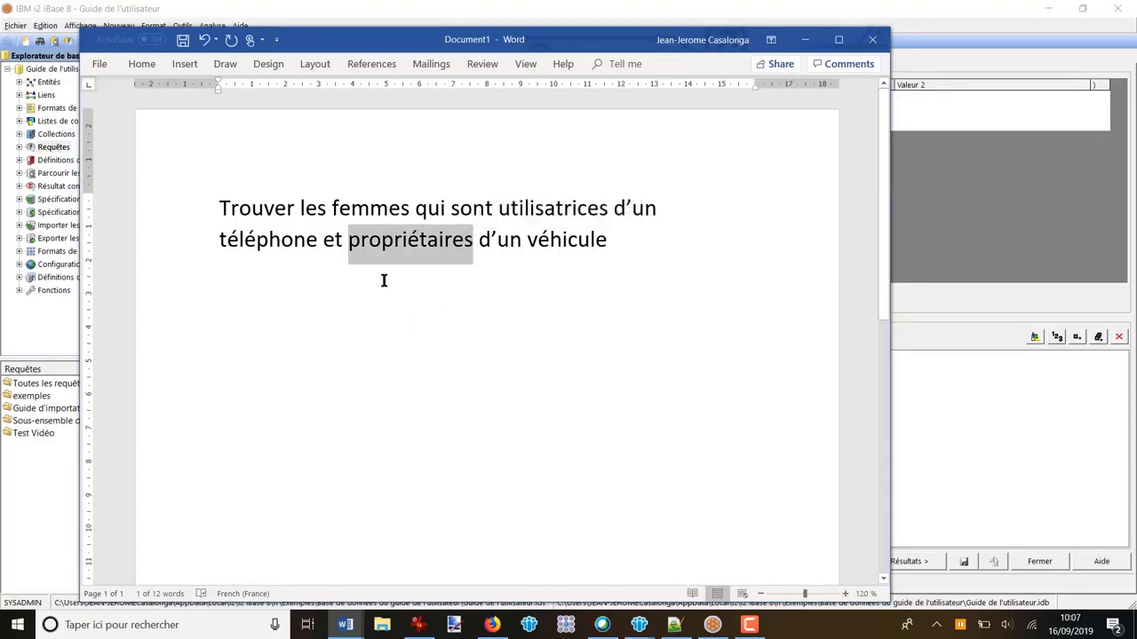
{"action": "left_click", "coordinate": [475, 328]}
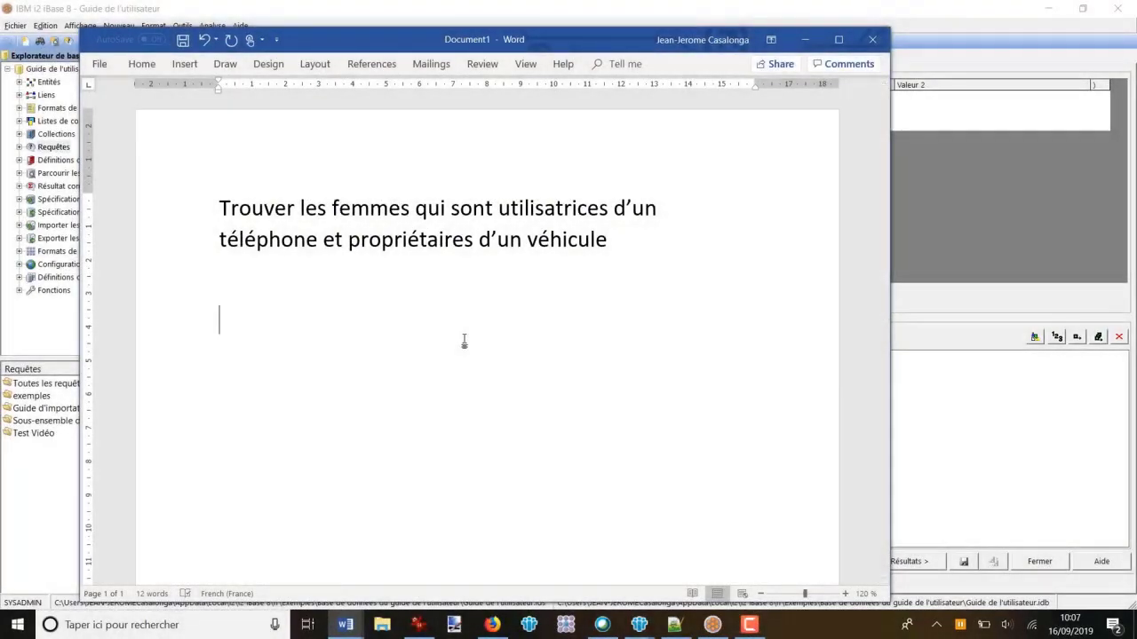
{"action": "left_click", "coordinate": [936, 423]}
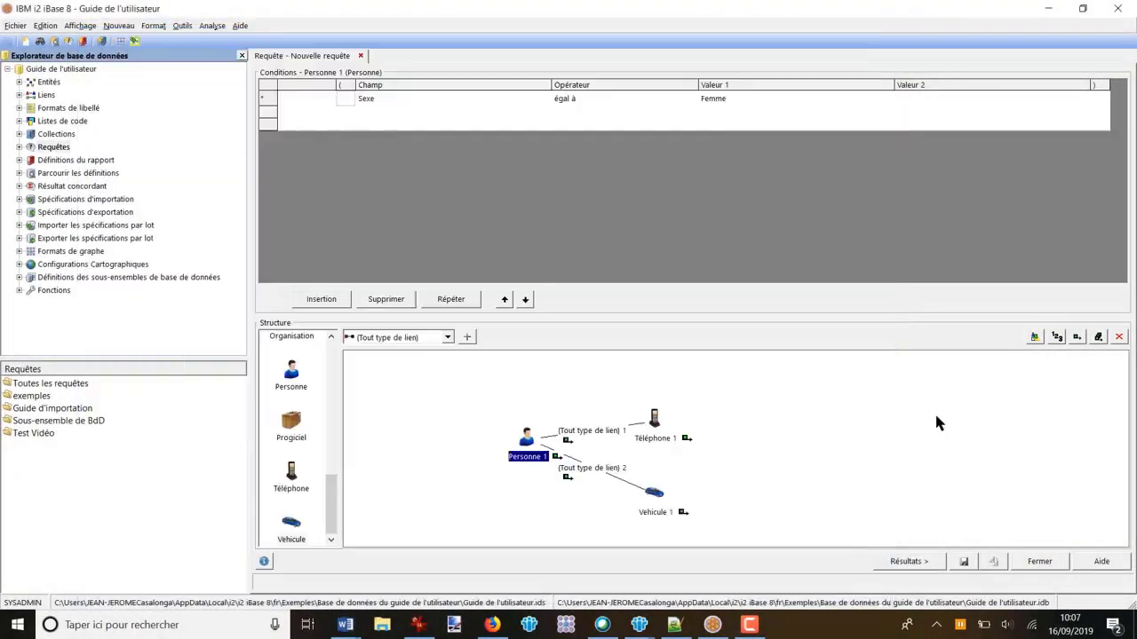
Step: Move the telephone and vehicle further from Personne 1, and replace the telephone link with an Utilisateur link
{"action": "left_click_drag", "start_coordinate": [652, 421], "coordinate": [683, 409]}
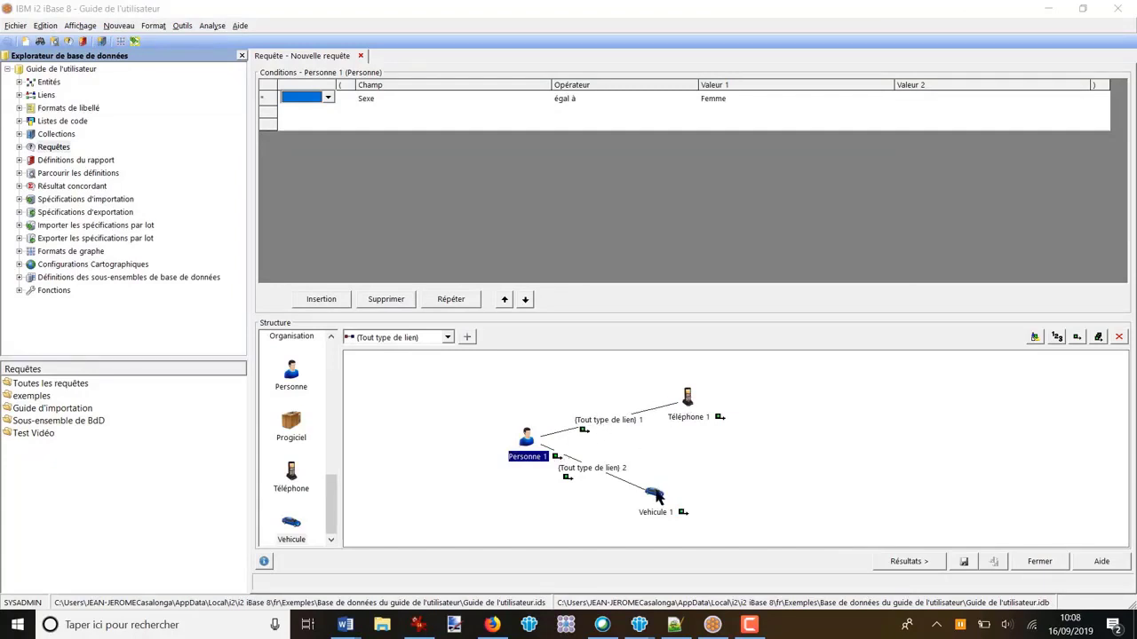
{"action": "left_click_drag", "start_coordinate": [655, 497], "coordinate": [691, 491]}
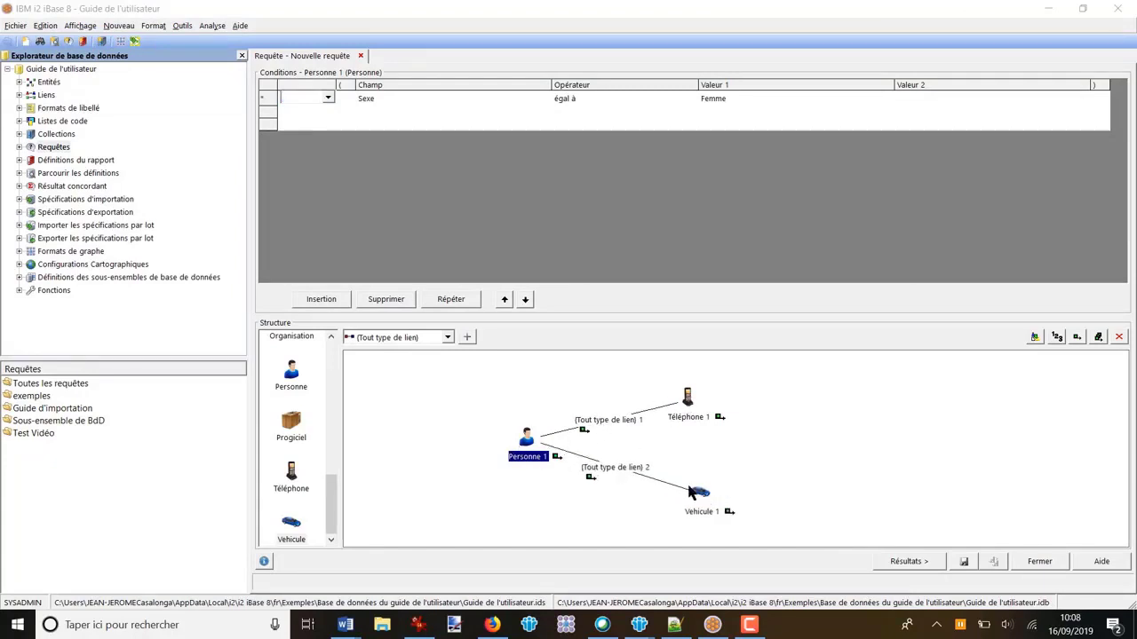
{"action": "left_click", "coordinate": [616, 425]}
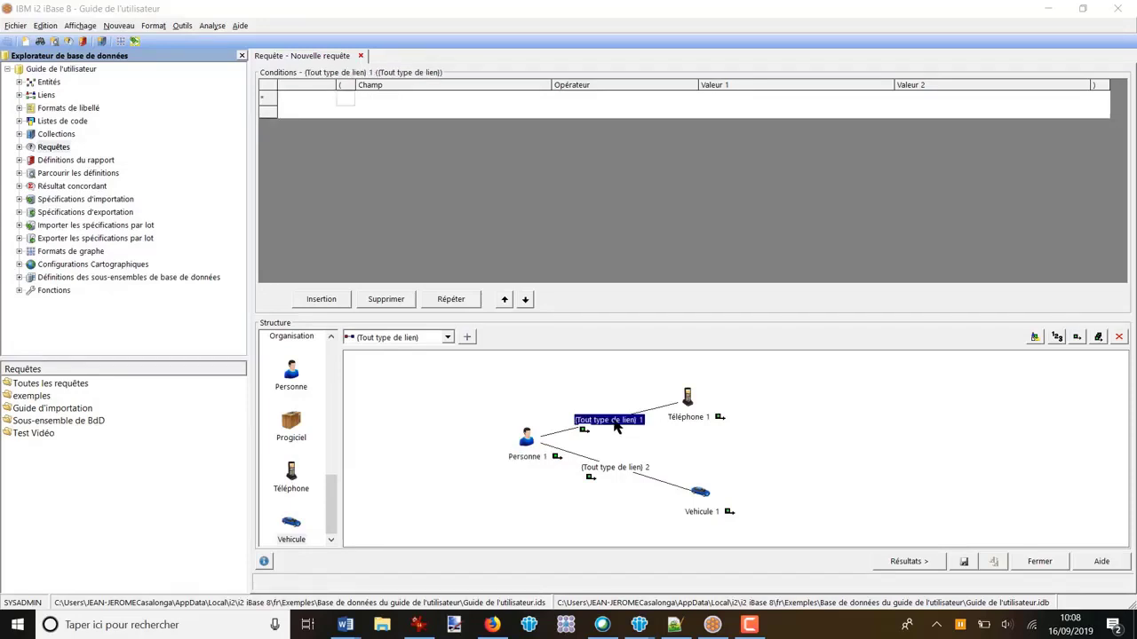
{"action": "key", "text": "Delete"}
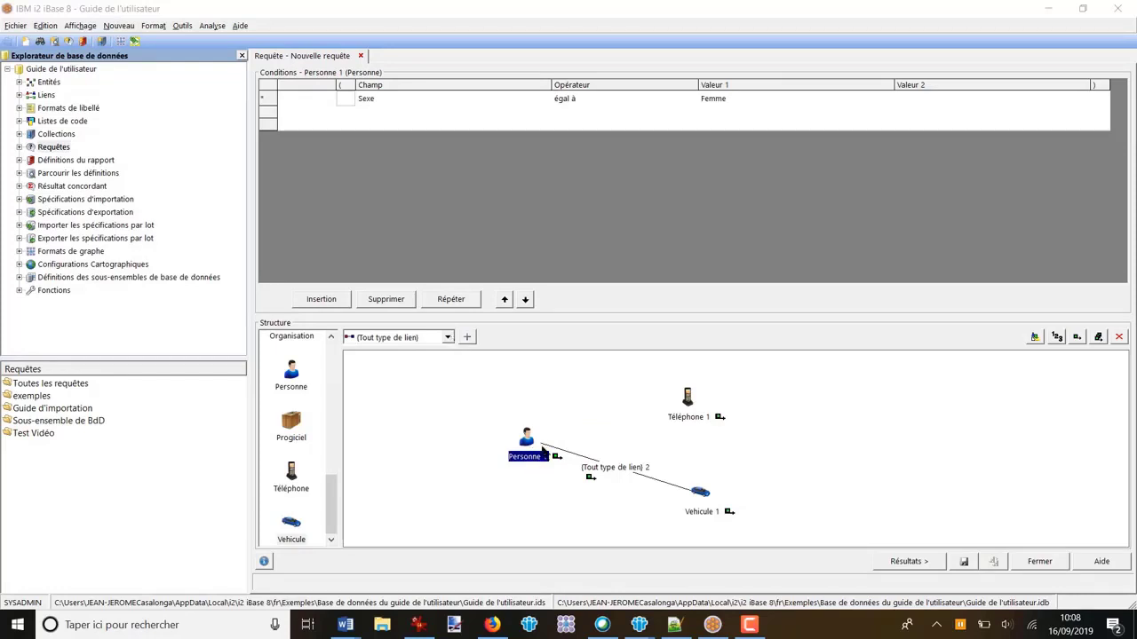
{"action": "left_click", "coordinate": [448, 338]}
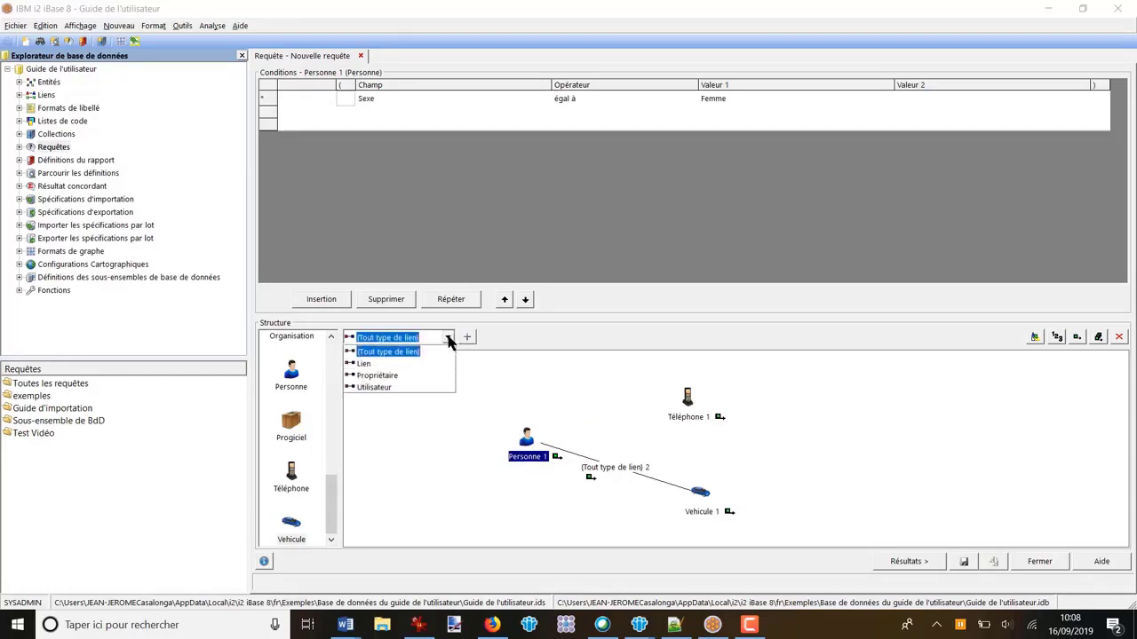
{"action": "left_click", "coordinate": [379, 388]}
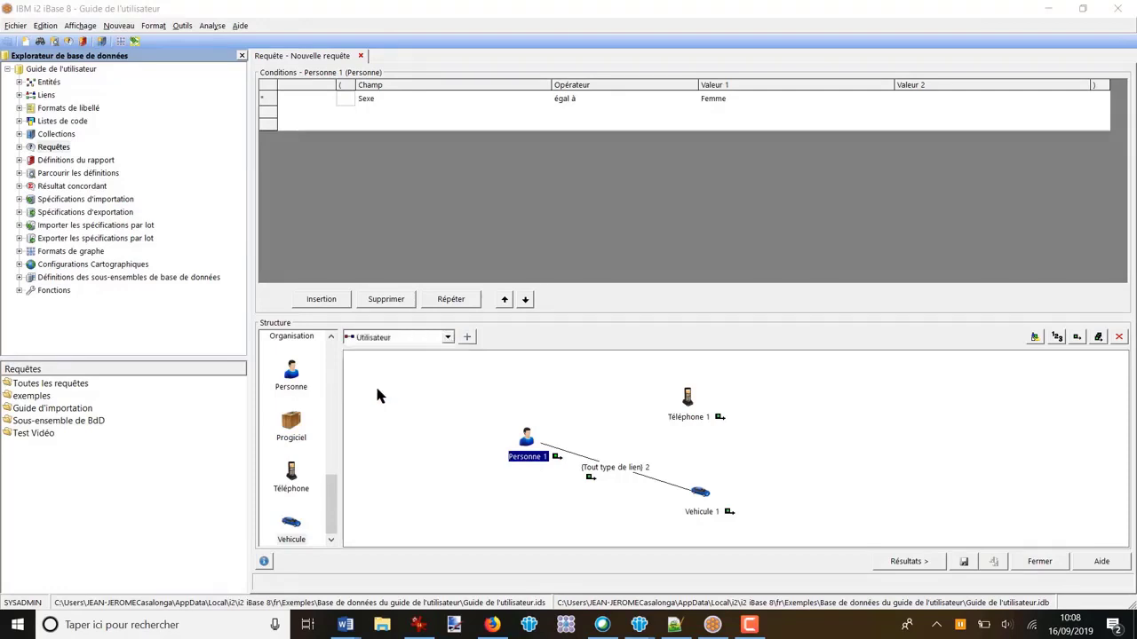
{"action": "left_click_drag", "start_coordinate": [527, 435], "coordinate": [689, 397]}
Step: Replace the link between Personne 1 and Vehicule 1 with a Propriétaire link
{"action": "left_click", "coordinate": [610, 465]}
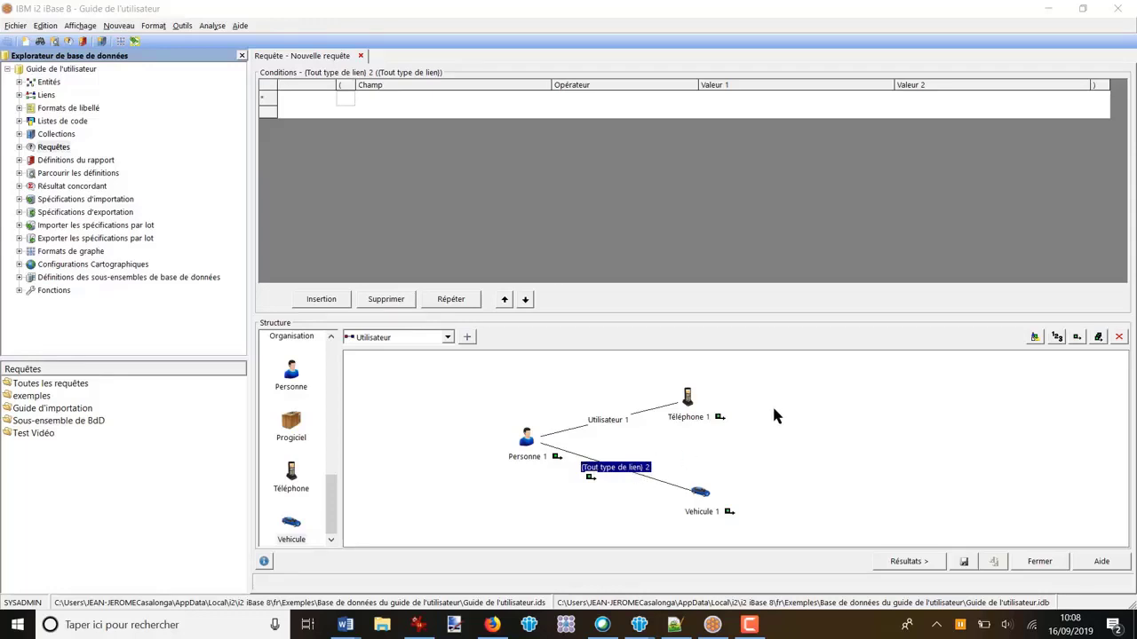
{"action": "left_click", "coordinate": [1118, 340]}
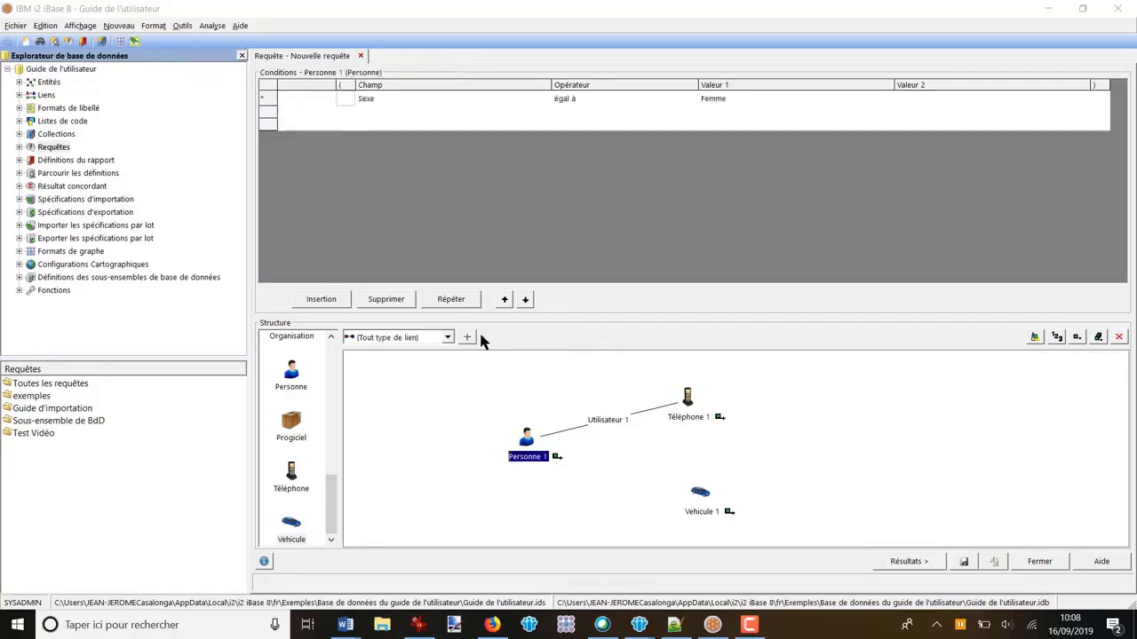
{"action": "left_click", "coordinate": [447, 337]}
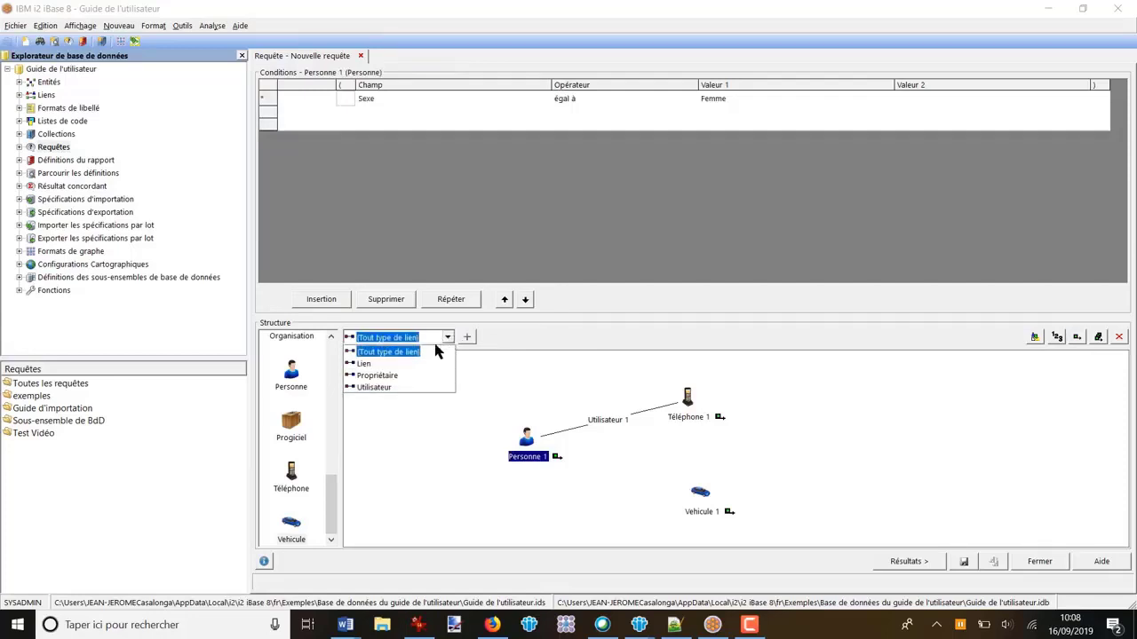
{"action": "left_click", "coordinate": [386, 377]}
{"action": "left_click_drag", "start_coordinate": [526, 435], "coordinate": [697, 491]}
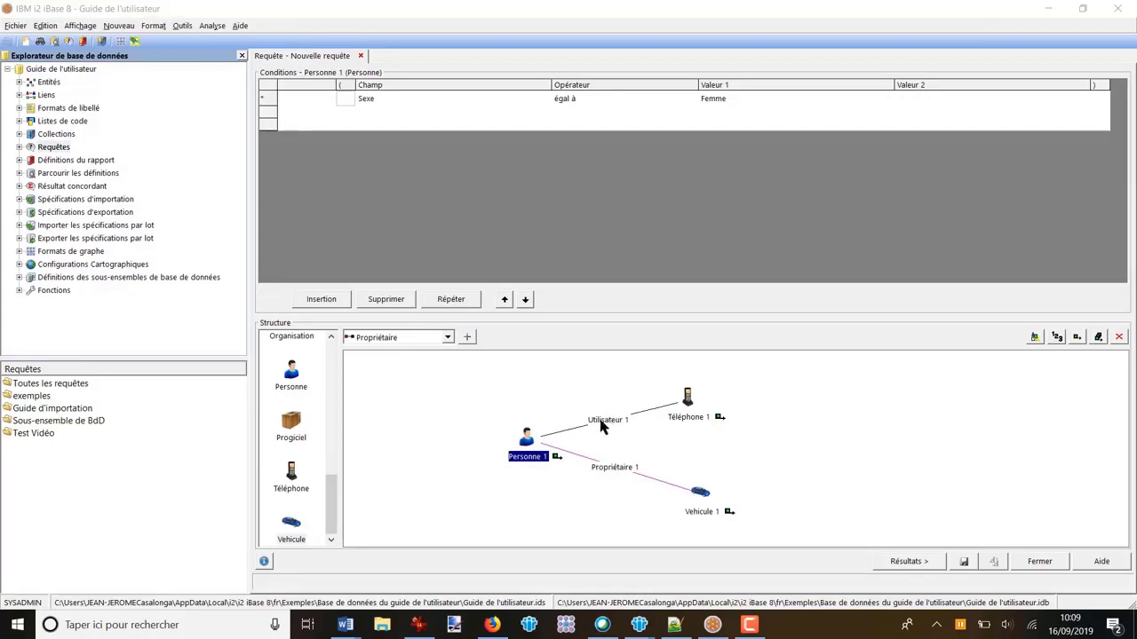
Step: Set all elements of the query structure to be output, check the query results, and return to the definition
{"action": "left_click", "coordinate": [1099, 339]}
{"action": "left_click", "coordinate": [901, 562]}
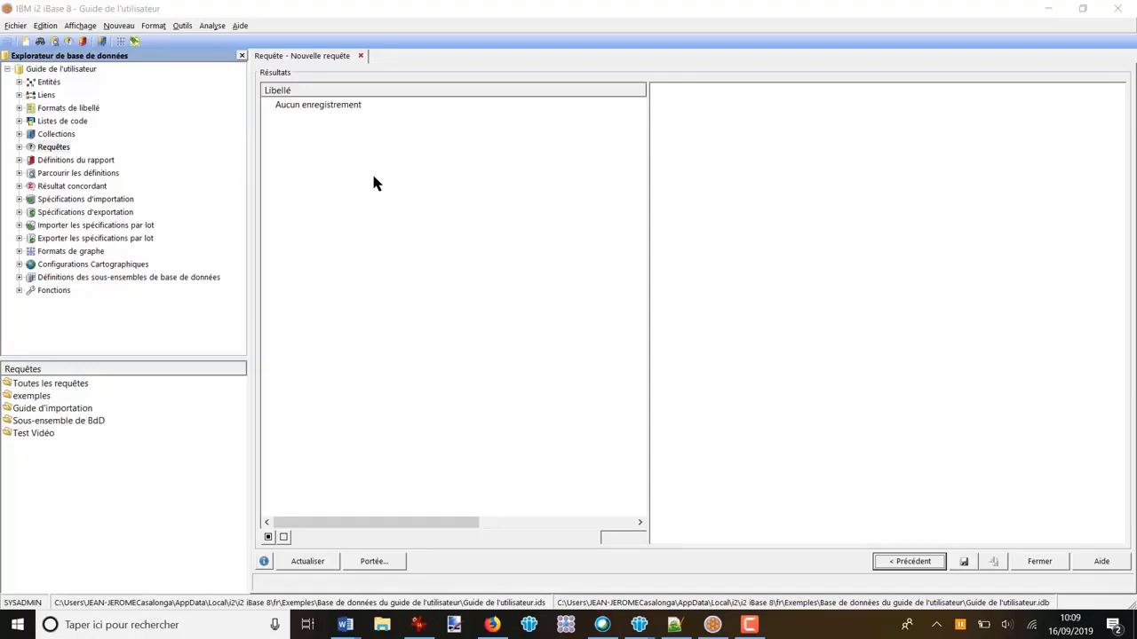
{"action": "left_click", "coordinate": [910, 562]}
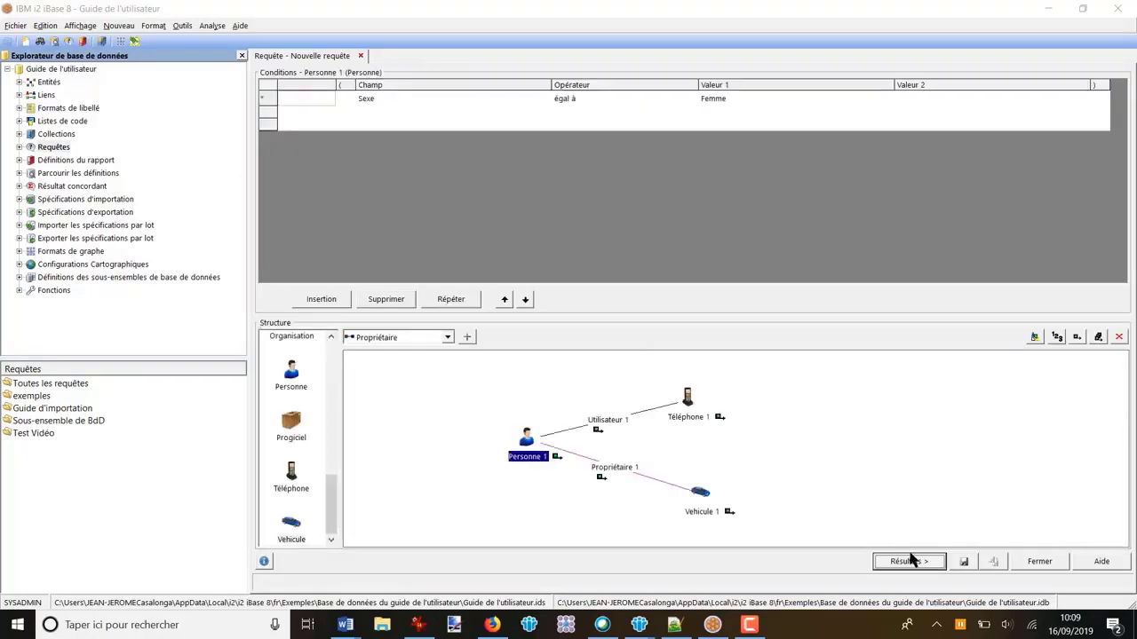
Step: Replace the Propriétaire link to the vehicle with a (Tout type de lien) link, check the results, and return to the definition
{"action": "left_click", "coordinate": [617, 470]}
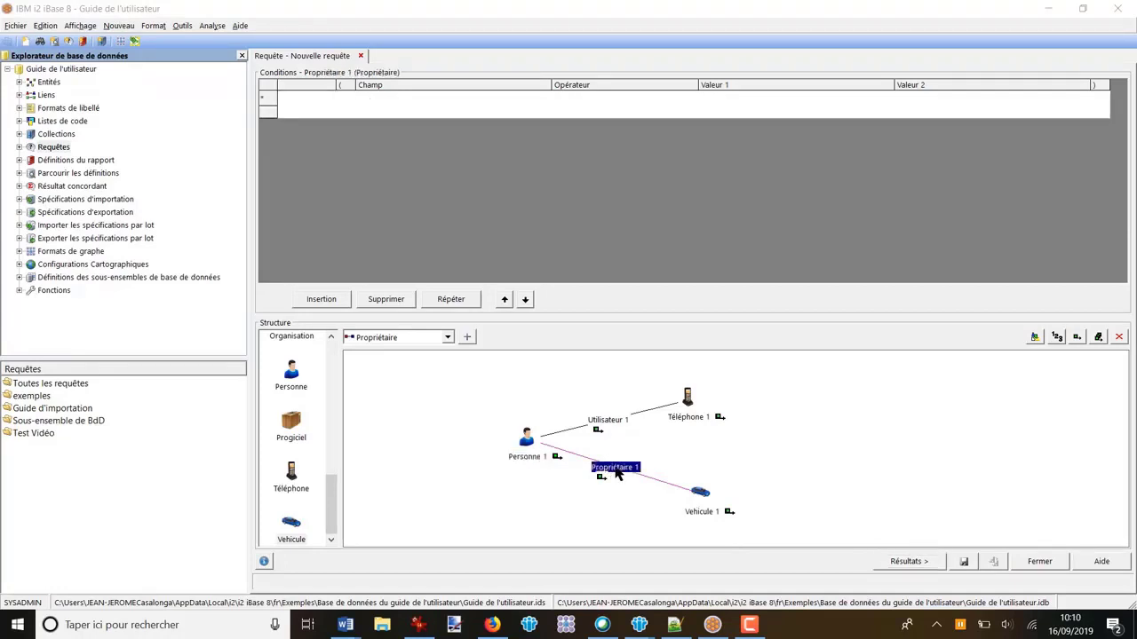
{"action": "key", "text": "Delete"}
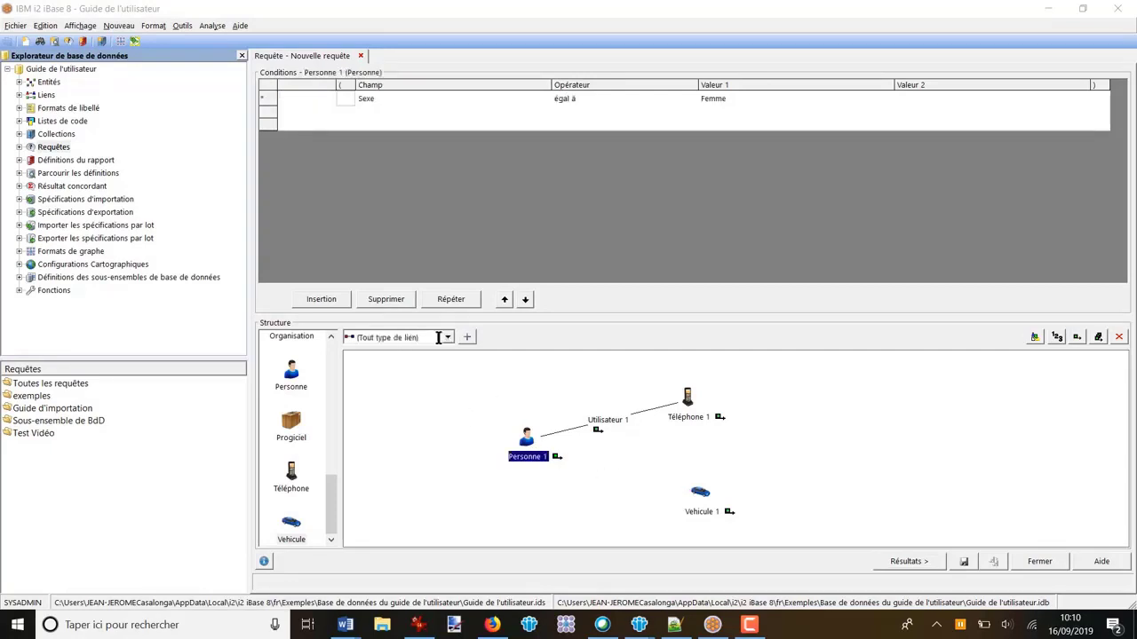
{"action": "left_click_drag", "start_coordinate": [526, 437], "coordinate": [701, 491]}
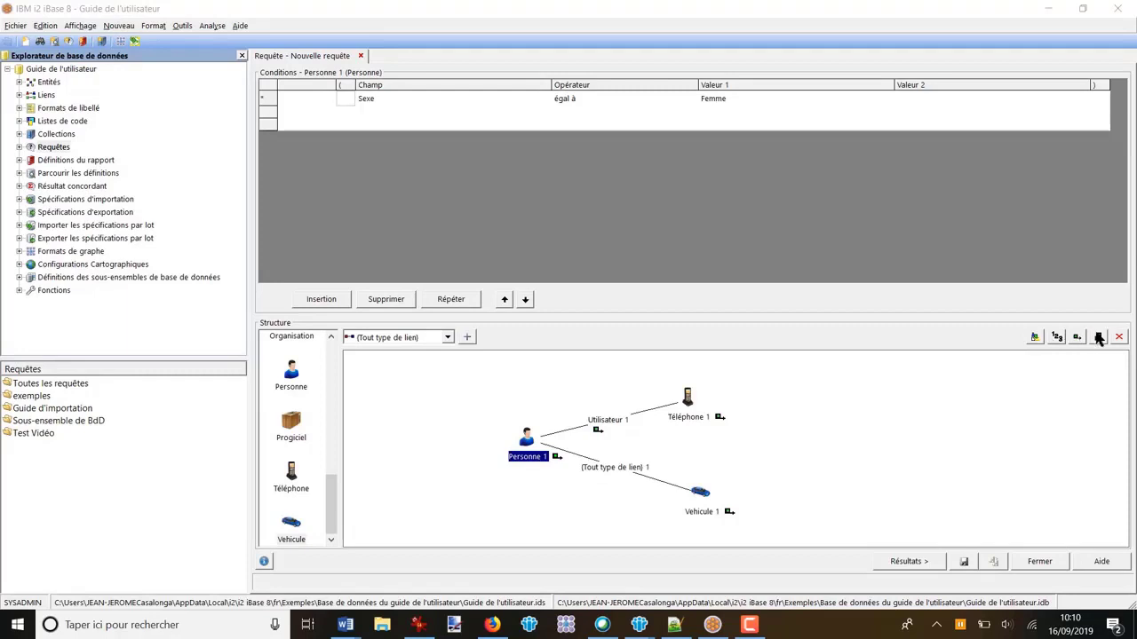
{"action": "left_click", "coordinate": [907, 561]}
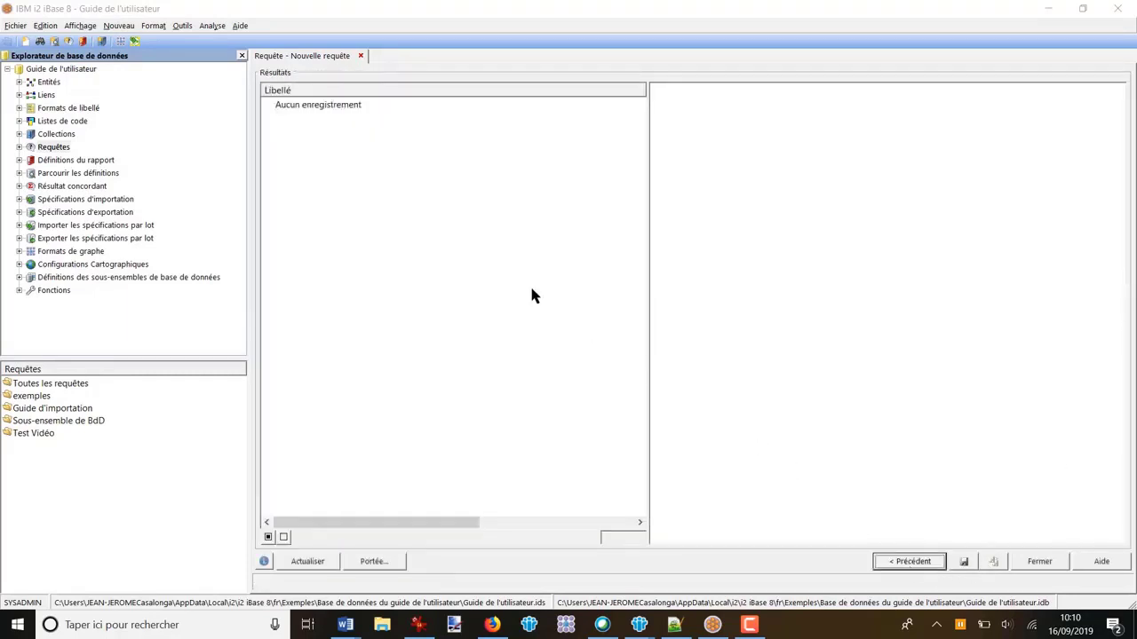
{"action": "left_click", "coordinate": [919, 567]}
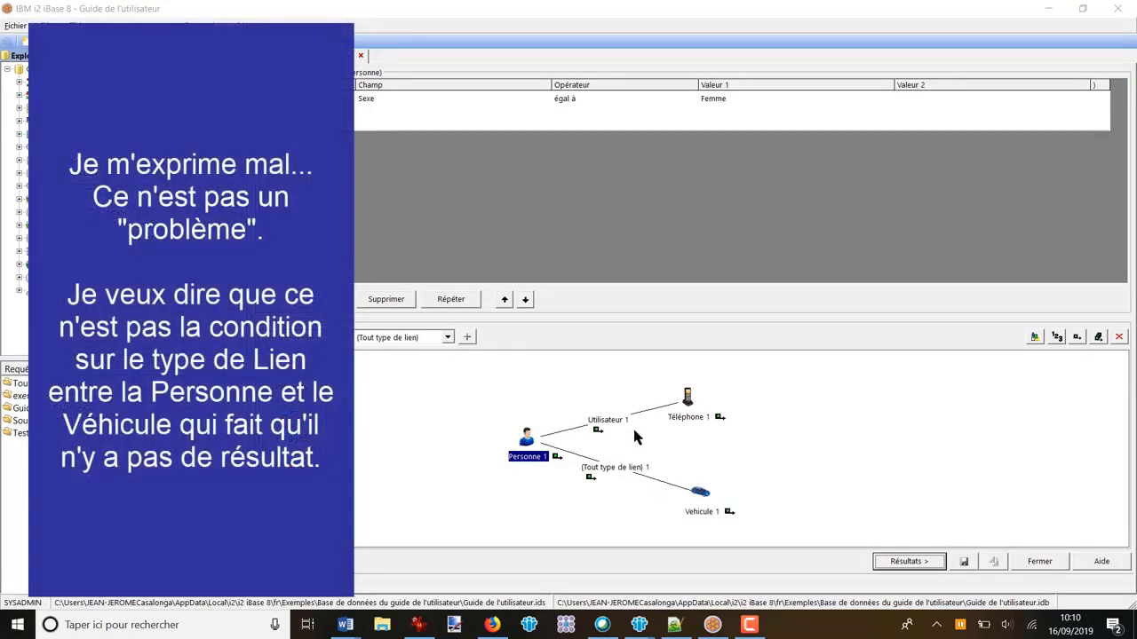
Step: Replace the Utilisateur link to the telephone with a (Tout type de lien) link, check the results, and return to the definition
{"action": "left_click", "coordinate": [607, 421]}
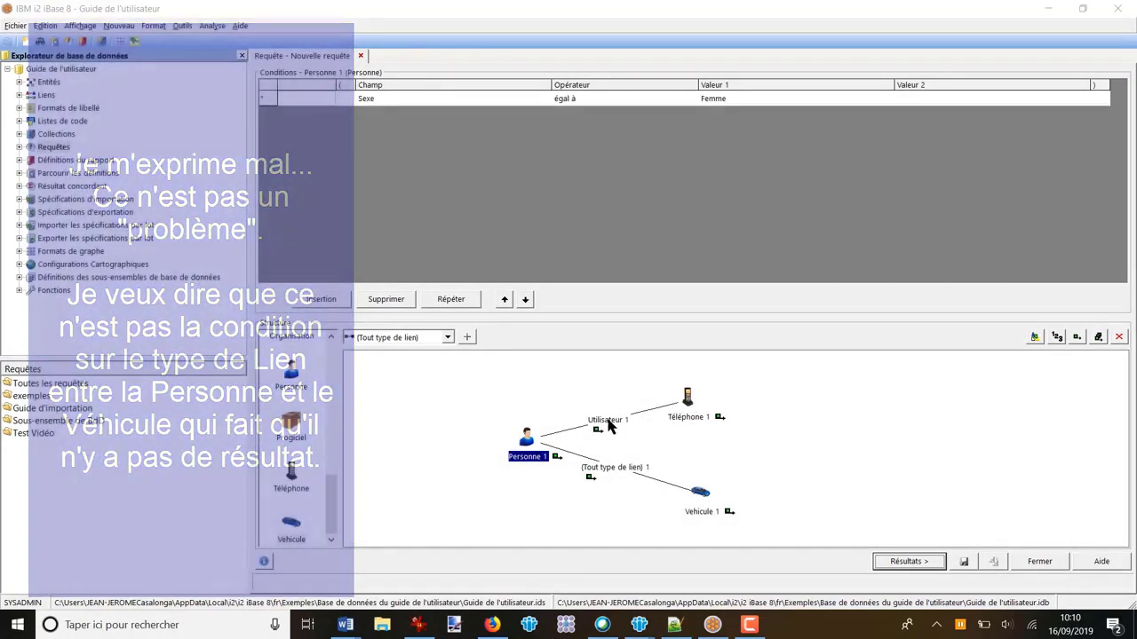
{"action": "key", "text": "Delete"}
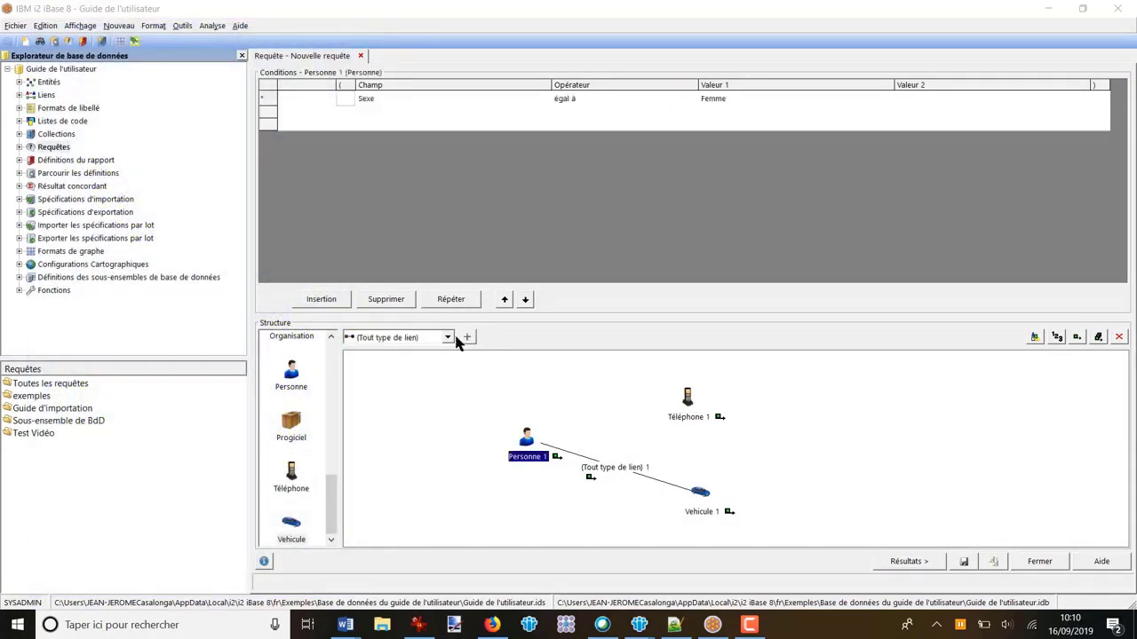
{"action": "left_click", "coordinate": [468, 337]}
{"action": "left_click_drag", "start_coordinate": [530, 434], "coordinate": [685, 404]}
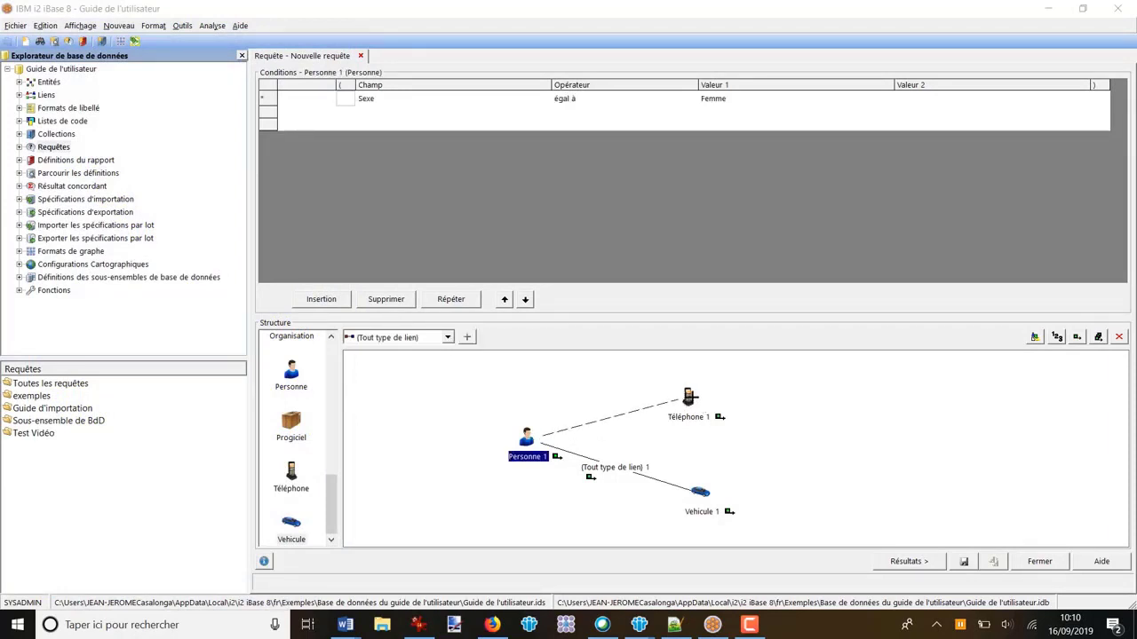
{"action": "left_click", "coordinate": [915, 563]}
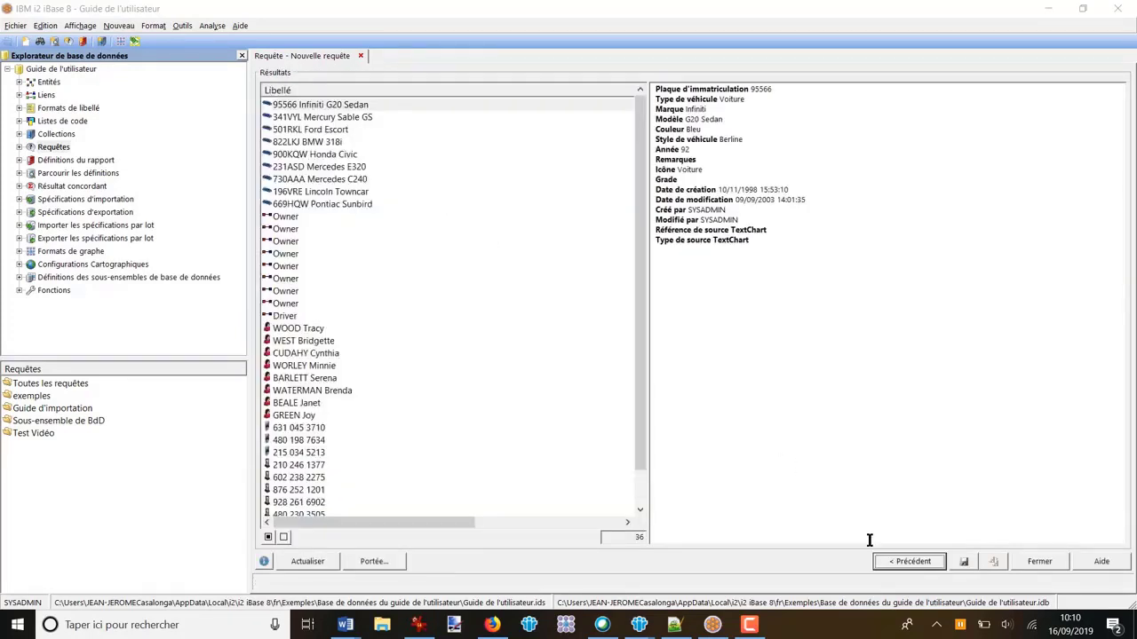
{"action": "left_click", "coordinate": [913, 563]}
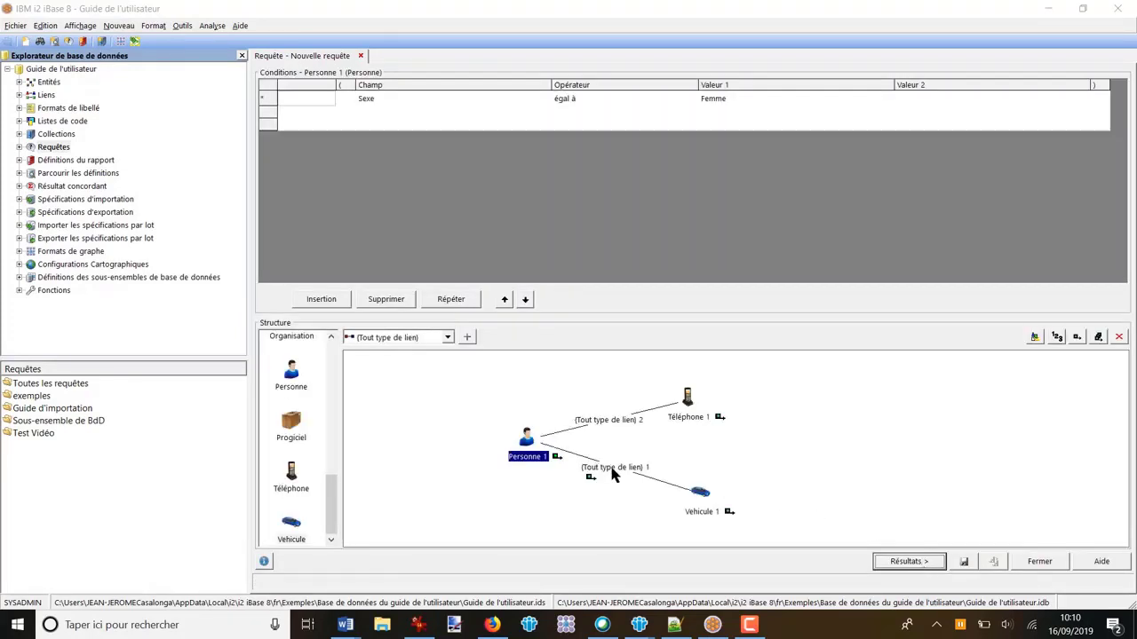
Step: Replace the (Tout type de lien) link between Personne 1 and Vehicule 1 with a Propriétaire link and display the query results
{"action": "left_click", "coordinate": [613, 475]}
{"action": "key", "text": "Delete"}
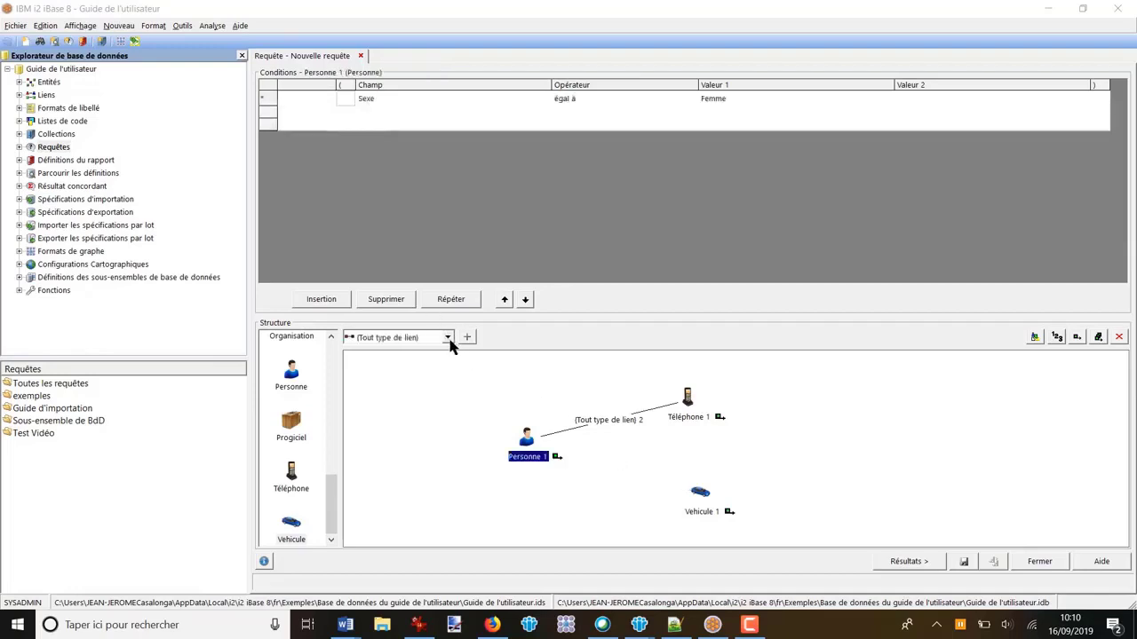
{"action": "left_click", "coordinate": [448, 338]}
{"action": "left_click", "coordinate": [397, 377]}
{"action": "left_click_drag", "start_coordinate": [526, 435], "coordinate": [700, 493]}
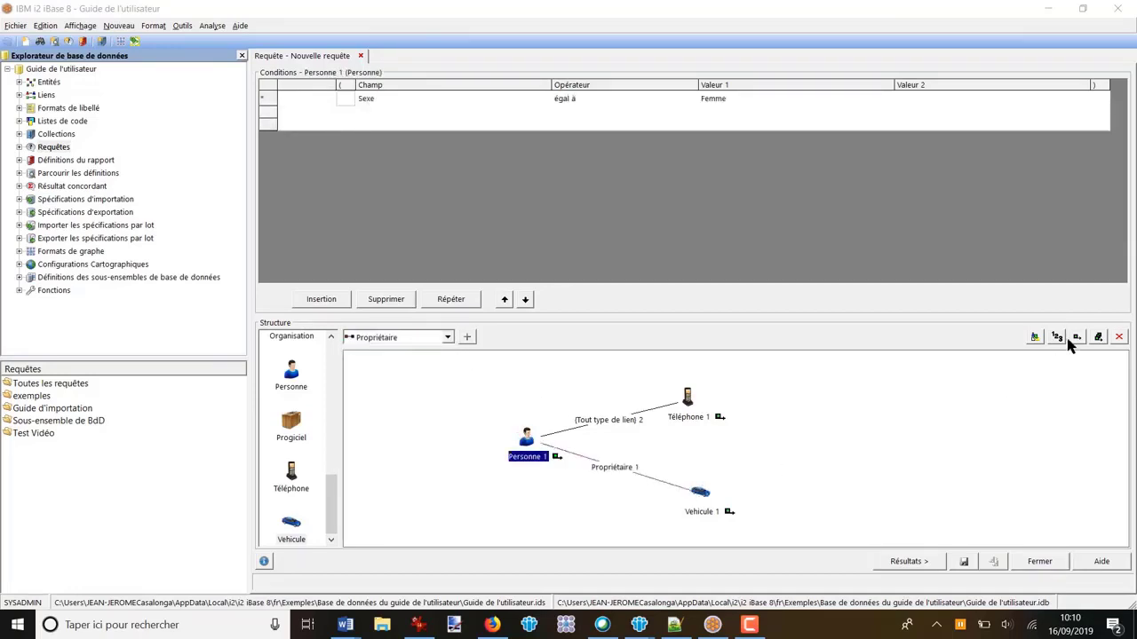
{"action": "left_click", "coordinate": [908, 561]}
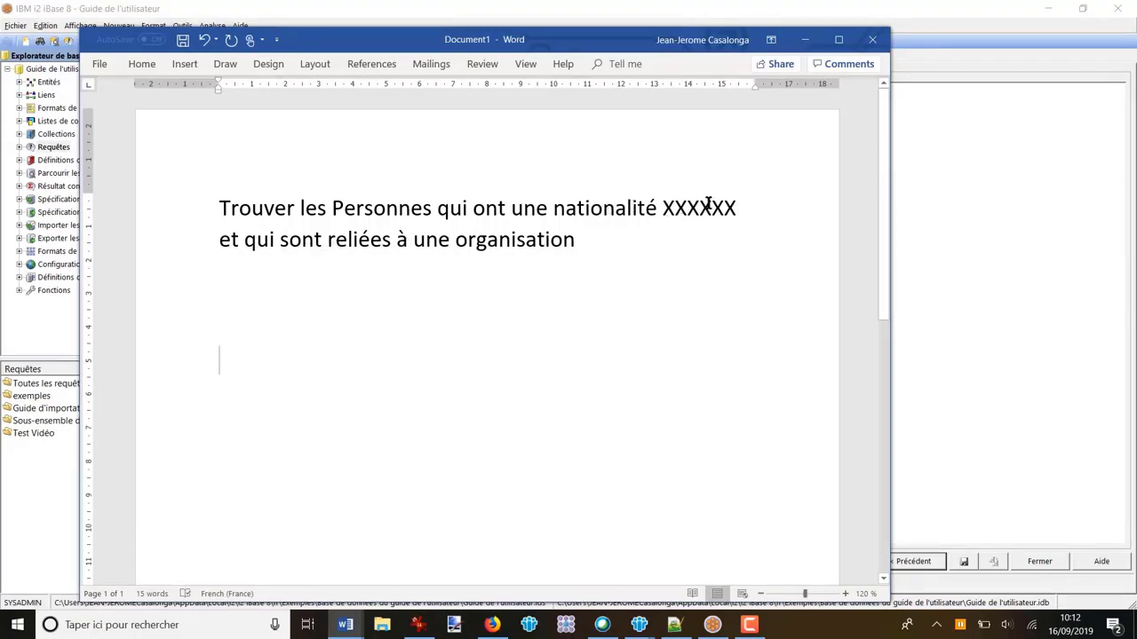
Step: Highlight the nationality placeholder XXXXXX in the new Word search question, then return to the iBase query definition
{"action": "left_click_drag", "start_coordinate": [738, 208], "coordinate": [660, 208]}
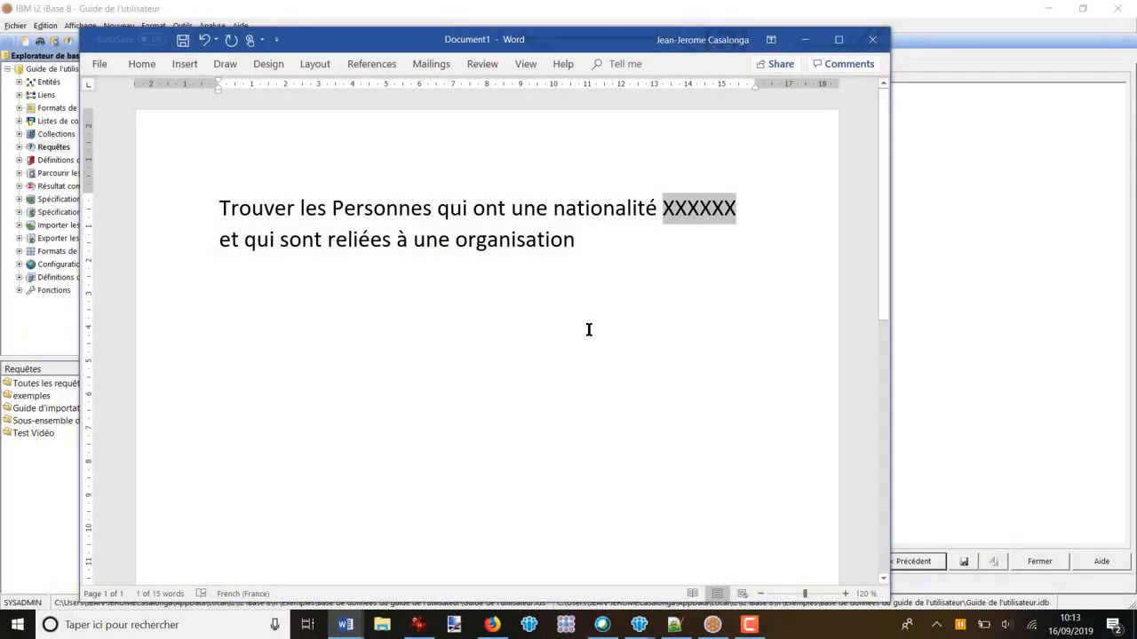
{"action": "left_click", "coordinate": [986, 366]}
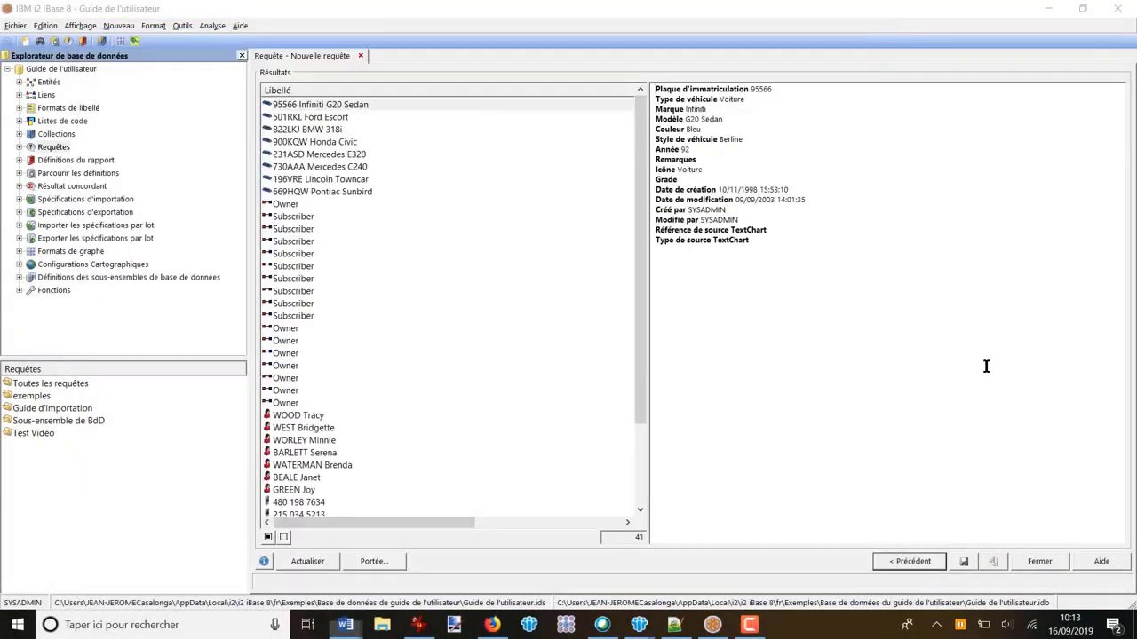
{"action": "left_click", "coordinate": [909, 563]}
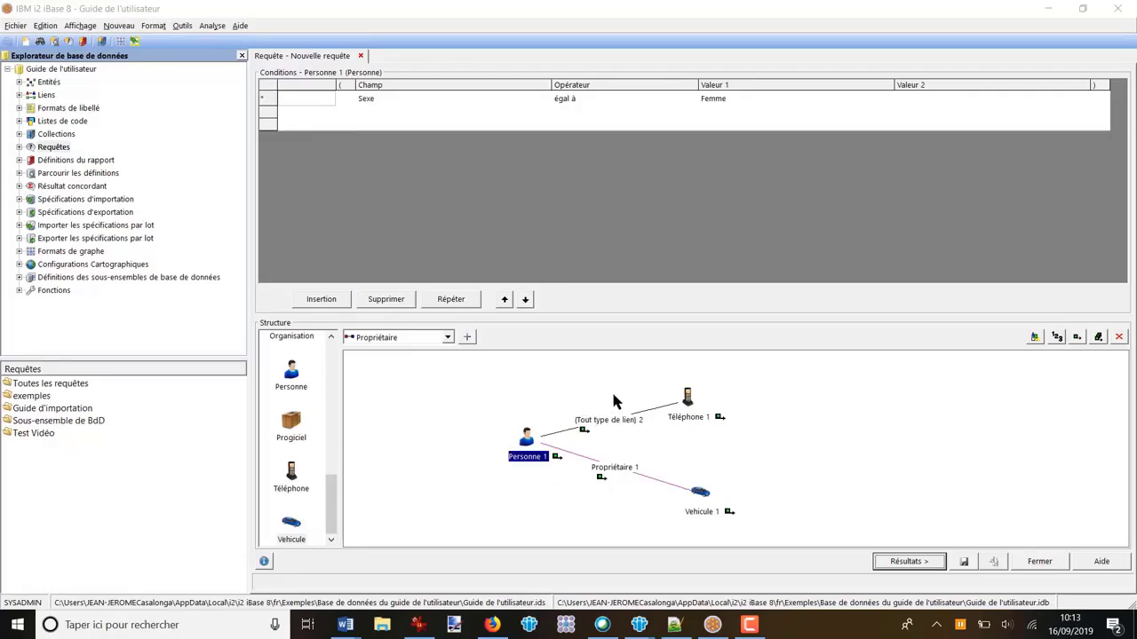
Step: Clear all elements from the query structure and add a single Personne entity
{"action": "left_click", "coordinate": [1118, 337]}
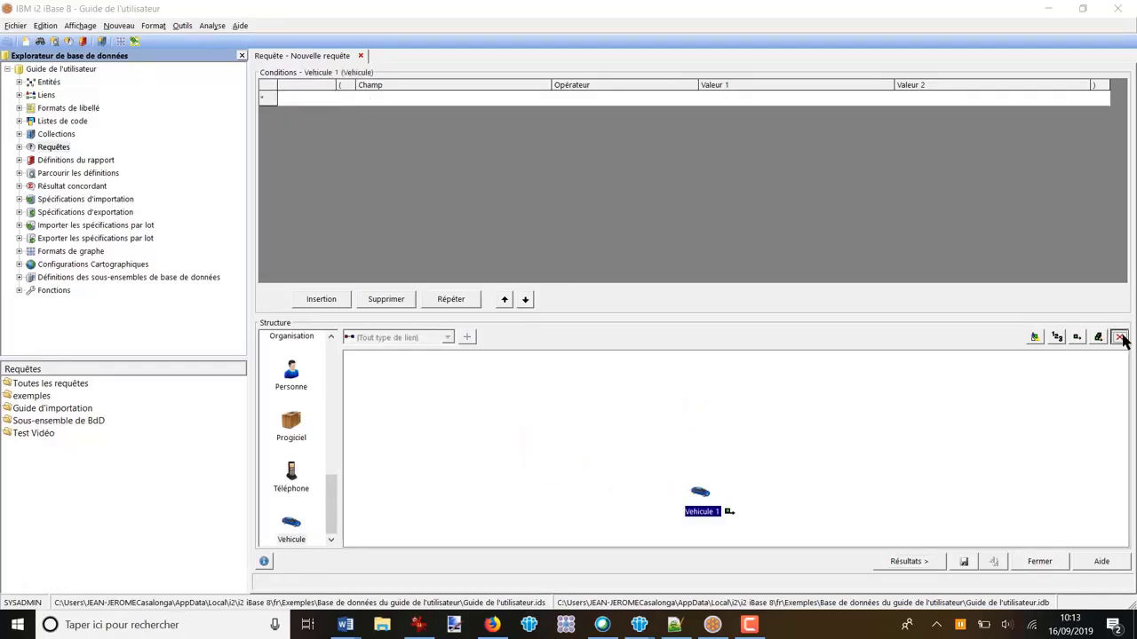
{"action": "left_click", "coordinate": [1118, 337]}
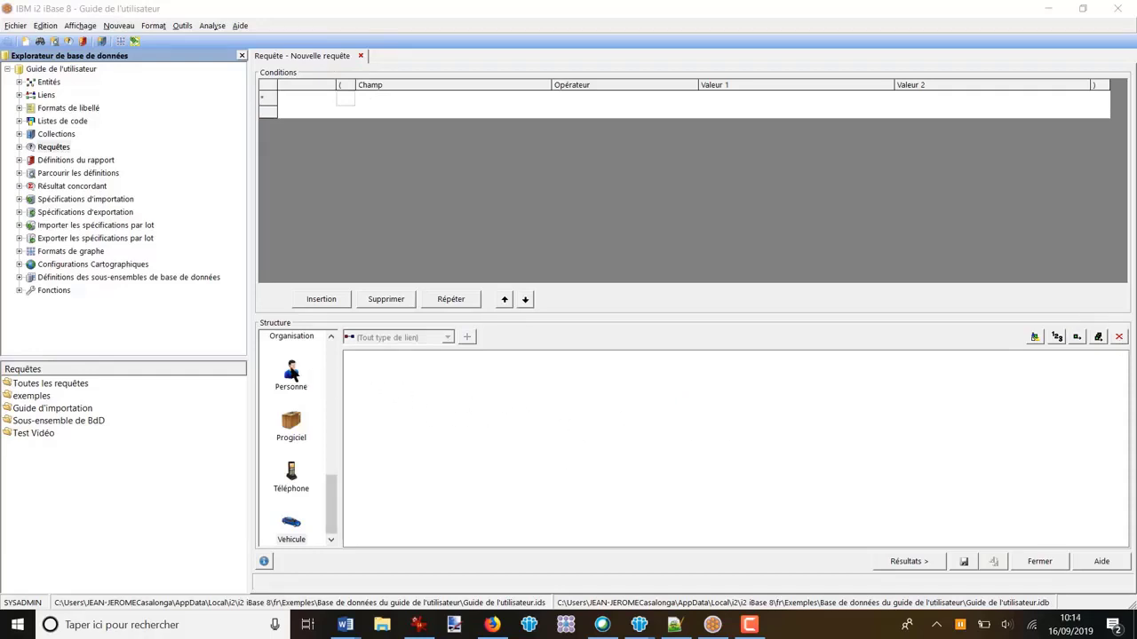
{"action": "left_click_drag", "start_coordinate": [296, 373], "coordinate": [563, 426]}
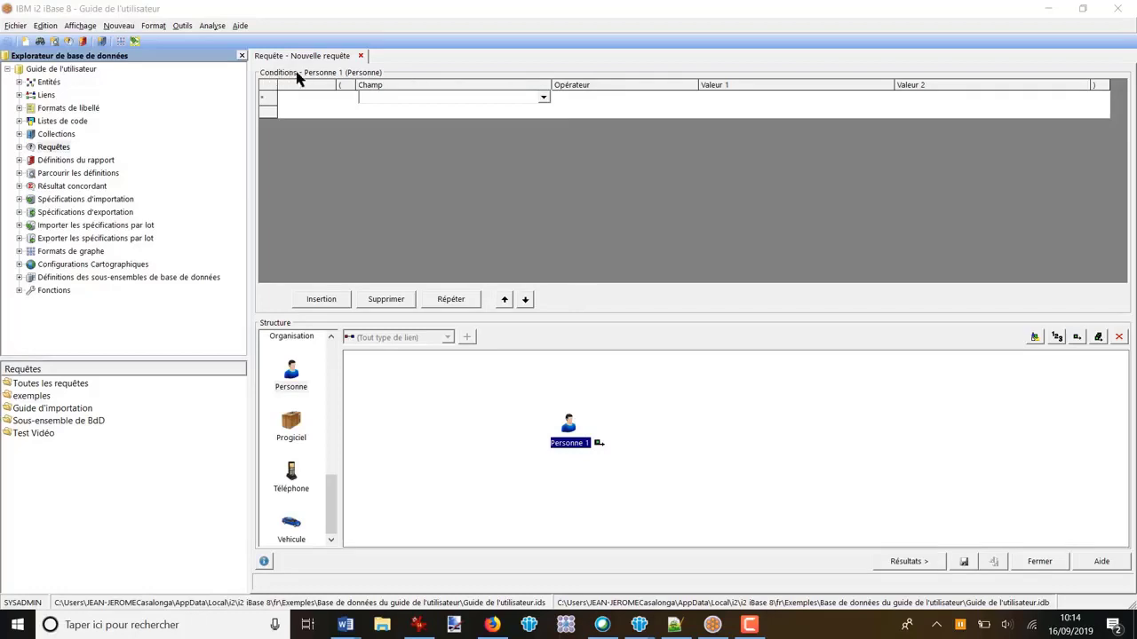
Step: Add a condition to Personne 1 where Nationalité/Résidence is égal à the prompt parameter @
{"action": "left_click", "coordinate": [544, 98]}
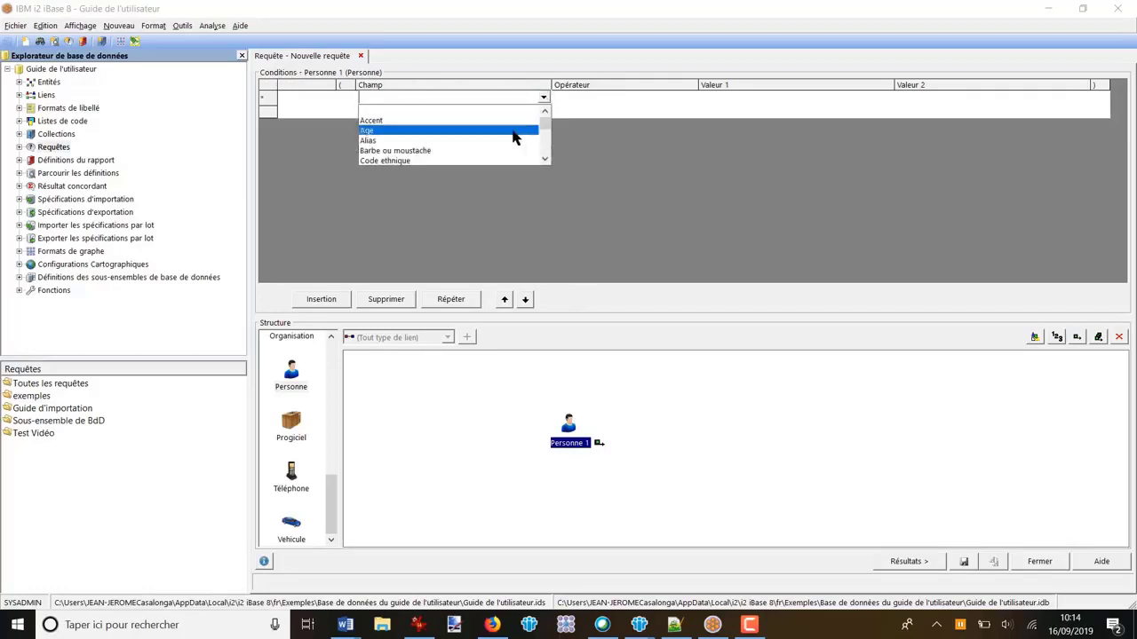
{"action": "scroll", "coordinate": [513, 136], "scroll_direction": "down", "scroll_amount": 7}
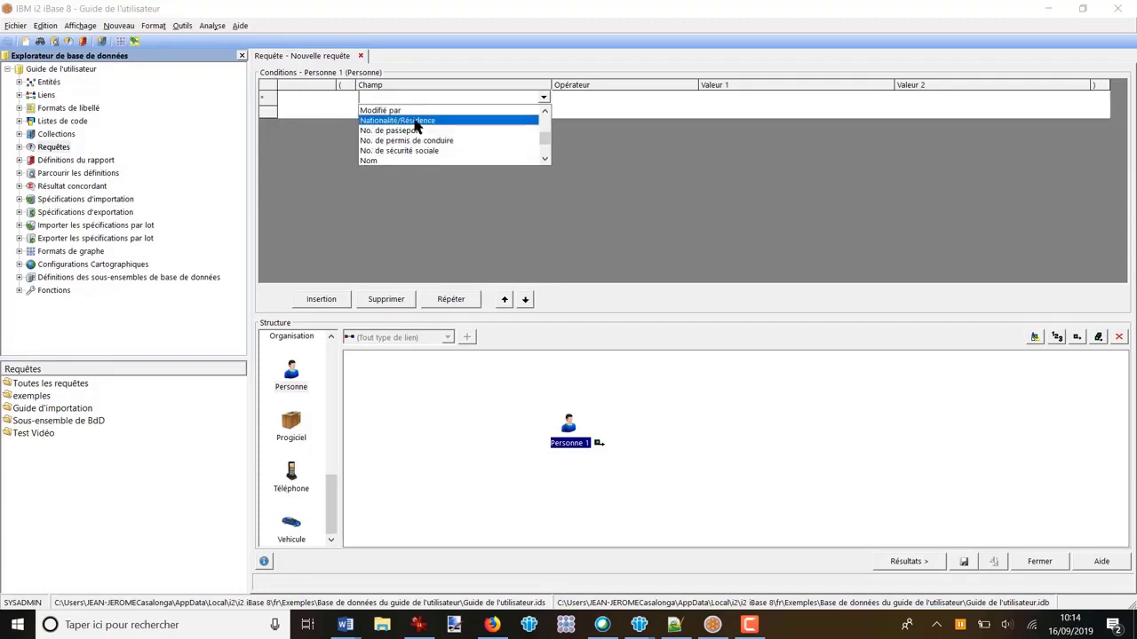
{"action": "left_click", "coordinate": [417, 127]}
{"action": "left_click", "coordinate": [618, 100]}
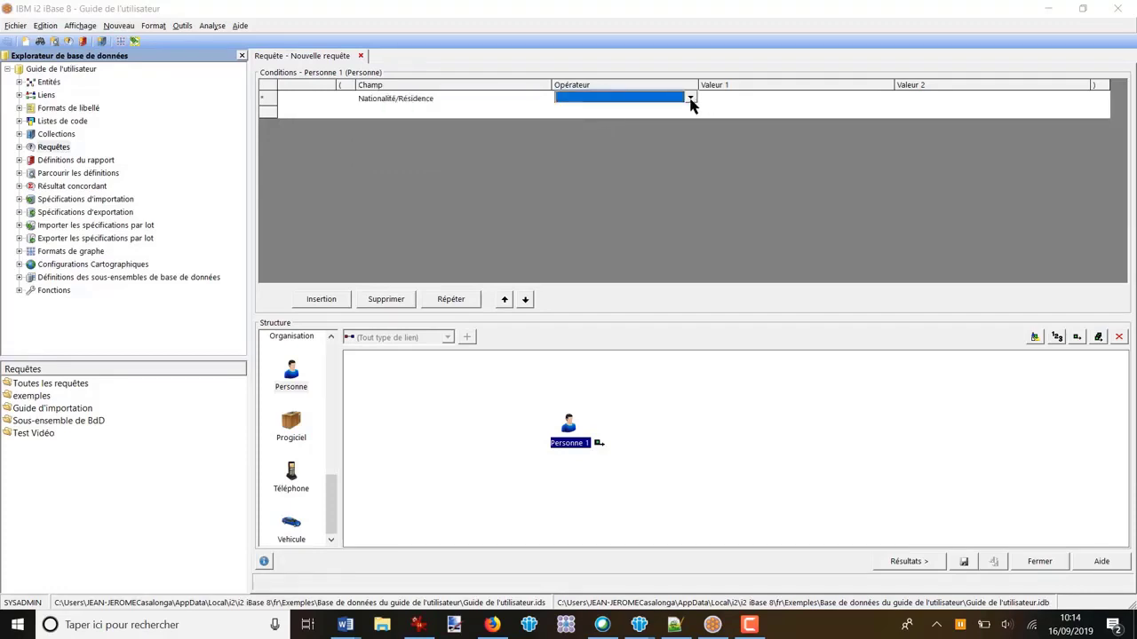
{"action": "left_click", "coordinate": [690, 98]}
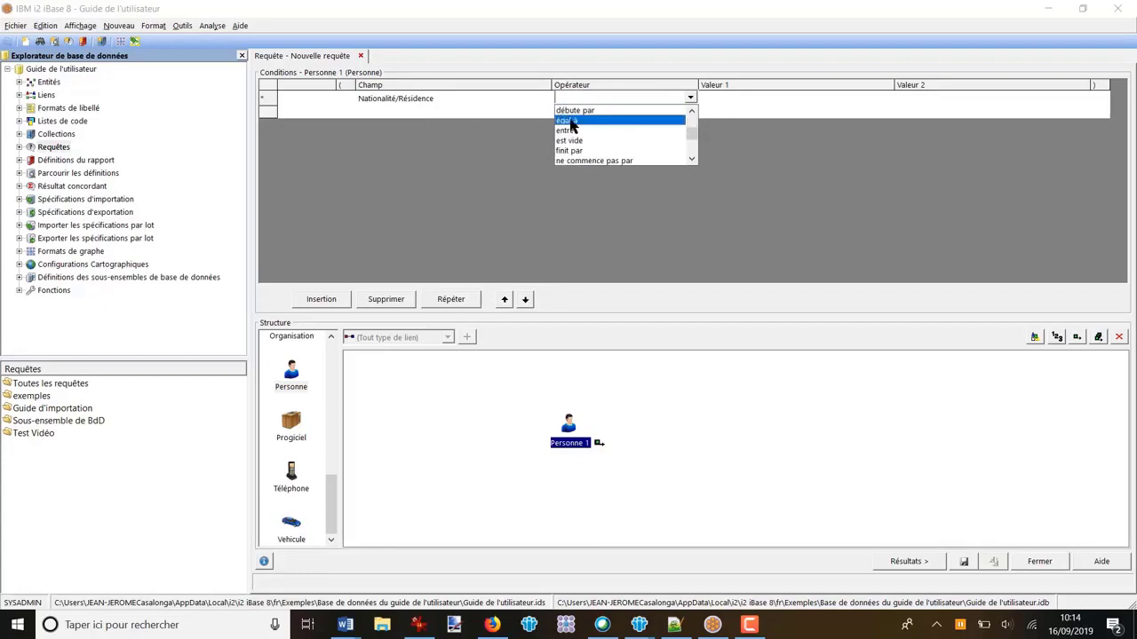
{"action": "left_click", "coordinate": [571, 122]}
{"action": "left_click", "coordinate": [733, 101]}
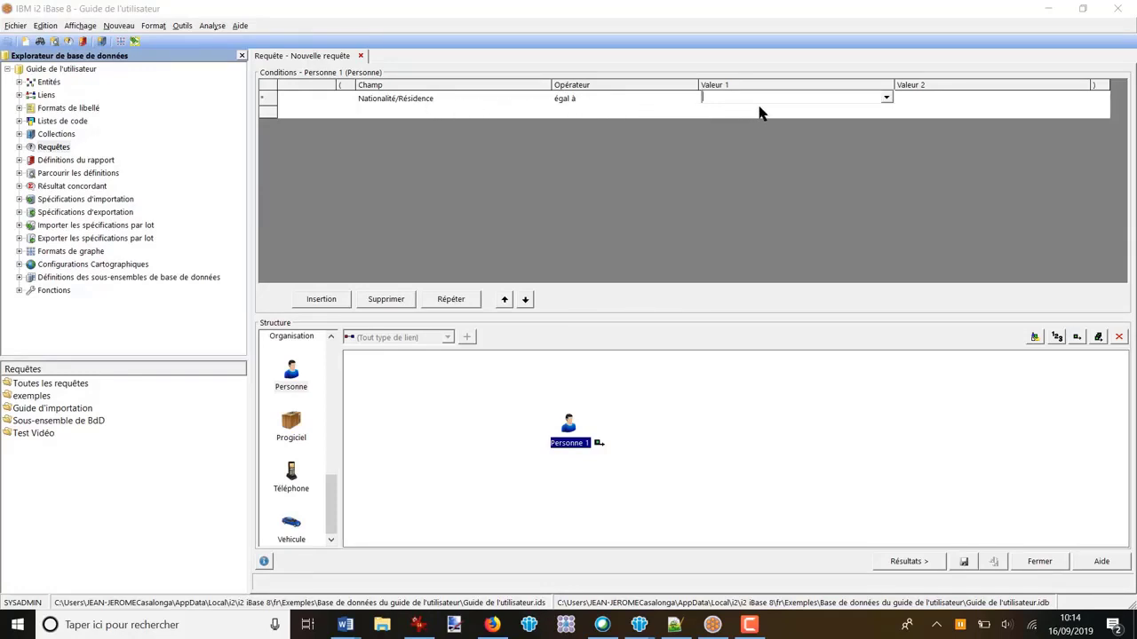
{"action": "type", "text": "@"}
Step: Add an Organisation entity joined to Personne 1 by a (Tout type de lien) link, and include all elements in the query output
{"action": "scroll", "coordinate": [326, 513], "scroll_direction": "up", "scroll_amount": 2}
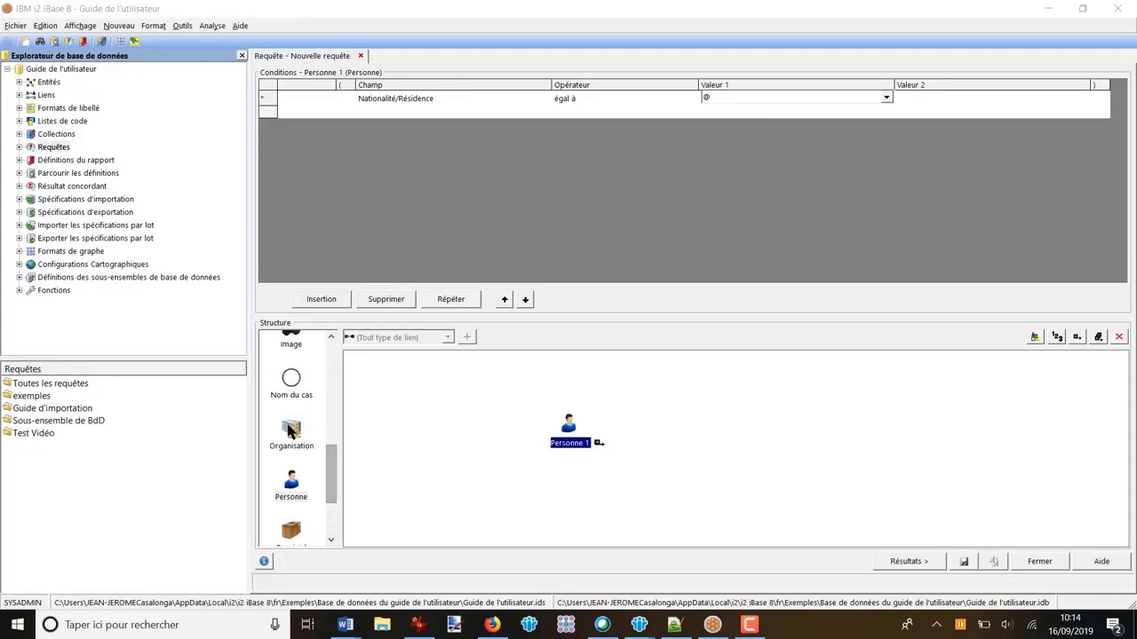
{"action": "left_click_drag", "start_coordinate": [289, 429], "coordinate": [786, 441]}
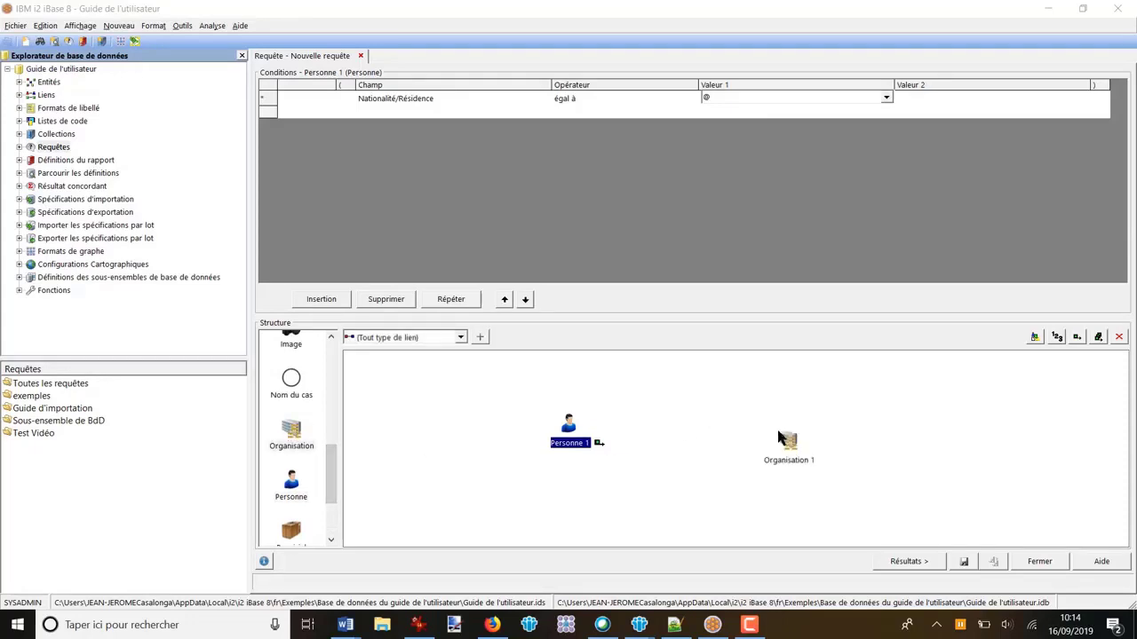
{"action": "left_click", "coordinate": [480, 336]}
{"action": "left_click_drag", "start_coordinate": [569, 426], "coordinate": [774, 433]}
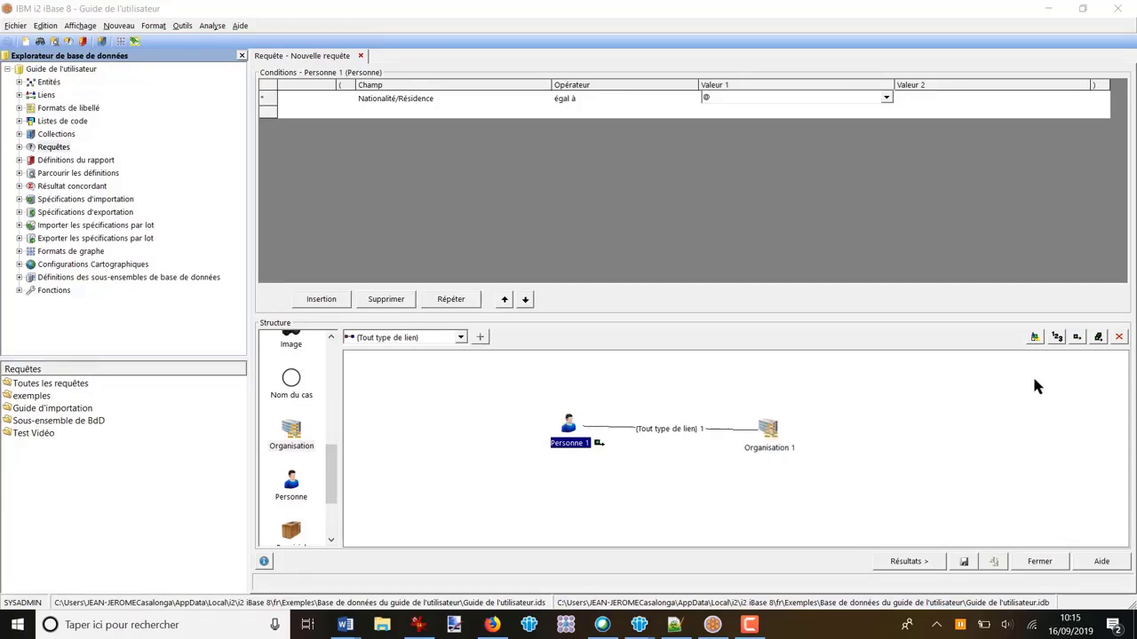
{"action": "left_click", "coordinate": [1098, 337]}
Step: Run the query with Français as the Nationalité/Résidence parameter
{"action": "left_click", "coordinate": [910, 563]}
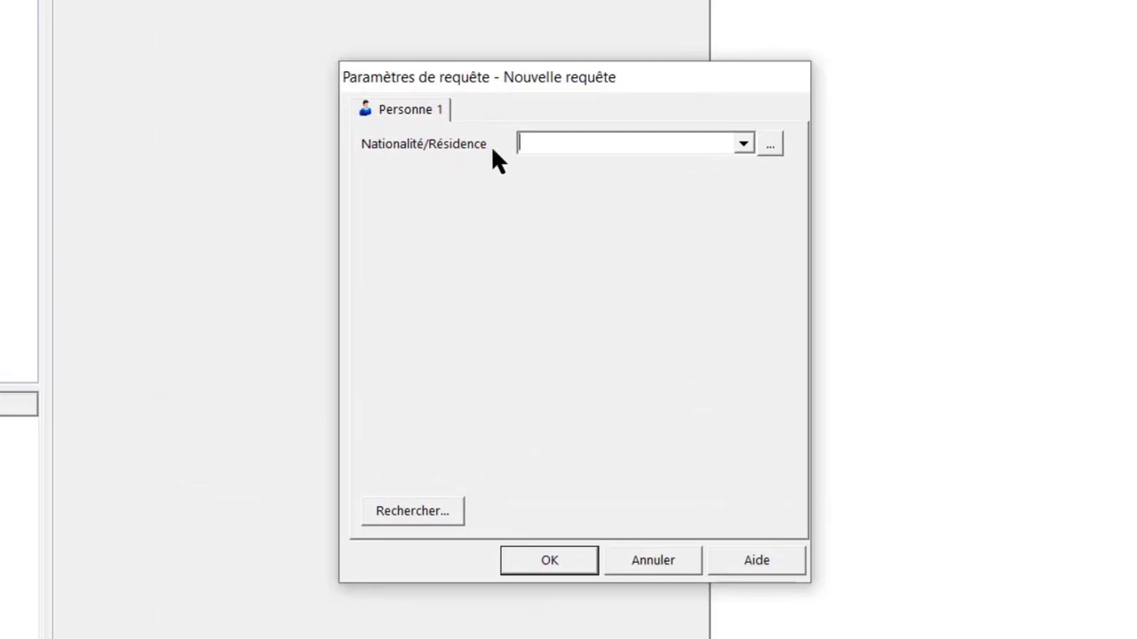
{"action": "left_click", "coordinate": [744, 145]}
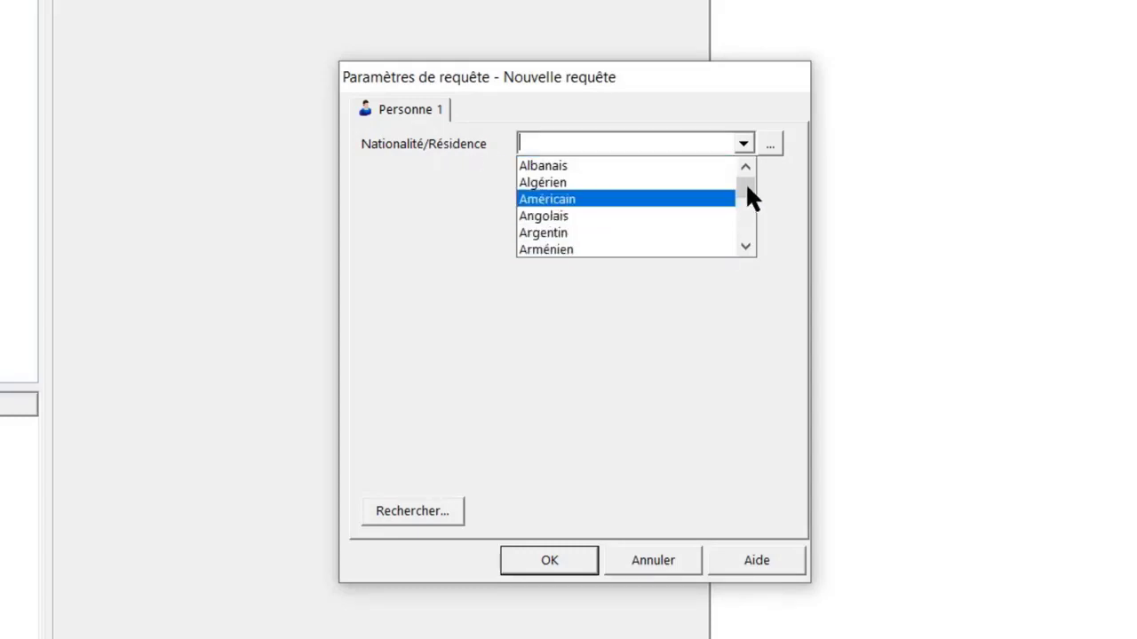
{"action": "scroll", "coordinate": [640, 201], "scroll_direction": "down", "scroll_amount": 6}
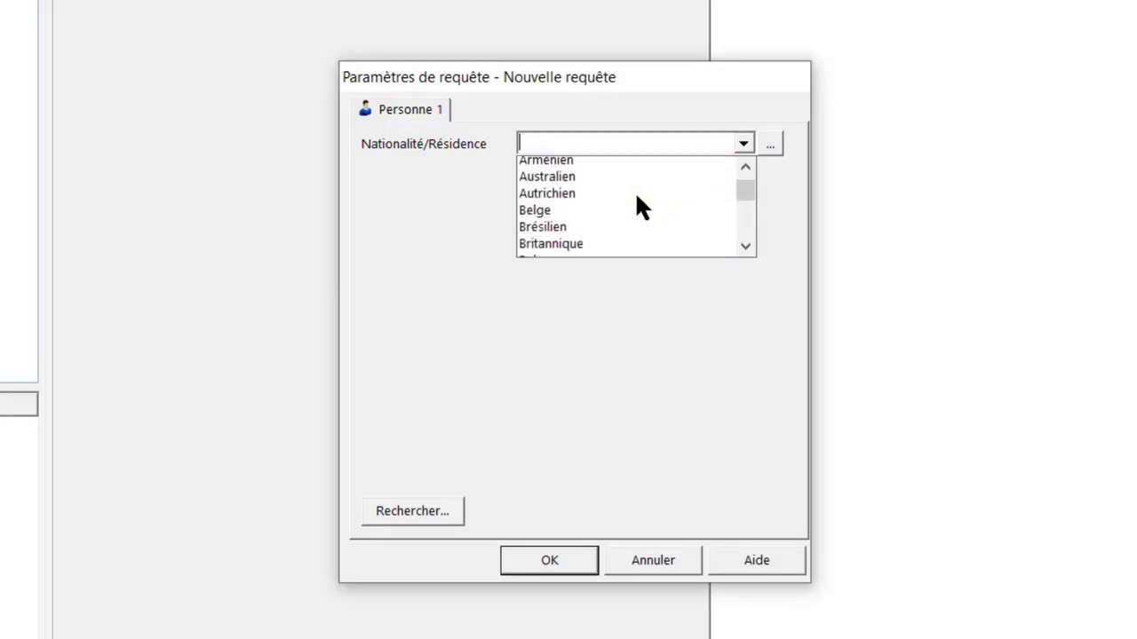
{"action": "type", "text": "f"}
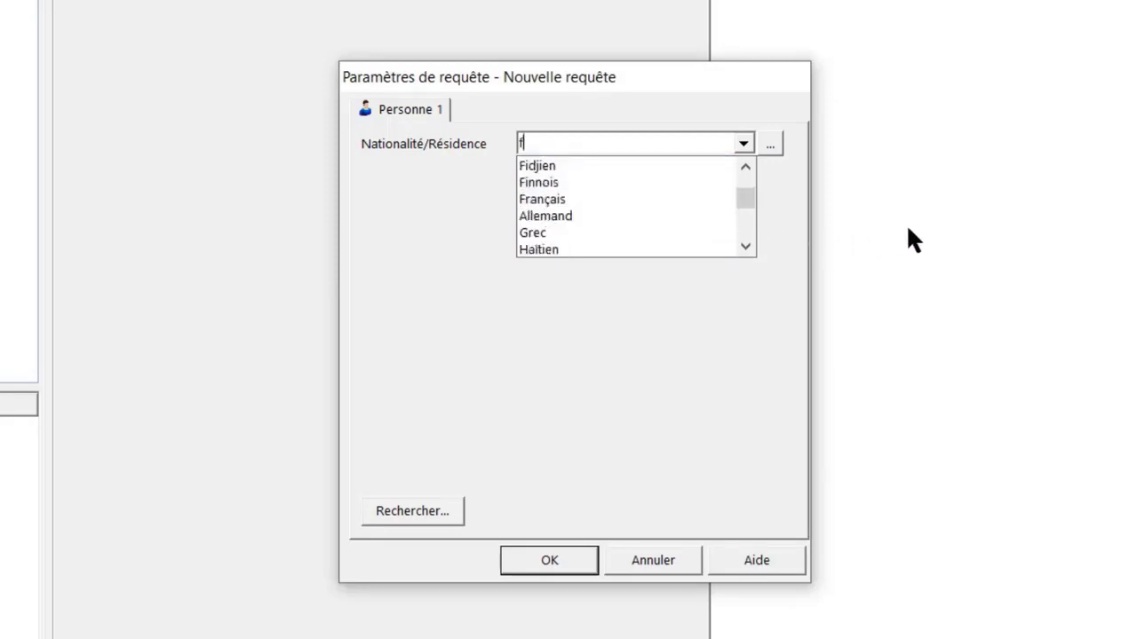
{"action": "left_click", "coordinate": [555, 204]}
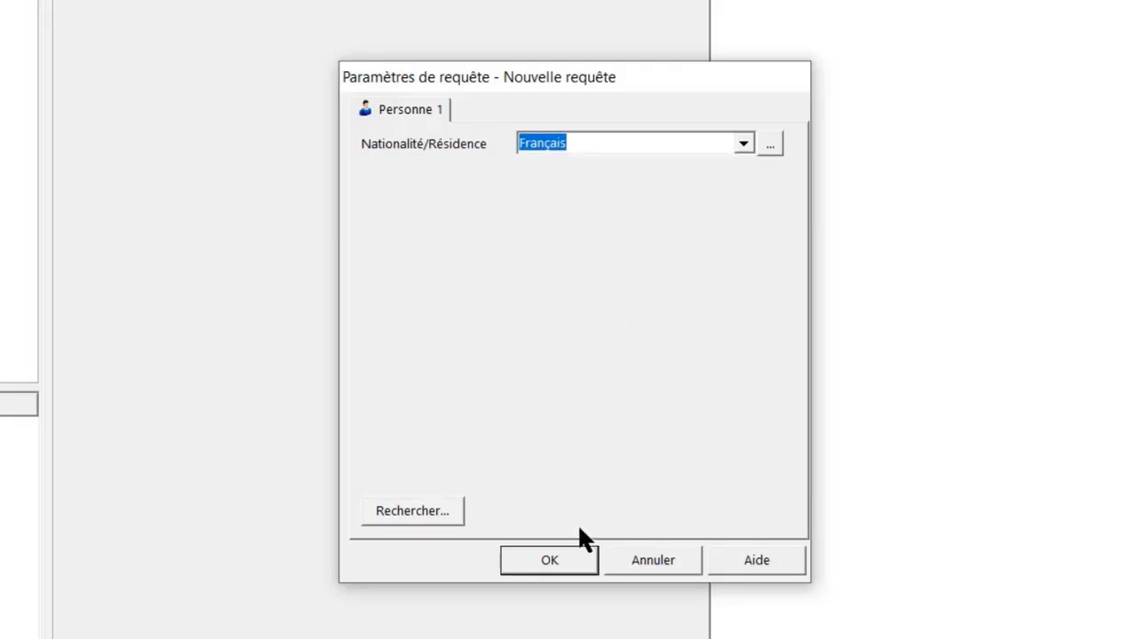
{"action": "left_click", "coordinate": [550, 561]}
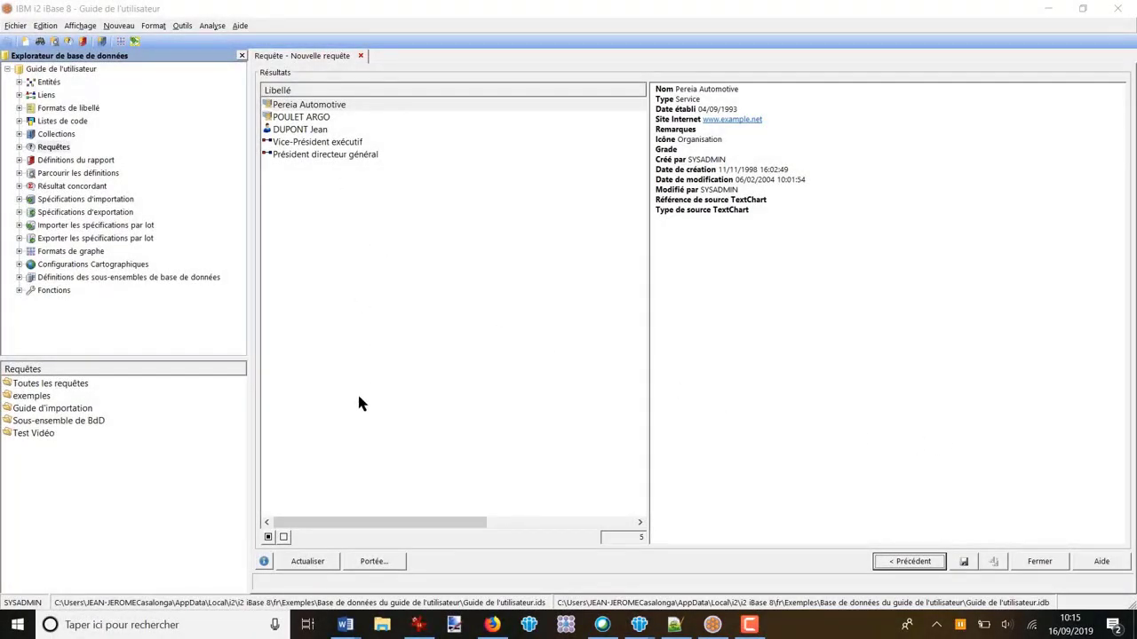
Step: Refresh the query and try to fill the nationality parameter from a person record found by searching the Prénom "a"
{"action": "left_click", "coordinate": [309, 562]}
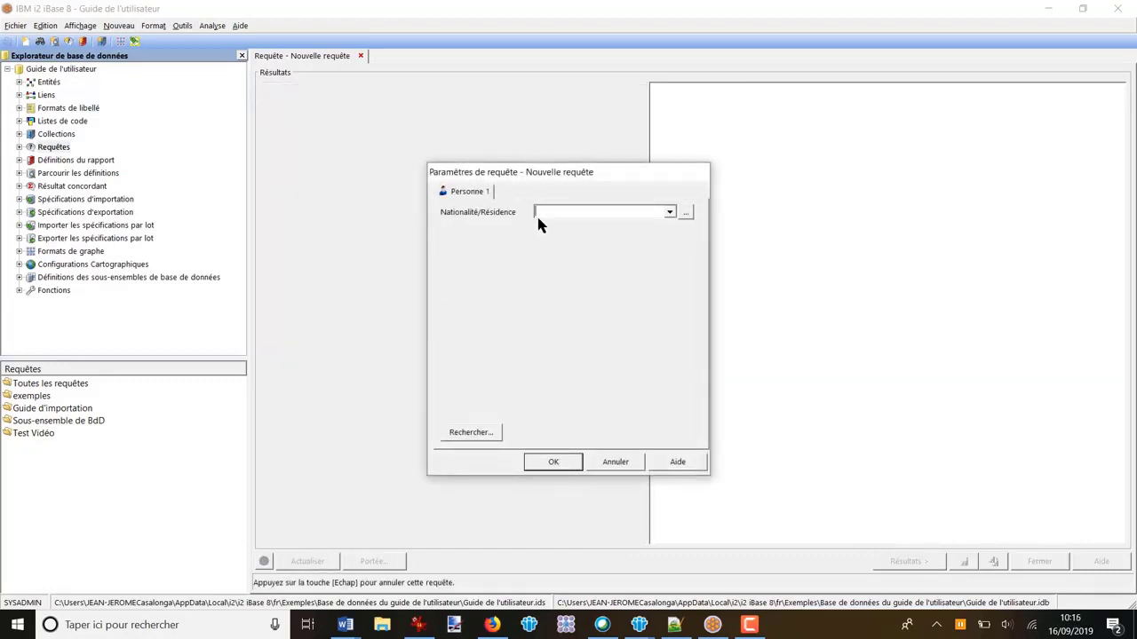
{"action": "left_click", "coordinate": [473, 436]}
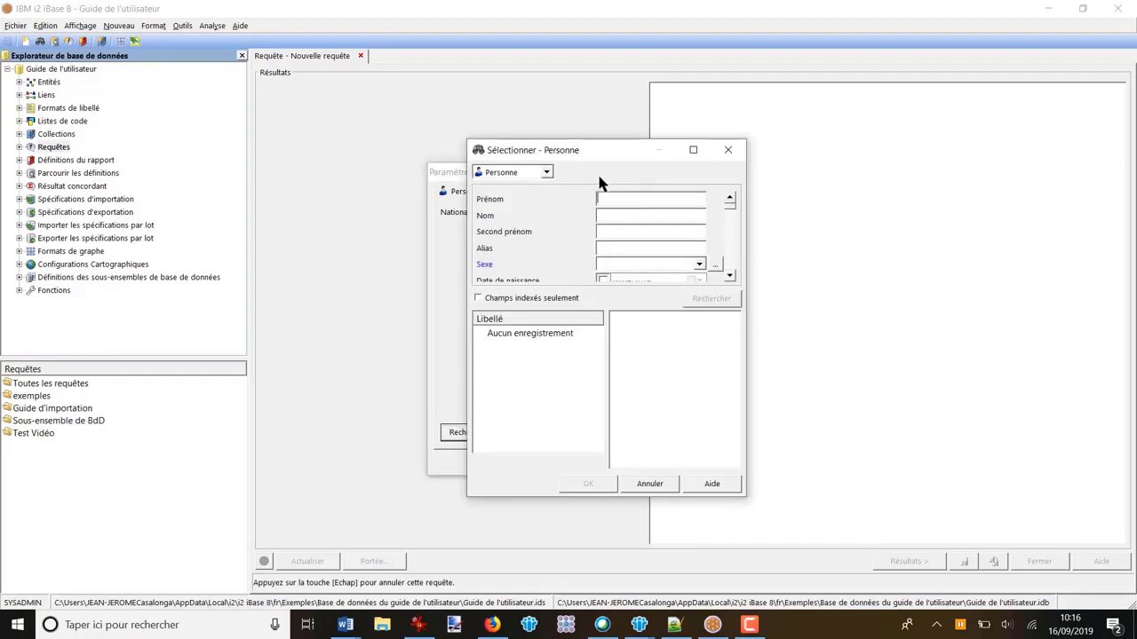
{"action": "left_click_drag", "start_coordinate": [637, 157], "coordinate": [754, 168]}
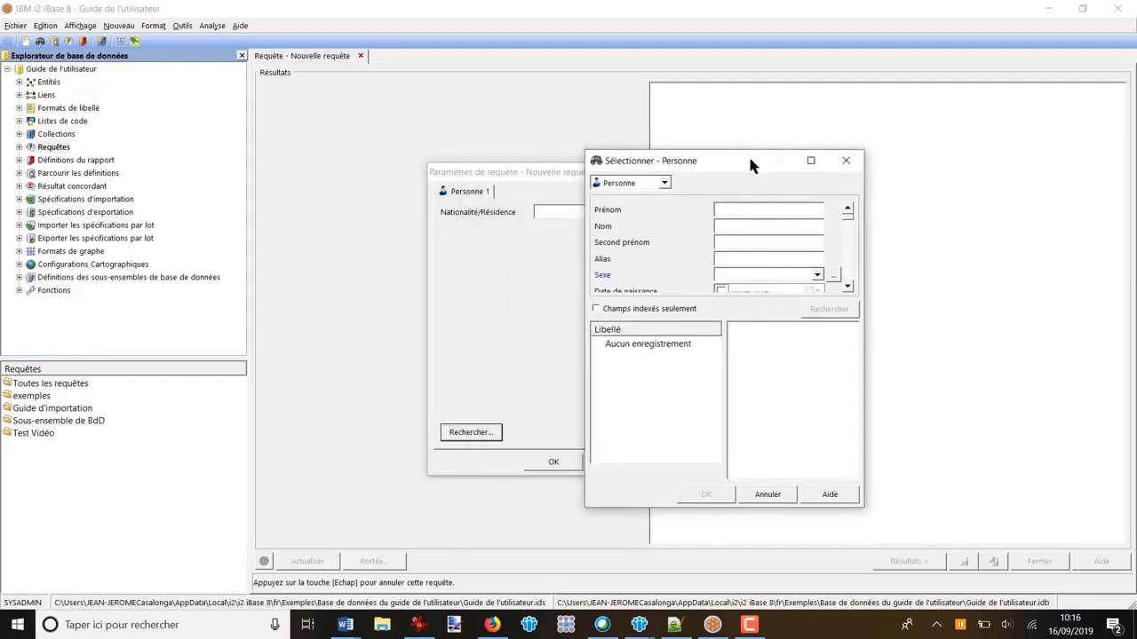
{"action": "left_click", "coordinate": [730, 209]}
{"action": "type", "text": "a"}
{"action": "left_click", "coordinate": [826, 315]}
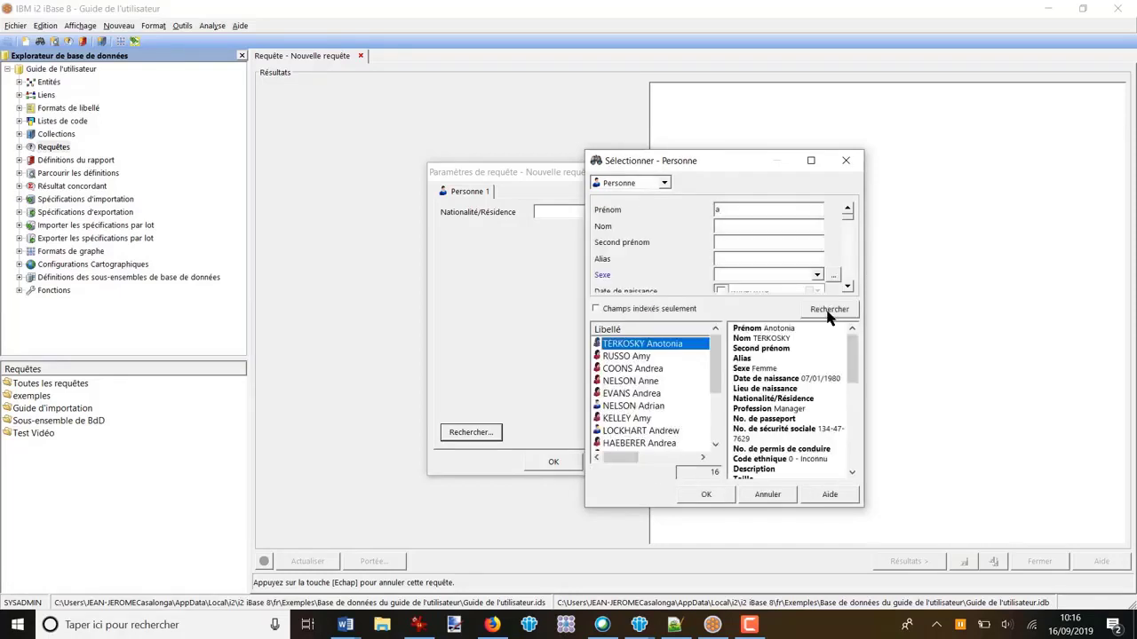
{"action": "left_click", "coordinate": [631, 381]}
{"action": "left_click", "coordinate": [706, 496]}
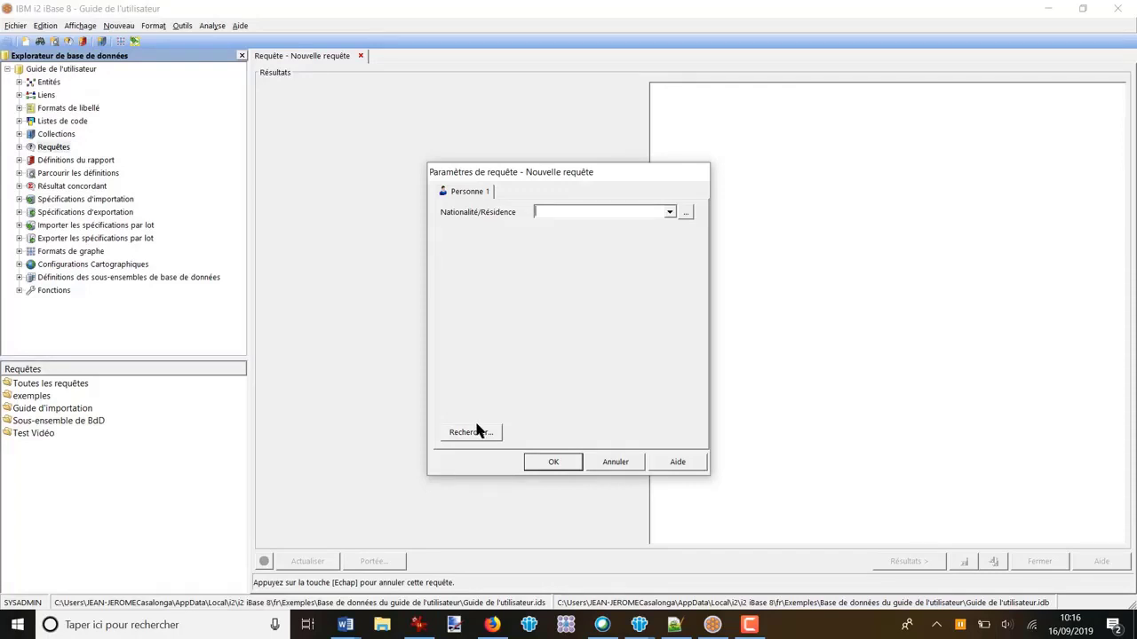
Step: Run the query with Britannique as the Nationalité/Résidence parameter and return to the query definition
{"action": "left_click", "coordinate": [670, 213]}
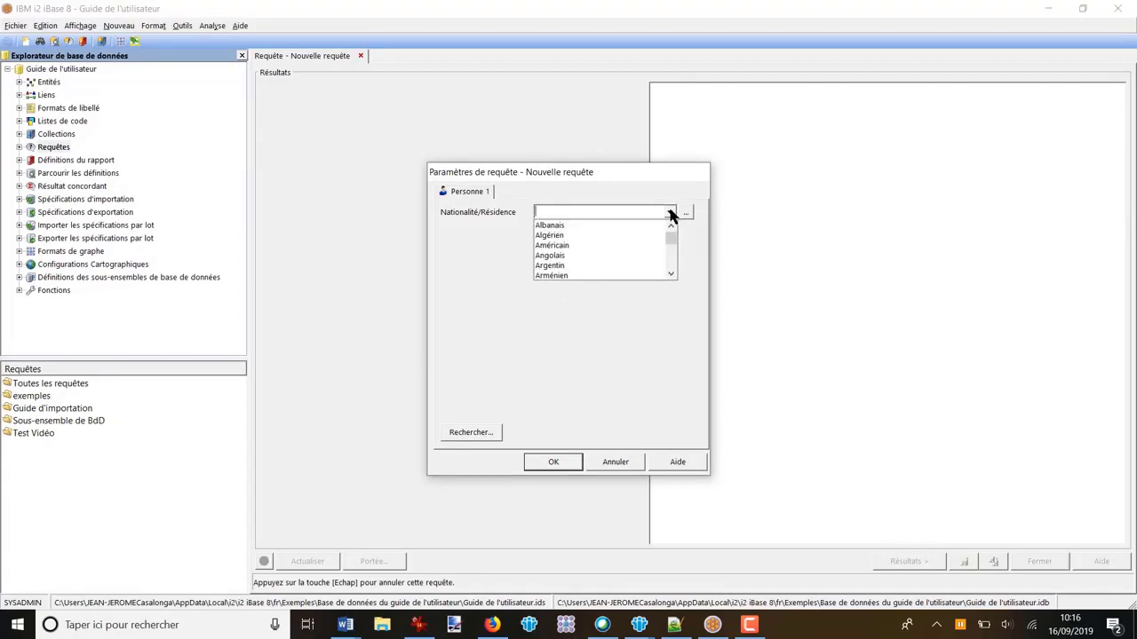
{"action": "type", "text": "br"}
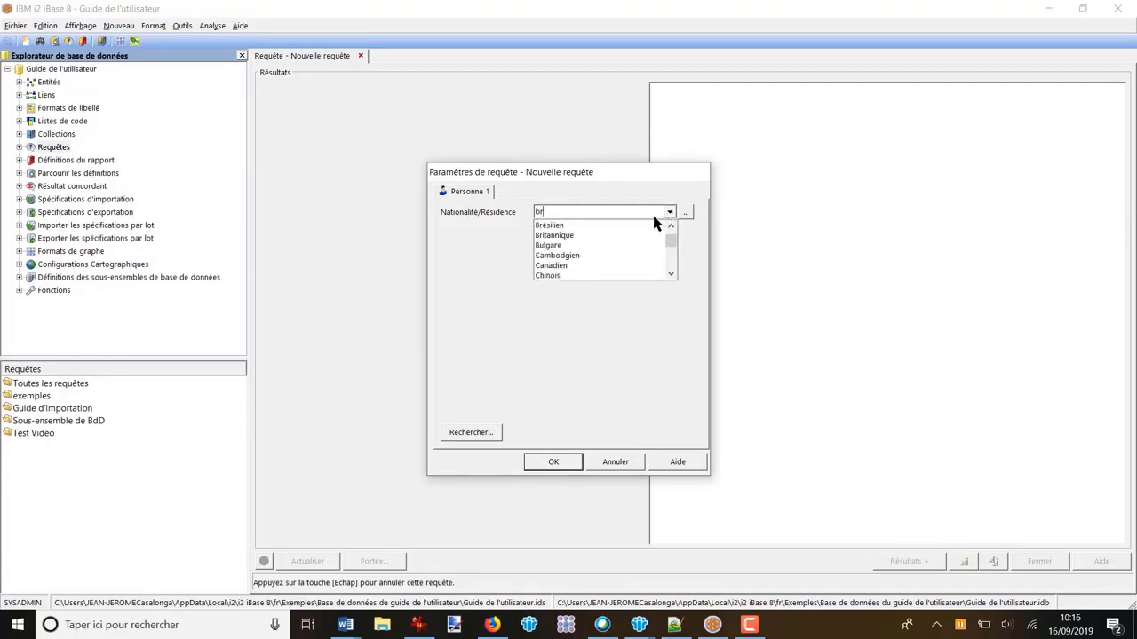
{"action": "left_click", "coordinate": [563, 239]}
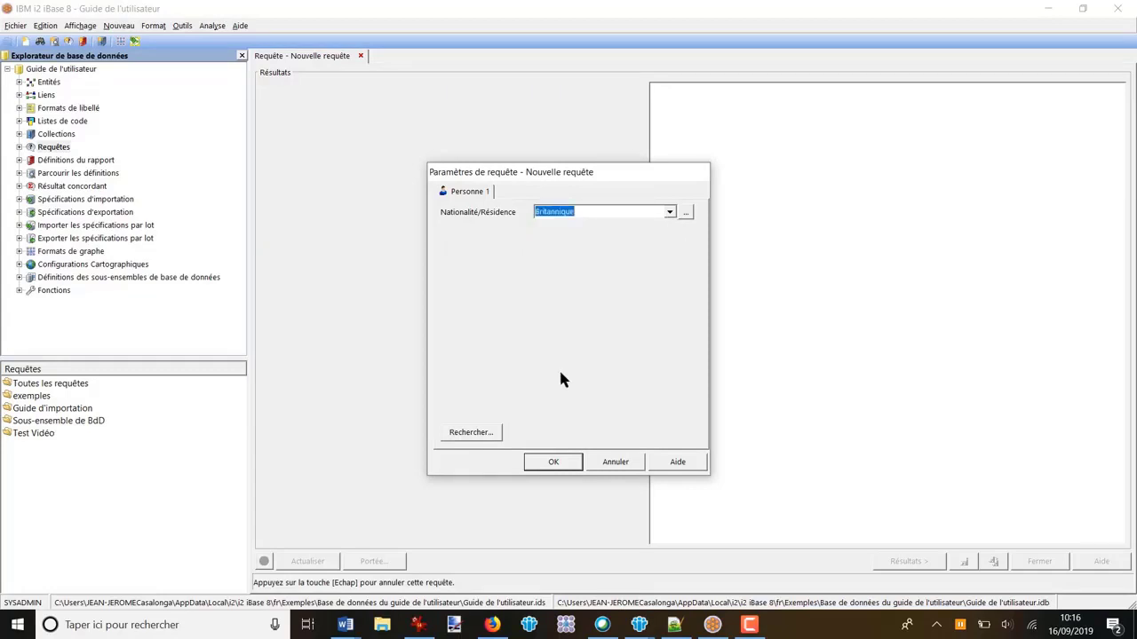
{"action": "left_click", "coordinate": [551, 461]}
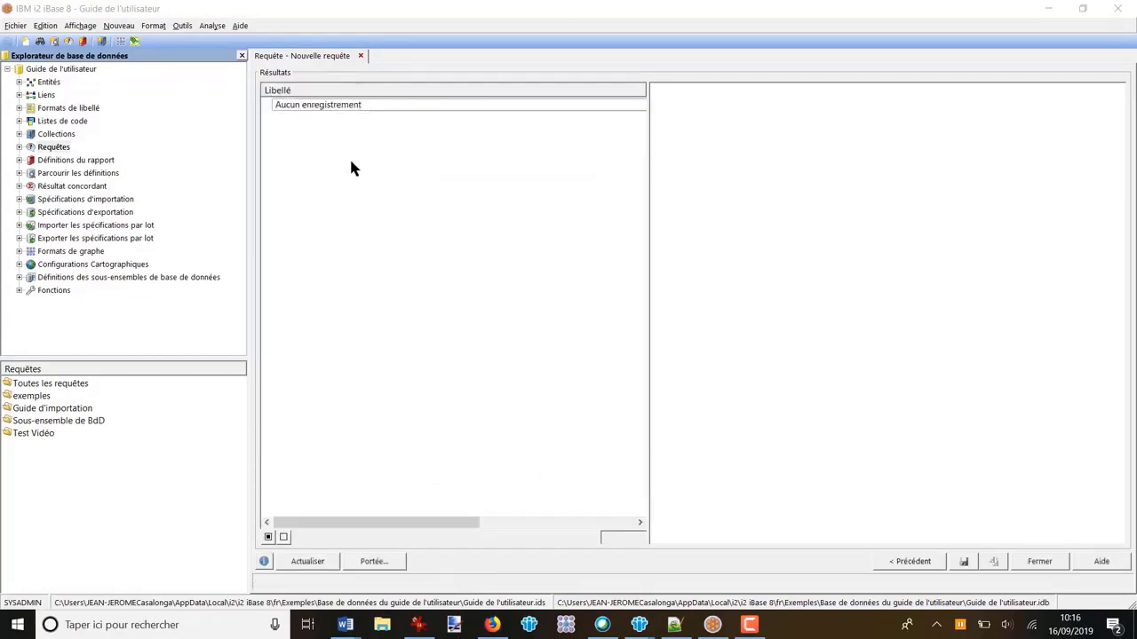
{"action": "left_click", "coordinate": [910, 562]}
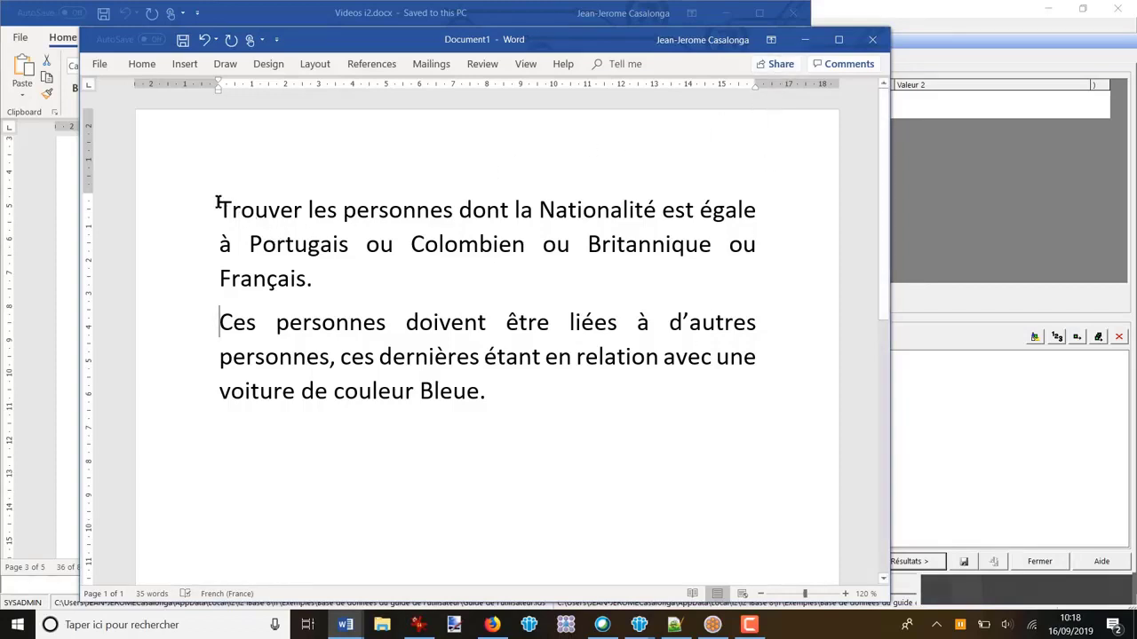
Step: Highlight the nationality sentence of the new Word question, then delete Organisation 1 and its link from the iBase query structure
{"action": "left_click_drag", "start_coordinate": [222, 211], "coordinate": [314, 268]}
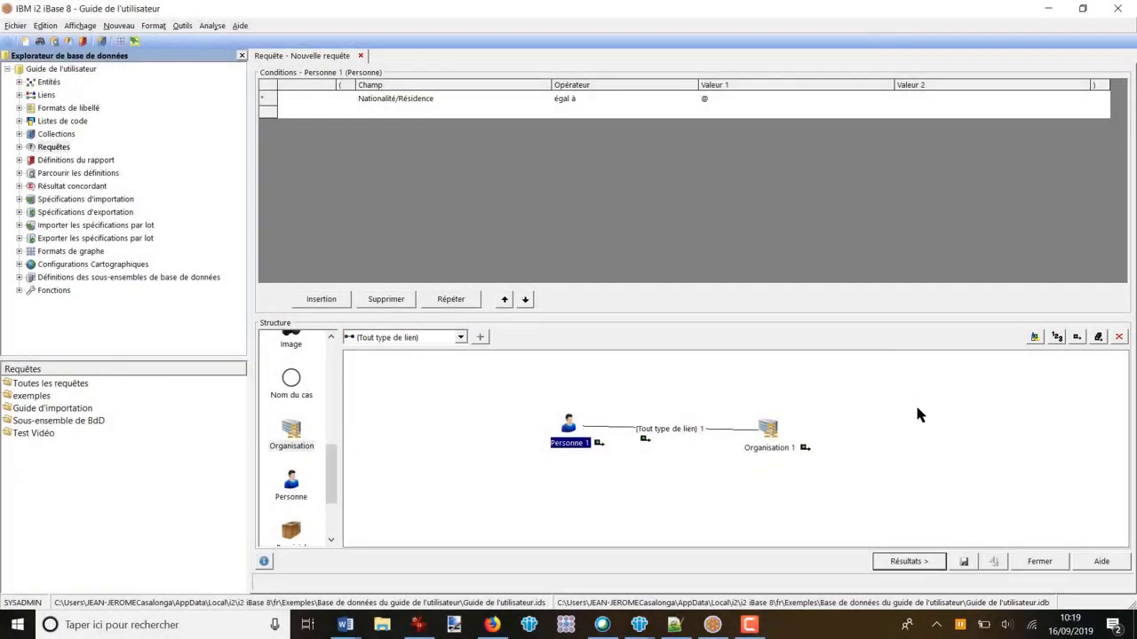
{"action": "left_click", "coordinate": [768, 431]}
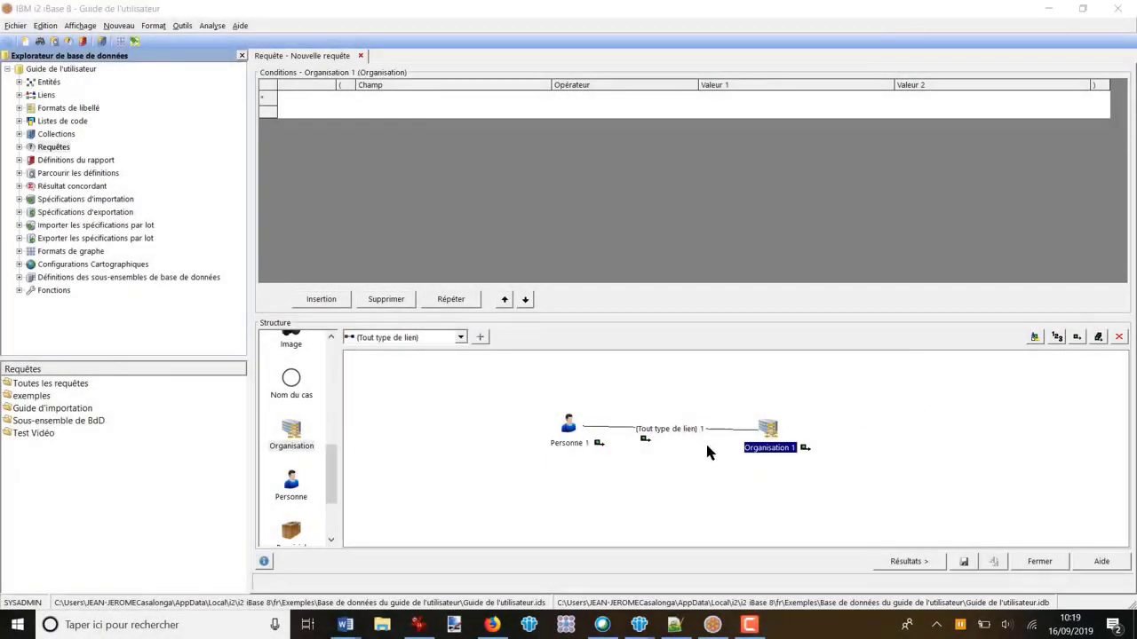
{"action": "left_click", "coordinate": [1118, 337]}
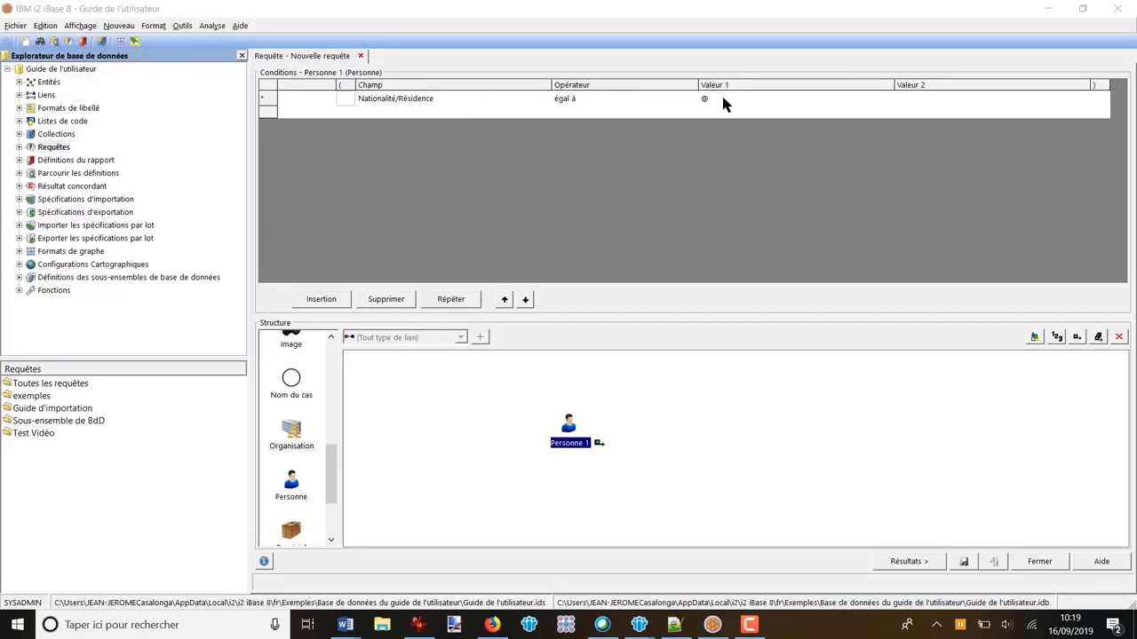
Step: Switch to Word, move the question window clear of the query conditions to compare them, and return to iBase
{"action": "key", "text": "alt+Tab"}
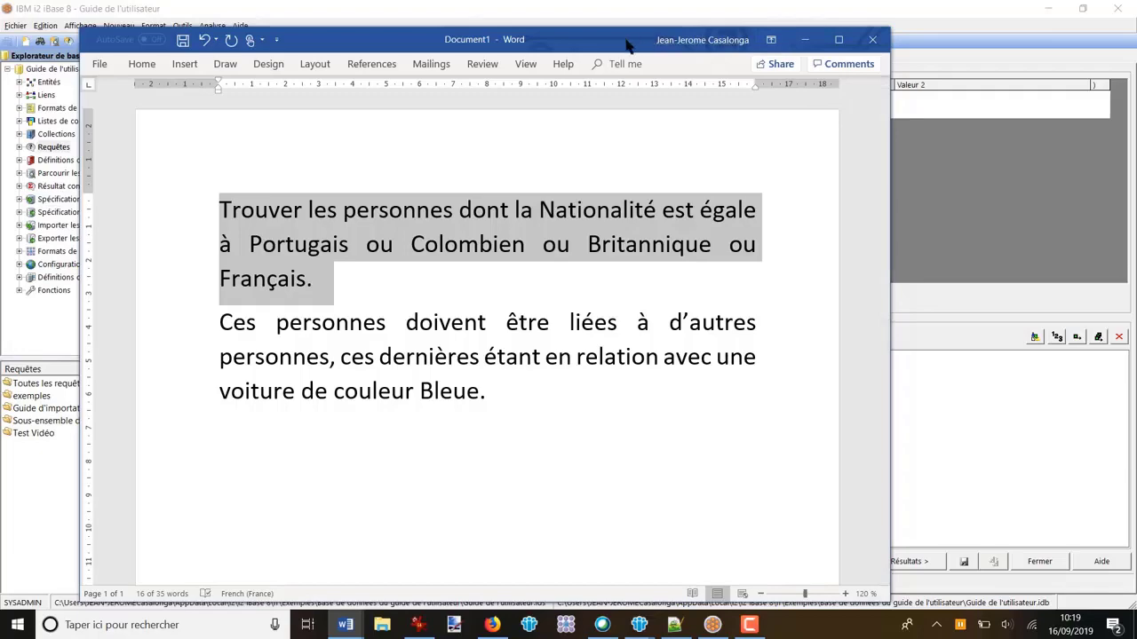
{"action": "left_click_drag", "start_coordinate": [626, 41], "coordinate": [577, 182]}
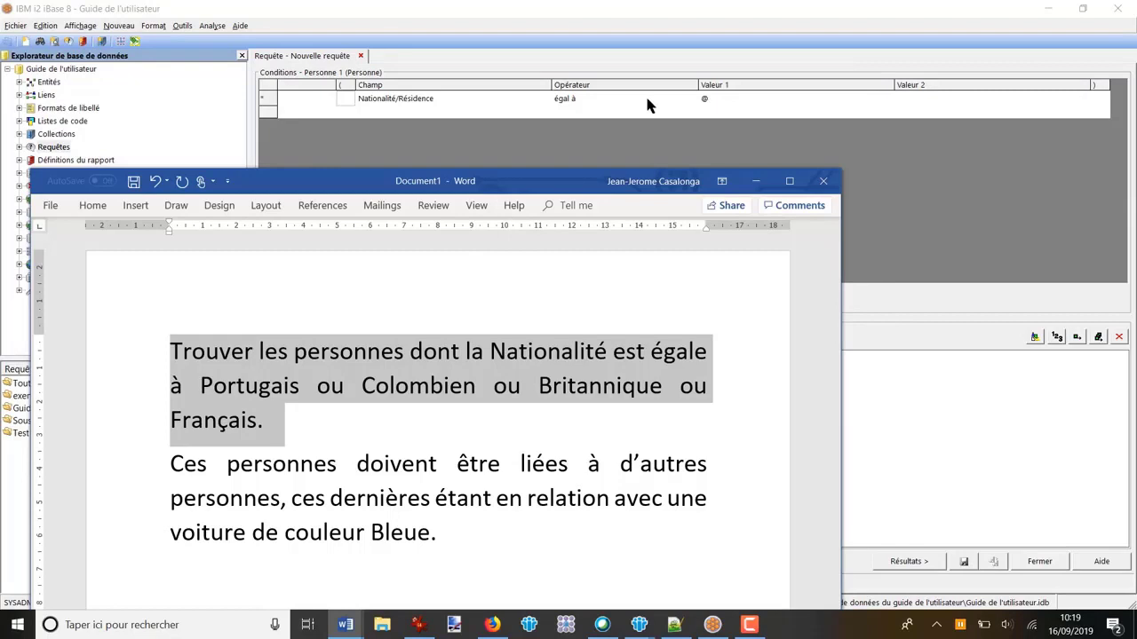
{"action": "key", "text": "alt+Tab"}
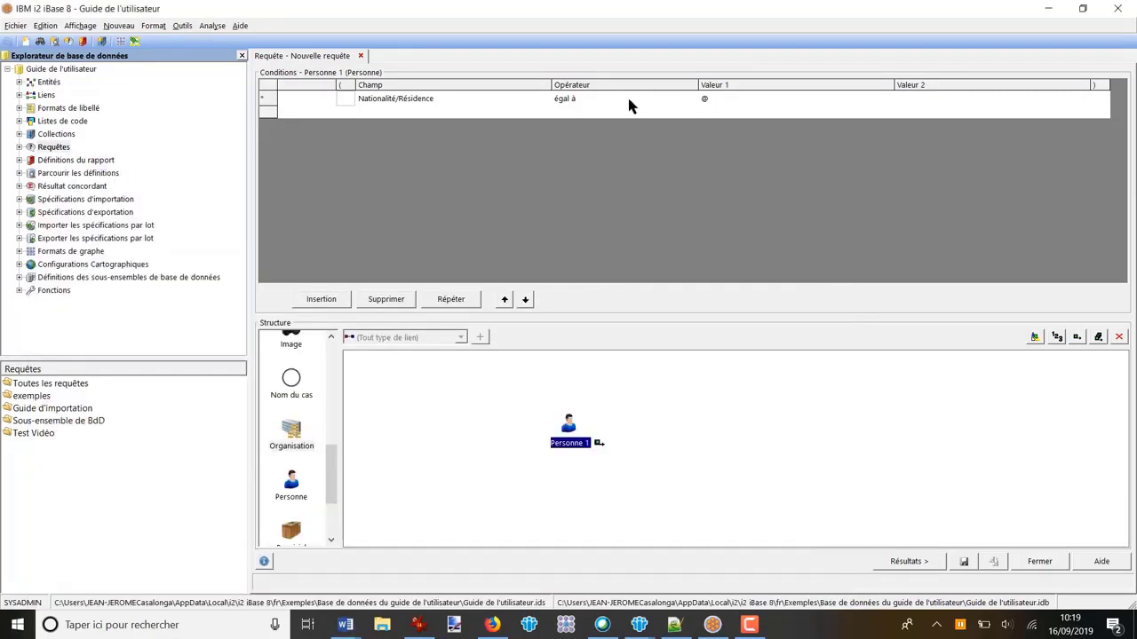
{"action": "key", "text": "alt+Tab"}
Step: Change the operator of the Nationalité/Résidence condition to "dans la liste"
{"action": "left_click", "coordinate": [693, 99]}
{"action": "left_click", "coordinate": [691, 99]}
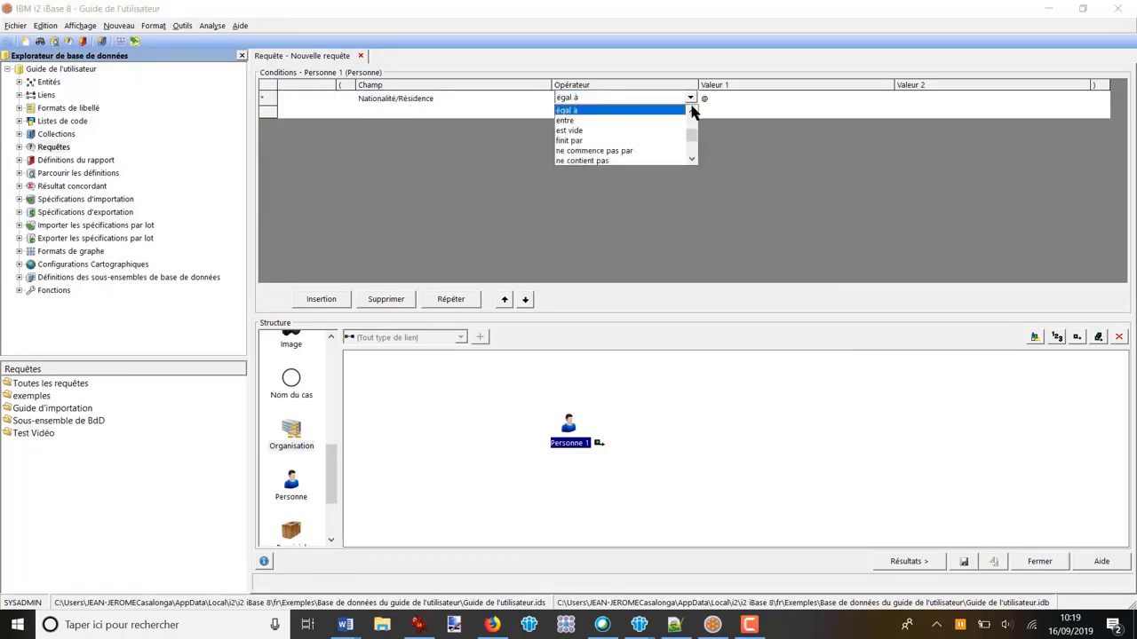
{"action": "left_click", "coordinate": [694, 158]}
{"action": "left_click", "coordinate": [695, 158]}
{"action": "left_click_drag", "start_coordinate": [693, 137], "coordinate": [694, 127]}
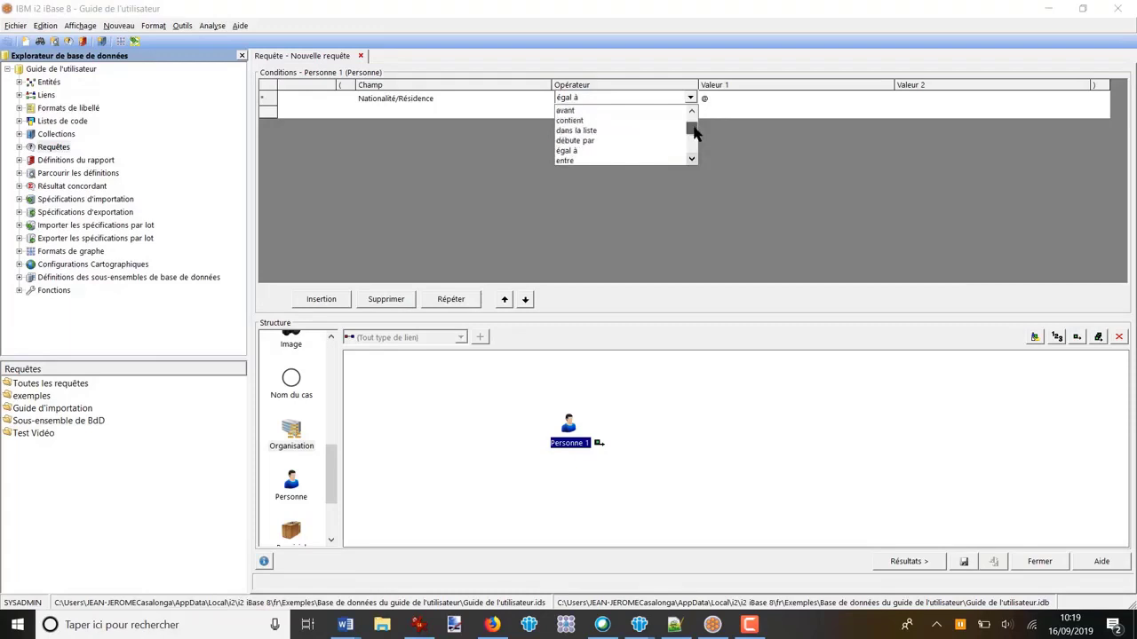
{"action": "left_click", "coordinate": [595, 133]}
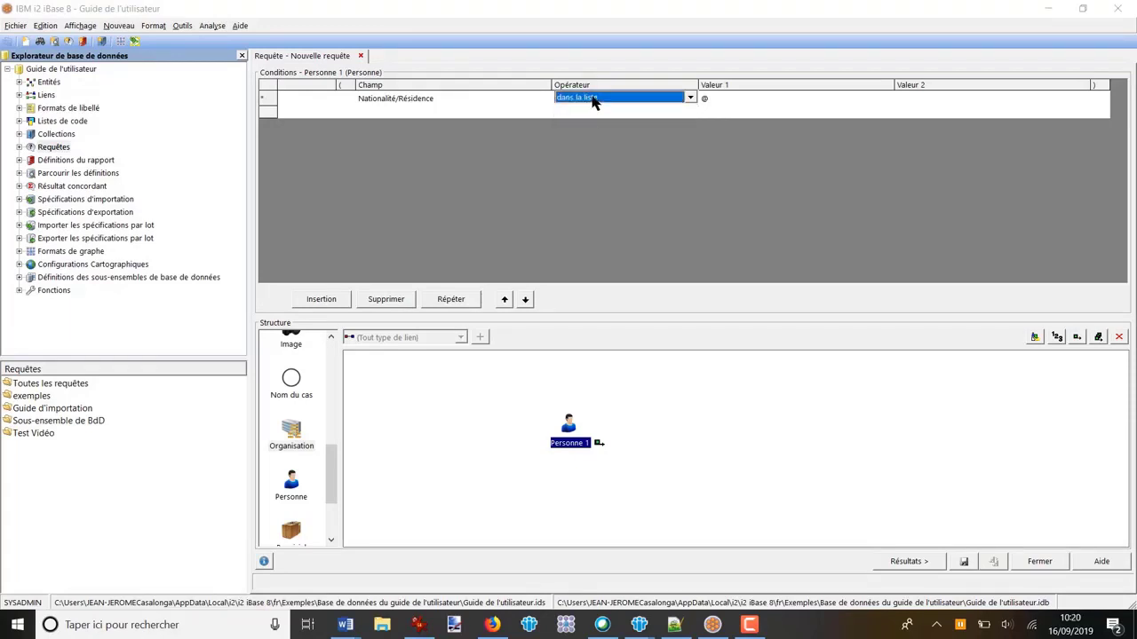
Step: Switch to the Word question and highlight the nationalities "Portugais ou Colombien ou Britannique ou Français"
{"action": "left_click", "coordinate": [346, 624]}
{"action": "left_click", "coordinate": [305, 547]}
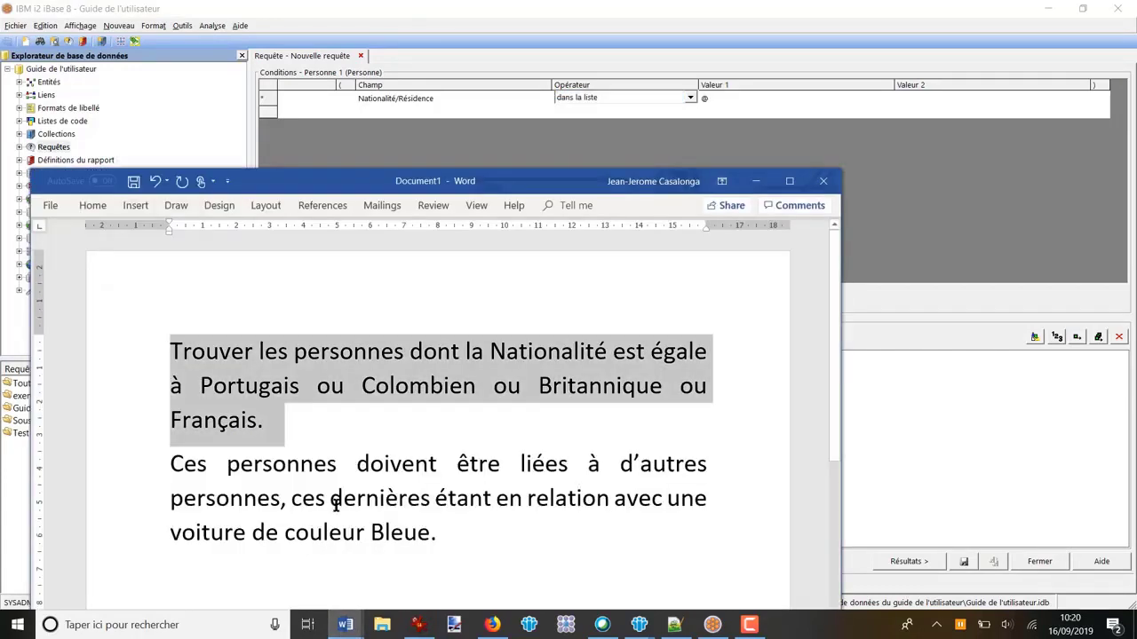
{"action": "left_click", "coordinate": [302, 423]}
{"action": "left_click_drag", "start_coordinate": [200, 385], "coordinate": [249, 421]}
{"action": "key", "text": "ctrl+c"}
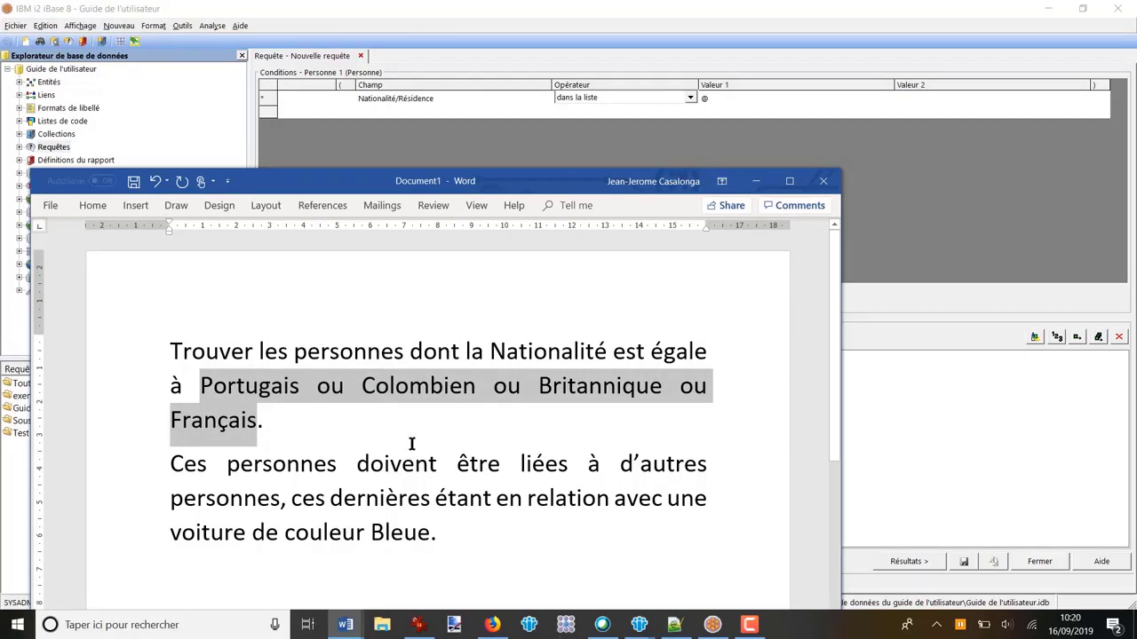
Step: Return to iBase and set the operator of the Nationalité/Résidence condition to "dans la liste" again
{"action": "left_click", "coordinate": [799, 142]}
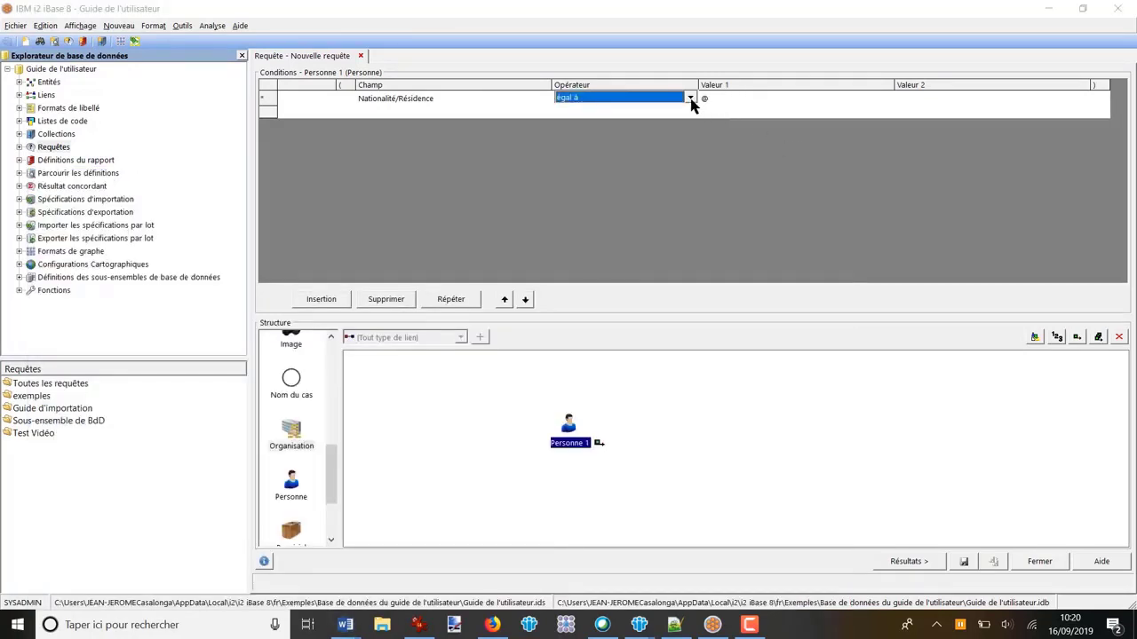
{"action": "left_click", "coordinate": [691, 97]}
{"action": "scroll", "coordinate": [604, 129], "scroll_direction": "up", "scroll_amount": 1}
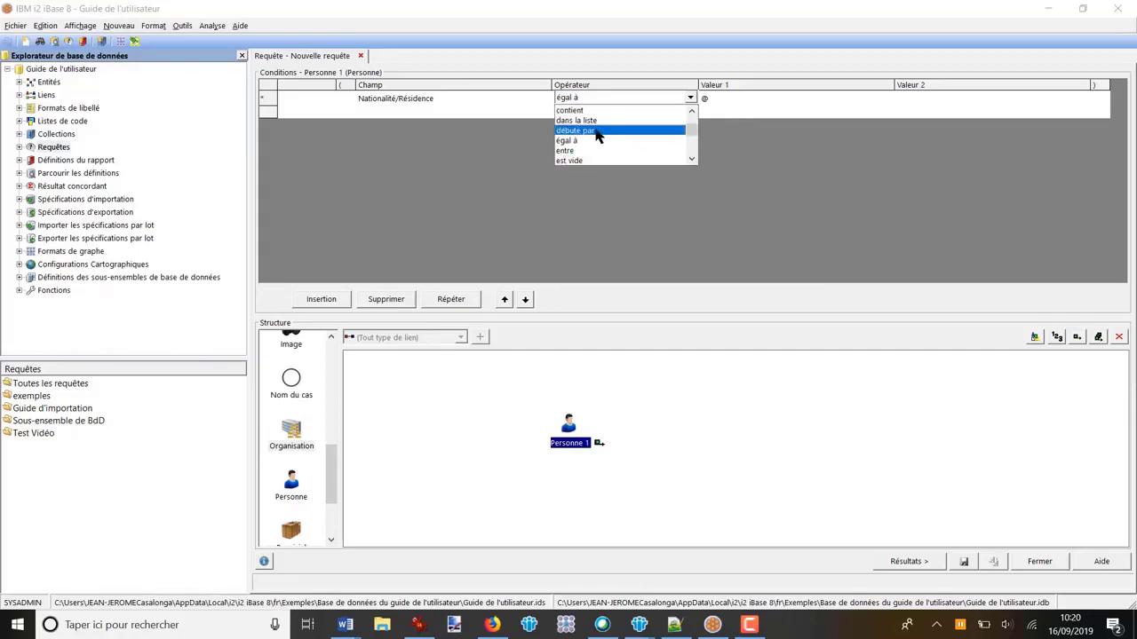
{"action": "left_click", "coordinate": [593, 121]}
{"action": "left_click", "coordinate": [739, 104]}
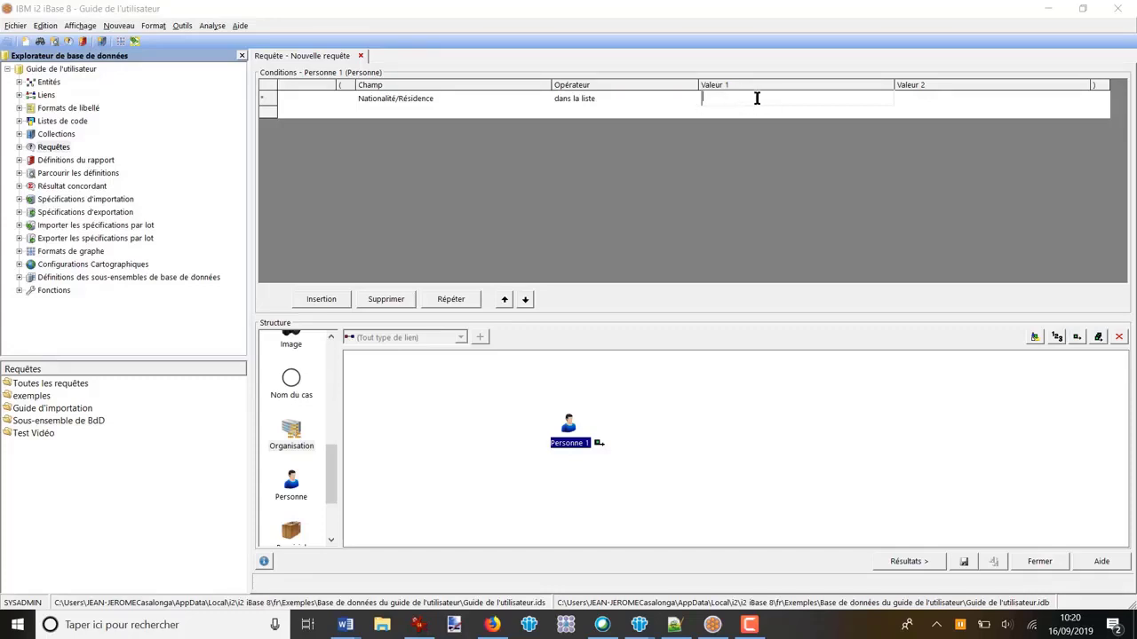
Step: Open the condition's value list, clear the predefined nationalities and paste "Portugais ou Colombien ou Britannique ou Français" instead
{"action": "double_click", "coordinate": [756, 99]}
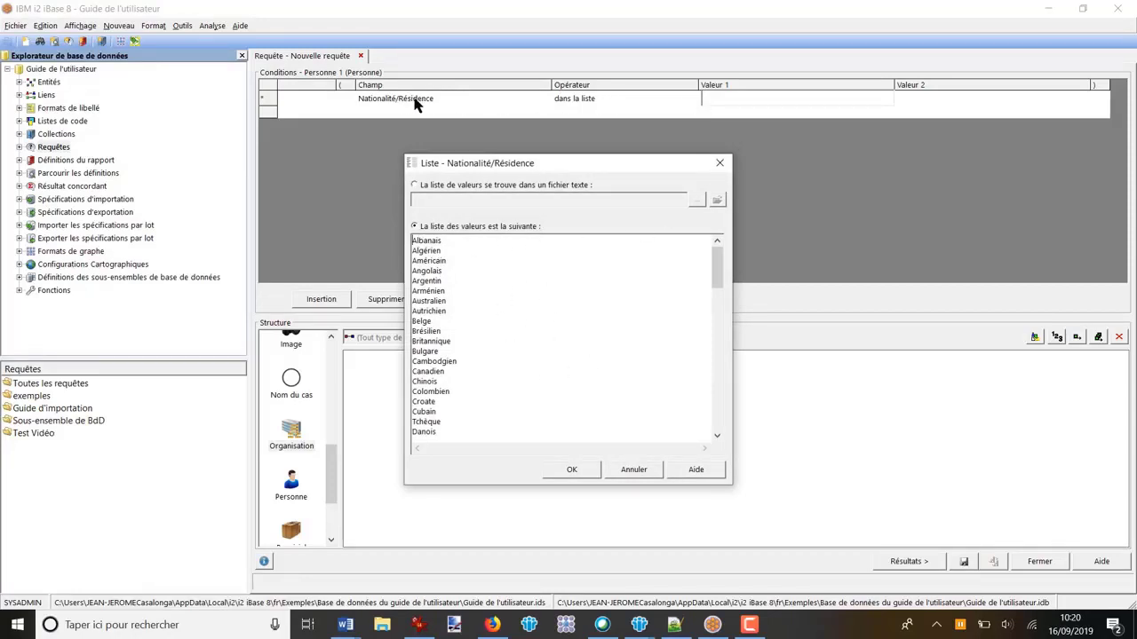
{"action": "left_click_drag", "start_coordinate": [719, 279], "coordinate": [718, 254]}
{"action": "key", "text": "ctrl+a"}
{"action": "key", "text": "Delete"}
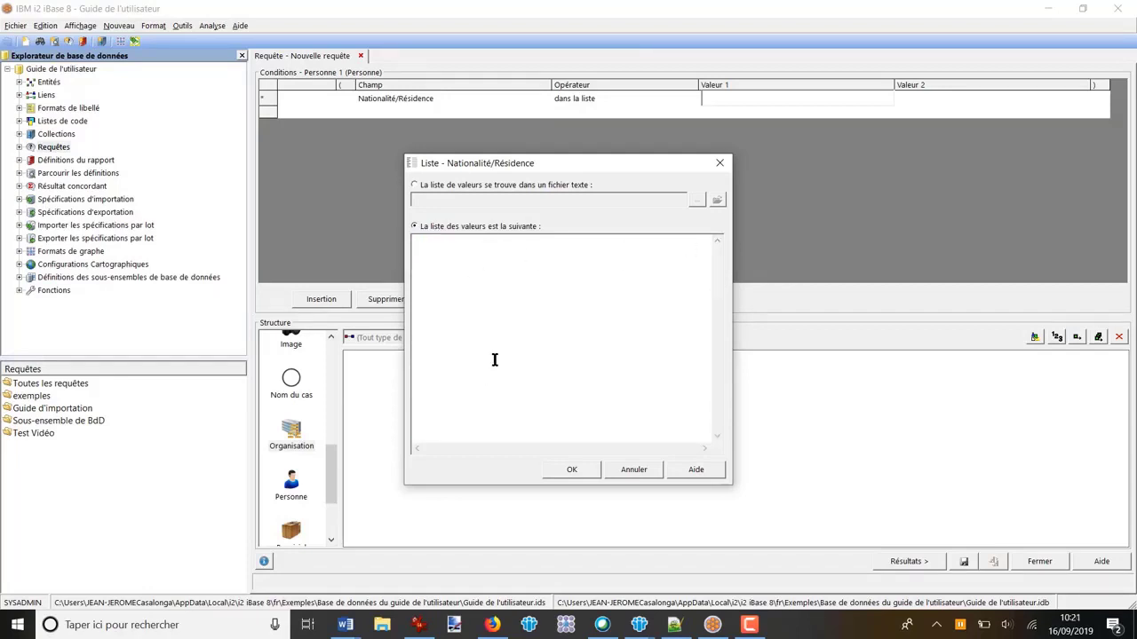
{"action": "key", "text": "ctrl+v"}
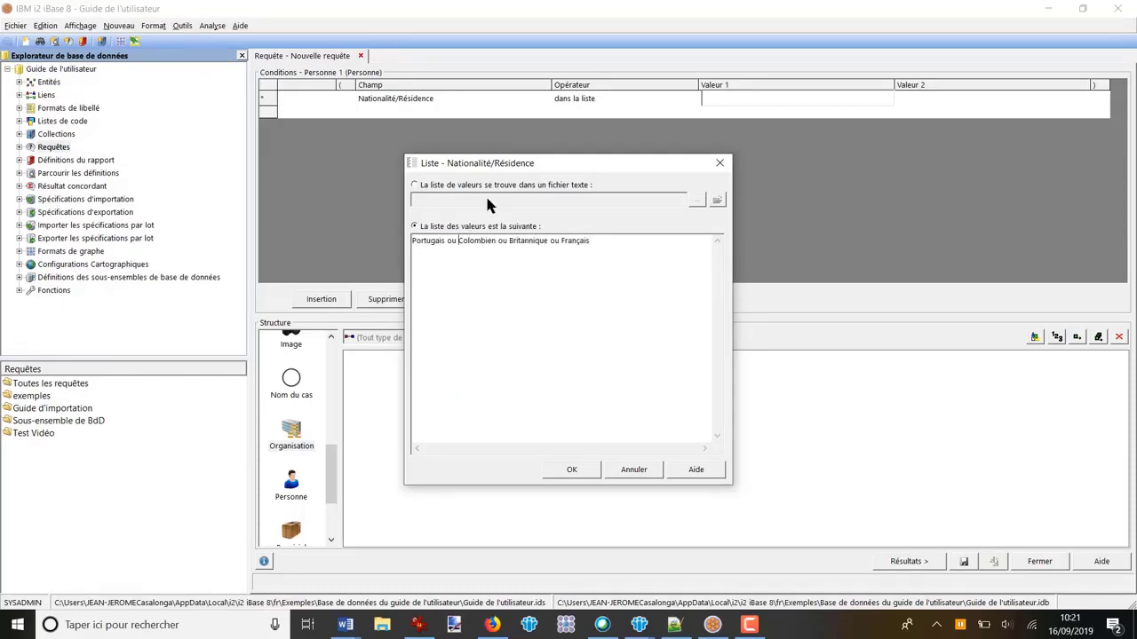
Step: Remove each "ou" so Portugais, Colombien, Britannique and Français stand on separate lines, and accept the list
{"action": "key", "text": "BackSpace"}
{"action": "key", "text": "BackSpace"}
{"action": "key", "text": "BackSpace"}
{"action": "key", "text": "BackSpace"}
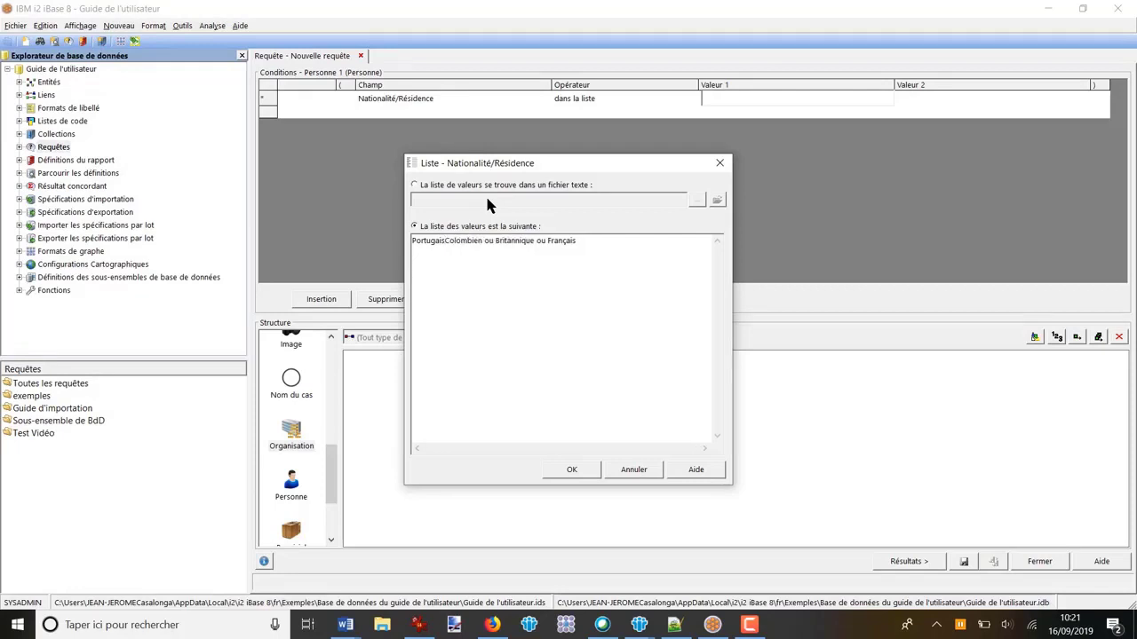
{"action": "key", "text": "Return"}
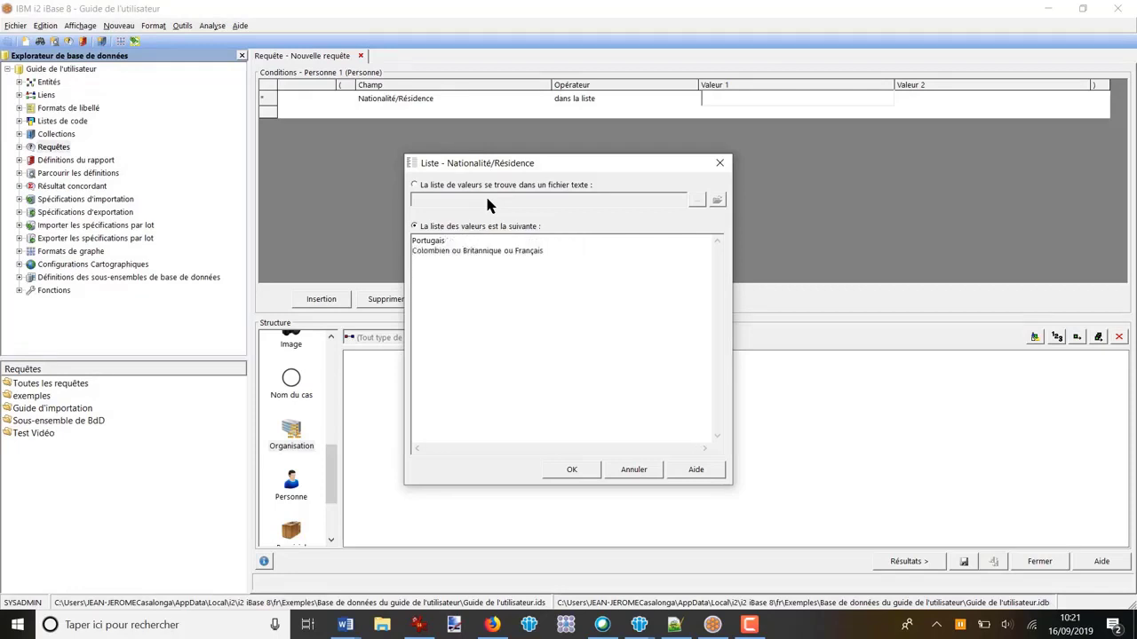
{"action": "left_click", "coordinate": [464, 251]}
{"action": "key", "text": "BackSpace"}
{"action": "key", "text": "BackSpace"}
{"action": "key", "text": "BackSpace"}
{"action": "key", "text": "BackSpace"}
{"action": "key", "text": "Return"}
{"action": "left_click", "coordinate": [464, 260]}
{"action": "key", "text": "BackSpace"}
{"action": "key", "text": "BackSpace"}
{"action": "key", "text": "BackSpace"}
{"action": "key", "text": "BackSpace"}
{"action": "key", "text": "Return"}
{"action": "left_click", "coordinate": [570, 471]}
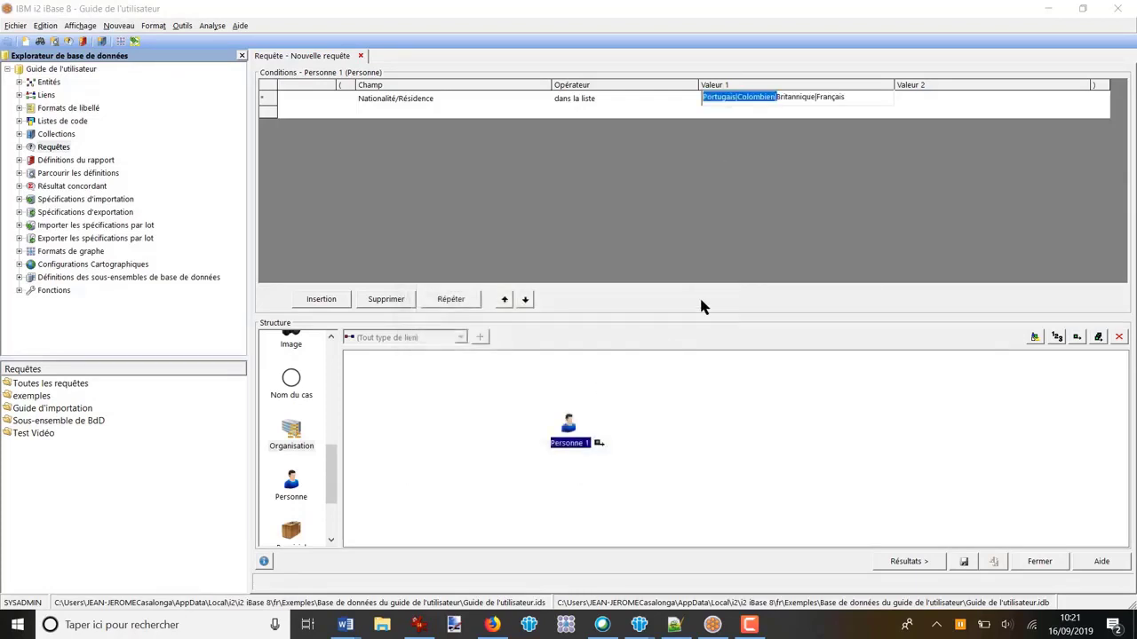
Step: Reopen the Nationalité/Résidence value list to review its entries, and close it without changes
{"action": "left_click", "coordinate": [872, 96]}
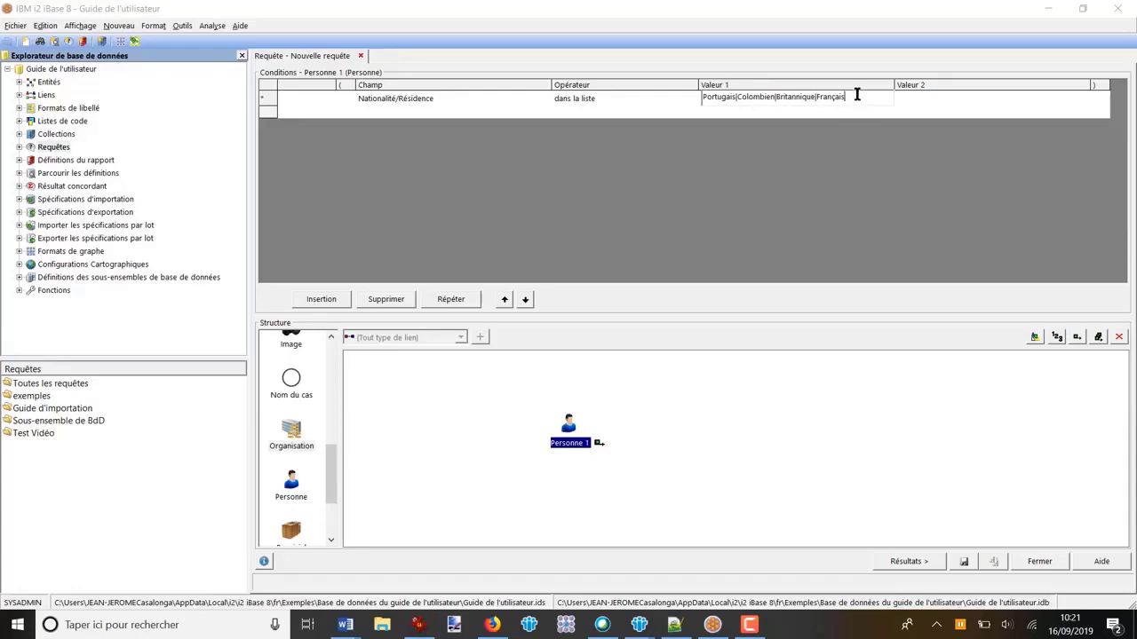
{"action": "key", "text": "Left"}
{"action": "key", "text": "Left"}
{"action": "key", "text": "Left"}
{"action": "key", "text": "Left"}
{"action": "key", "text": "Left"}
{"action": "key", "text": "Left"}
{"action": "key", "text": "Left"}
{"action": "double_click", "coordinate": [869, 96]}
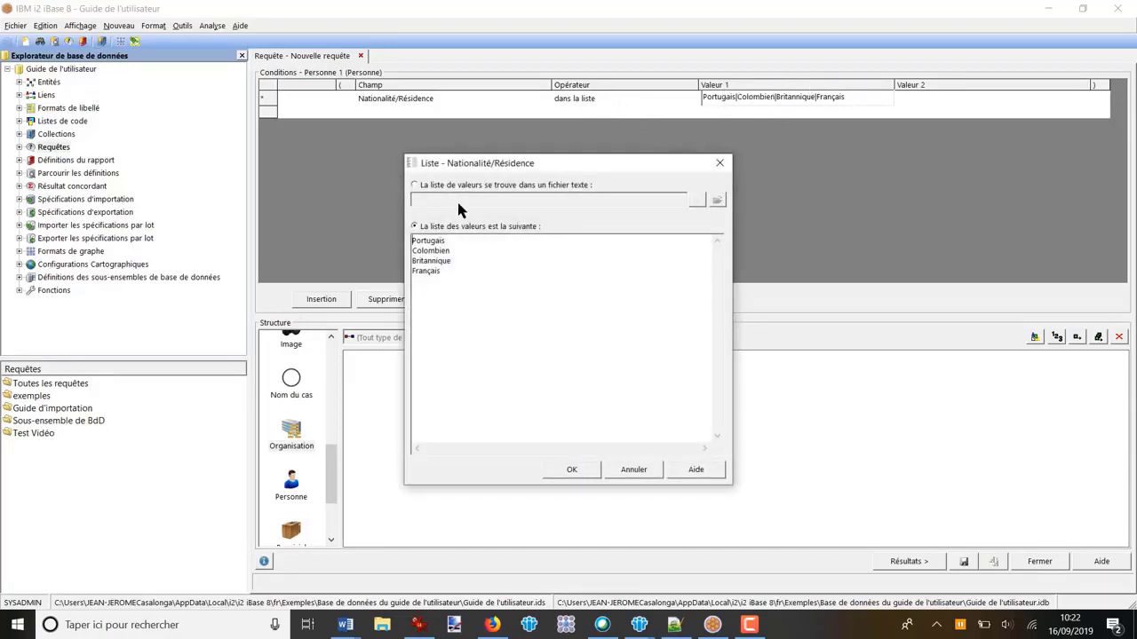
{"action": "left_click", "coordinate": [635, 471]}
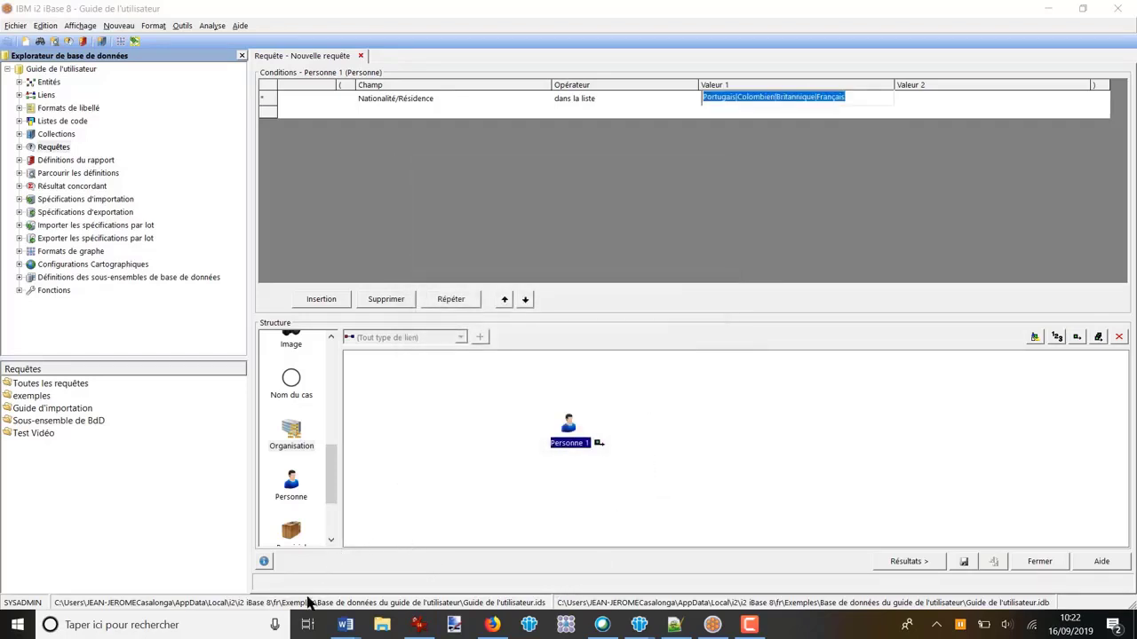
Step: Switch to the Word question to reread the required relations between persons and car, and return to iBase
{"action": "left_click", "coordinate": [347, 626]}
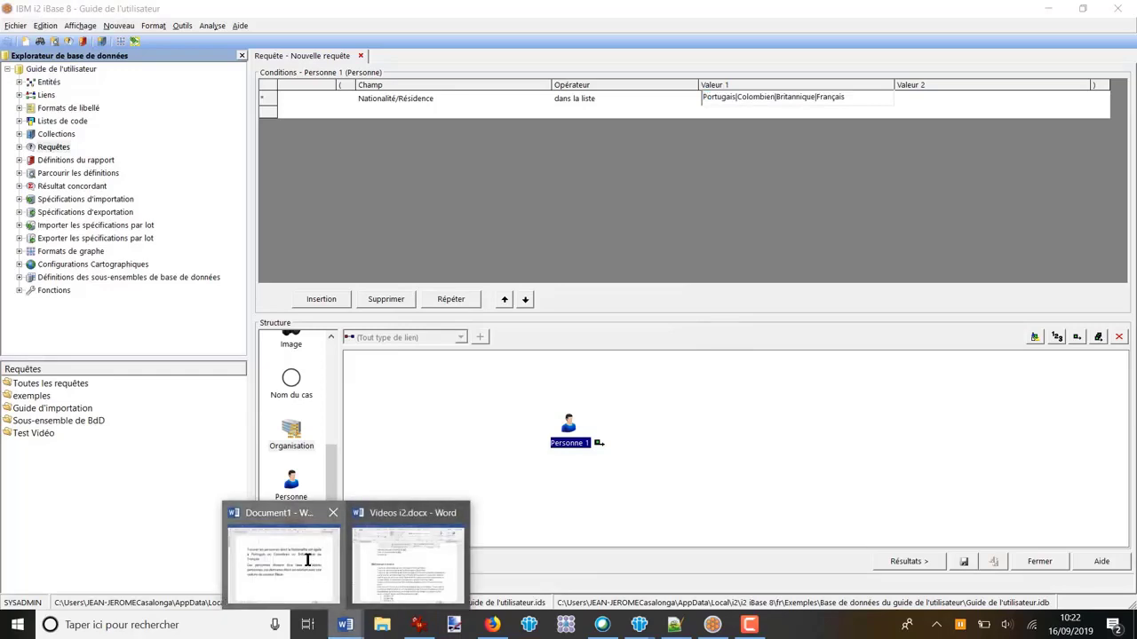
{"action": "left_click", "coordinate": [306, 560]}
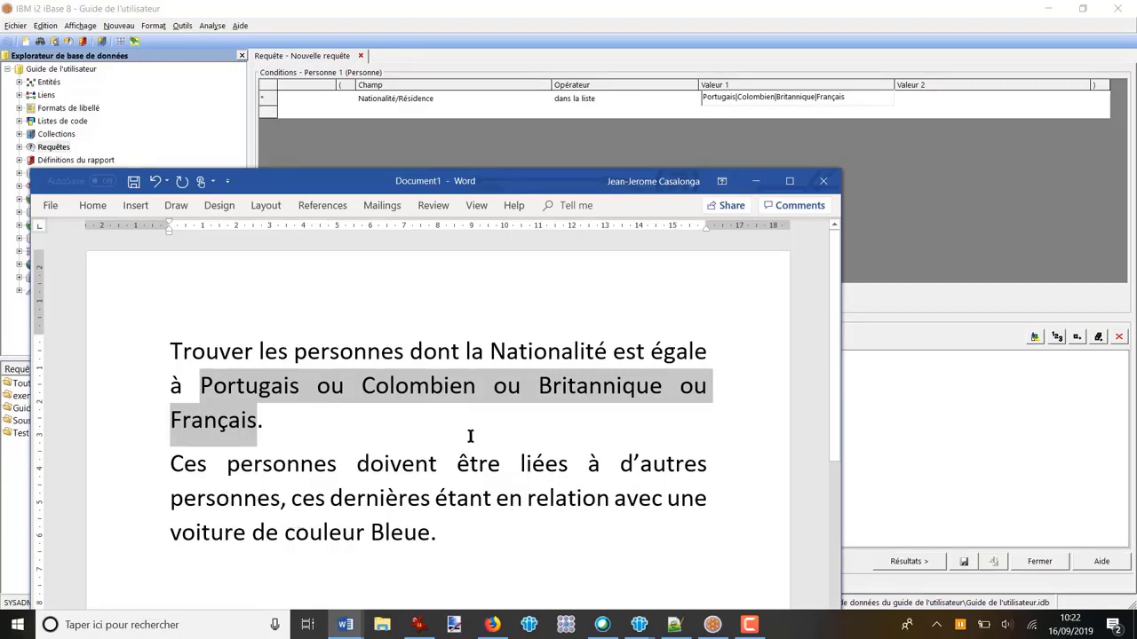
{"action": "left_click", "coordinate": [756, 181]}
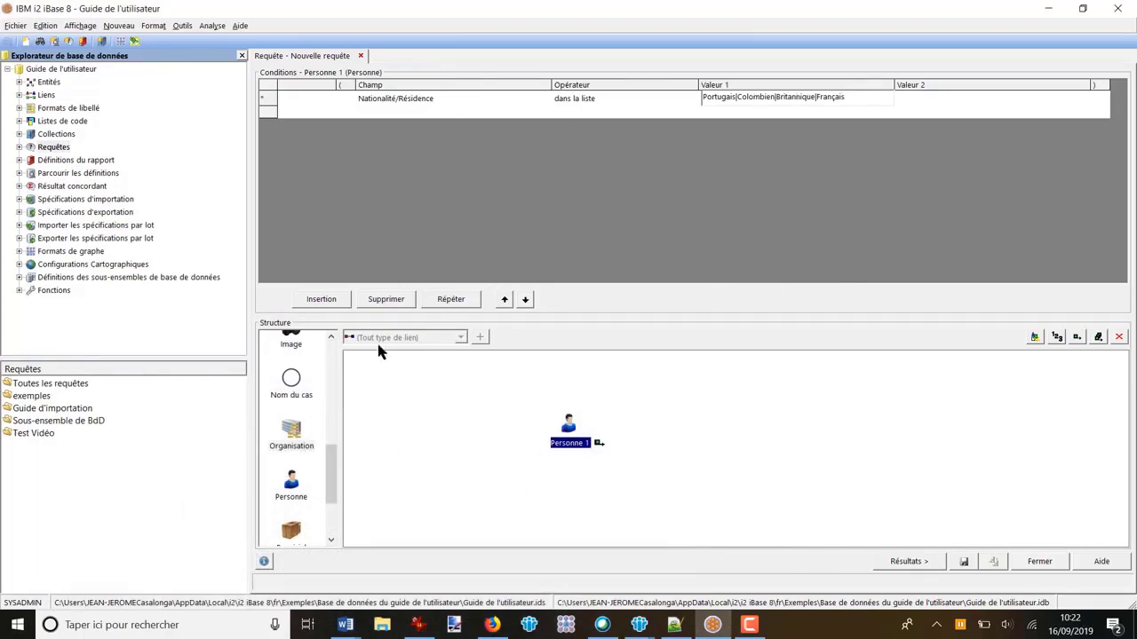
Step: Add a second Personne linked to Personne 1 and a Vehicule linked to Personne 2, both with any link type
{"action": "left_click_drag", "start_coordinate": [289, 482], "coordinate": [685, 431]}
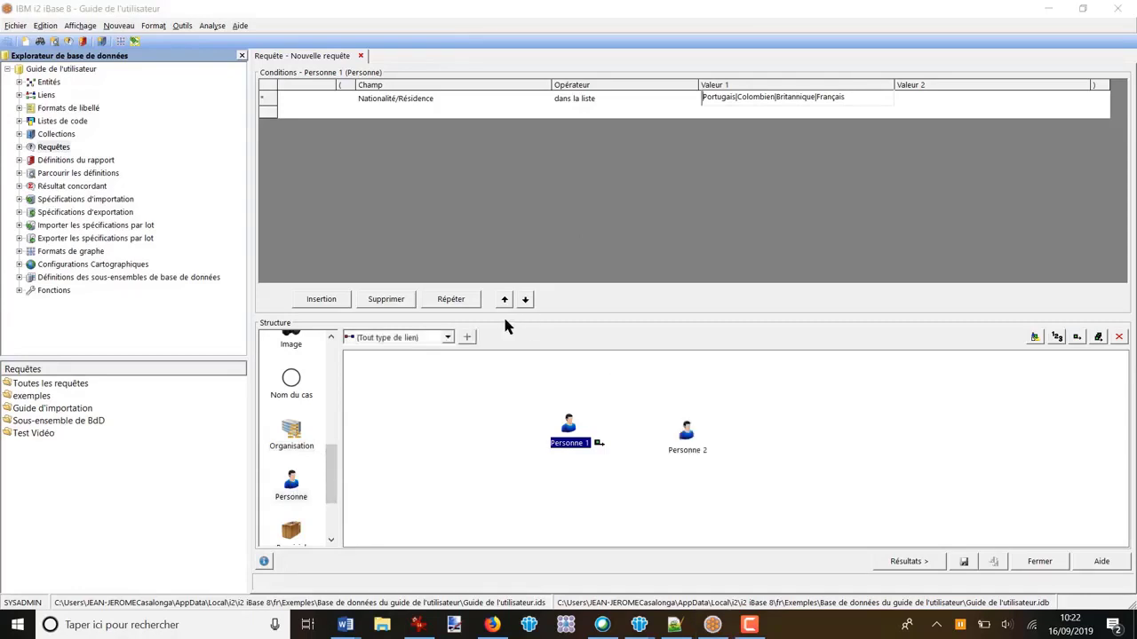
{"action": "left_click_drag", "start_coordinate": [569, 424], "coordinate": [703, 423]}
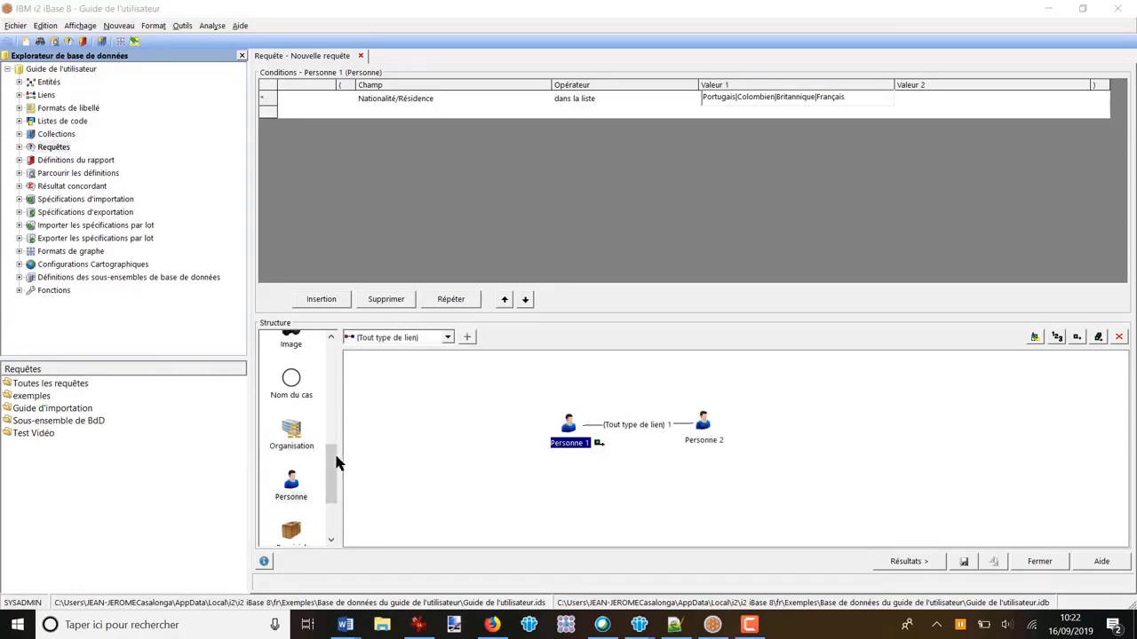
{"action": "left_click_drag", "start_coordinate": [337, 462], "coordinate": [333, 506]}
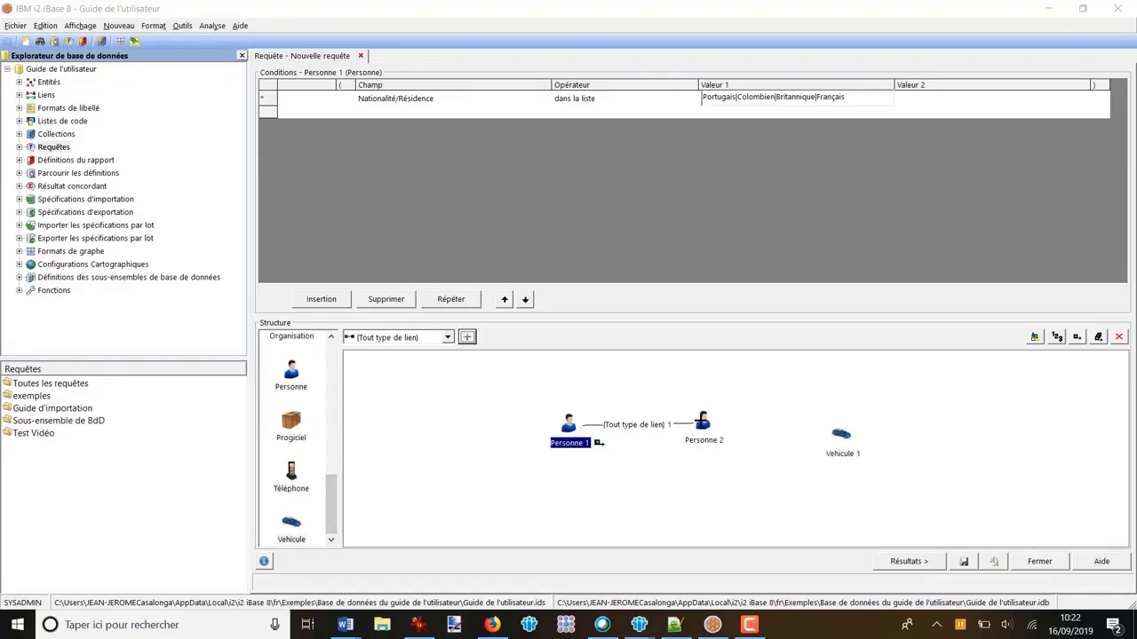
{"action": "left_click_drag", "start_coordinate": [702, 422], "coordinate": [844, 435]}
Step: Add a condition on Vehicule 1 with the field Couleur, operator "égal à" and value Bleu
{"action": "left_click", "coordinate": [843, 436]}
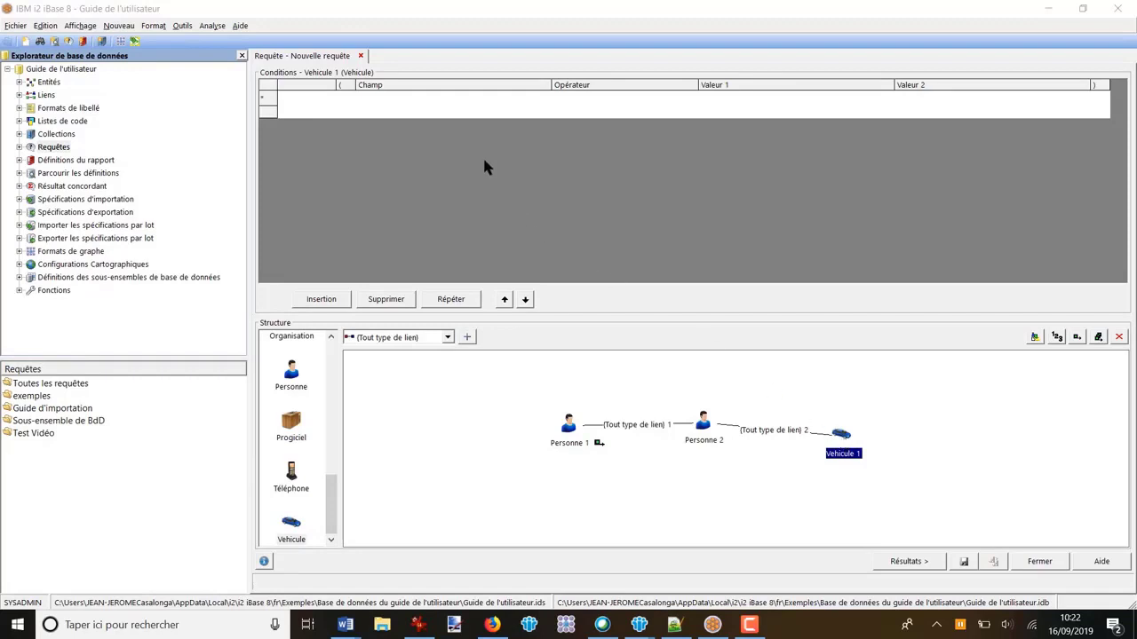
{"action": "left_click", "coordinate": [422, 104]}
{"action": "left_click", "coordinate": [542, 98]}
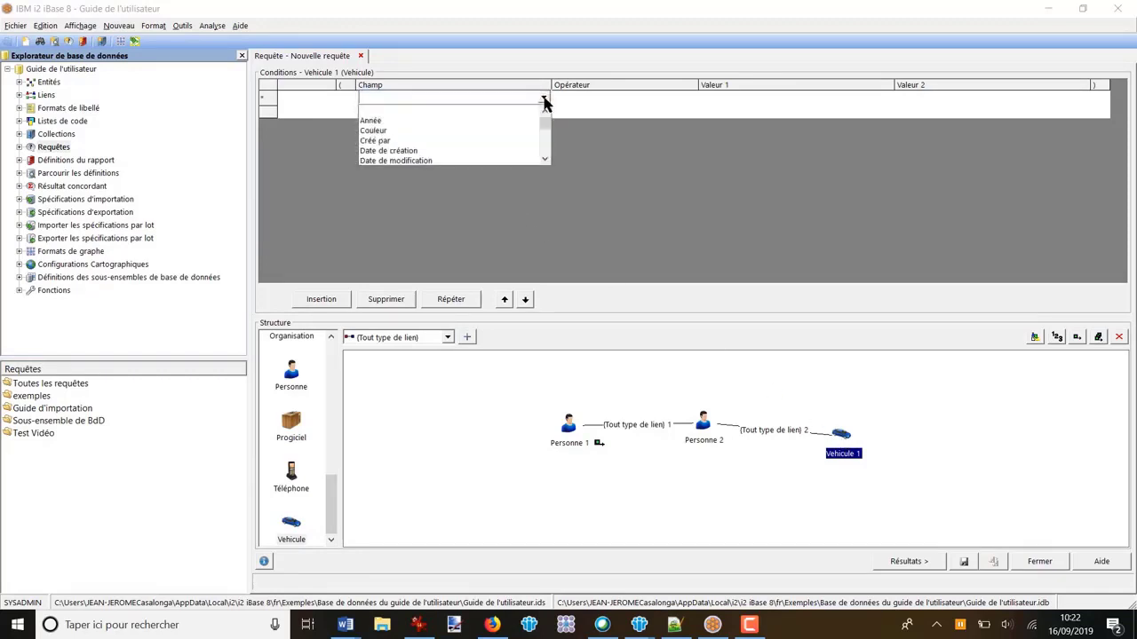
{"action": "left_click", "coordinate": [388, 131]}
{"action": "left_click", "coordinate": [631, 104]}
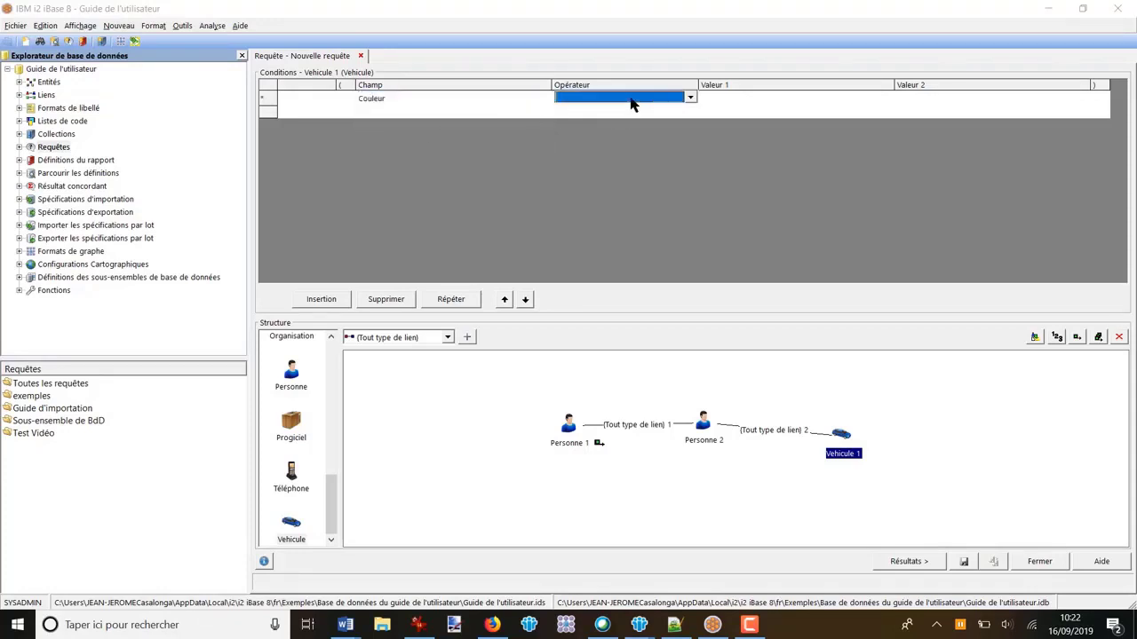
{"action": "left_click", "coordinate": [631, 103]}
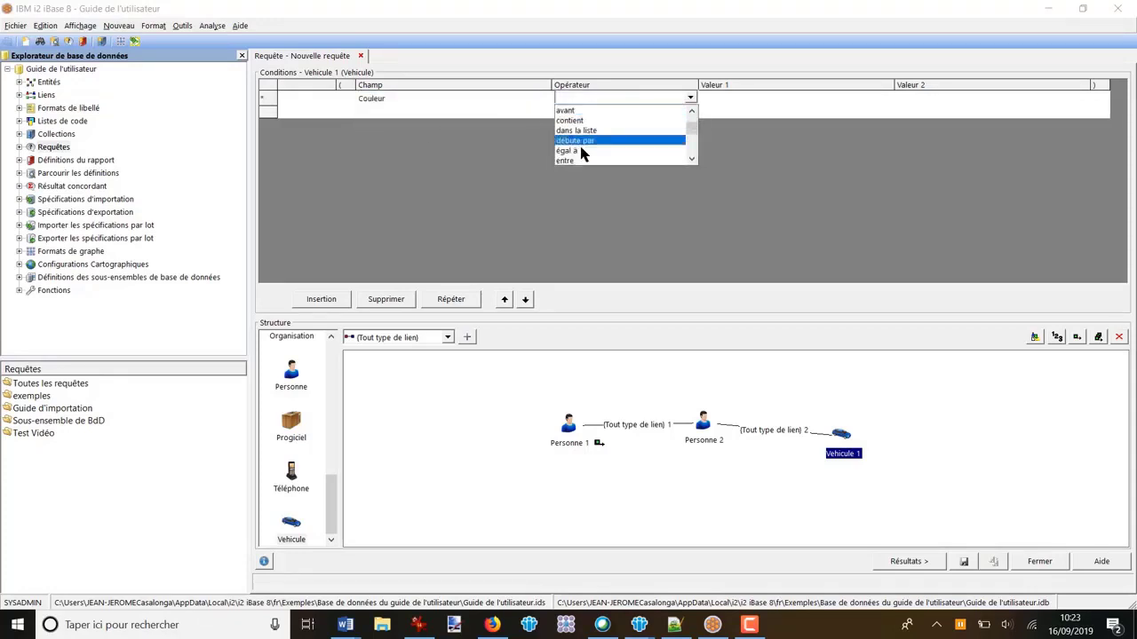
{"action": "left_click", "coordinate": [581, 151]}
{"action": "left_click", "coordinate": [781, 98]}
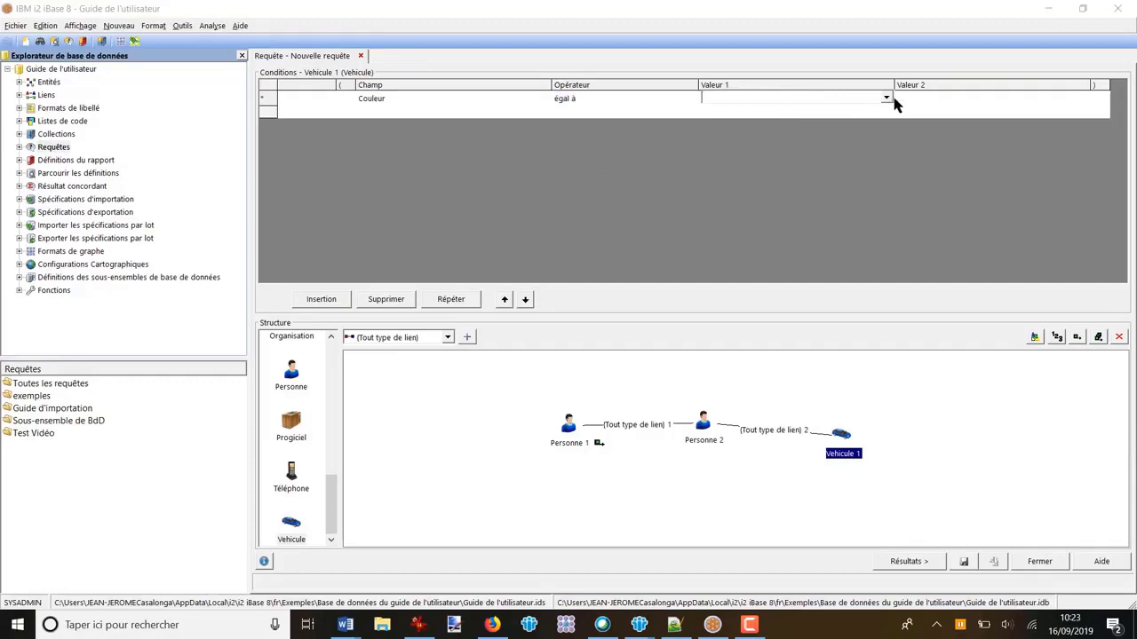
{"action": "left_click", "coordinate": [885, 98]}
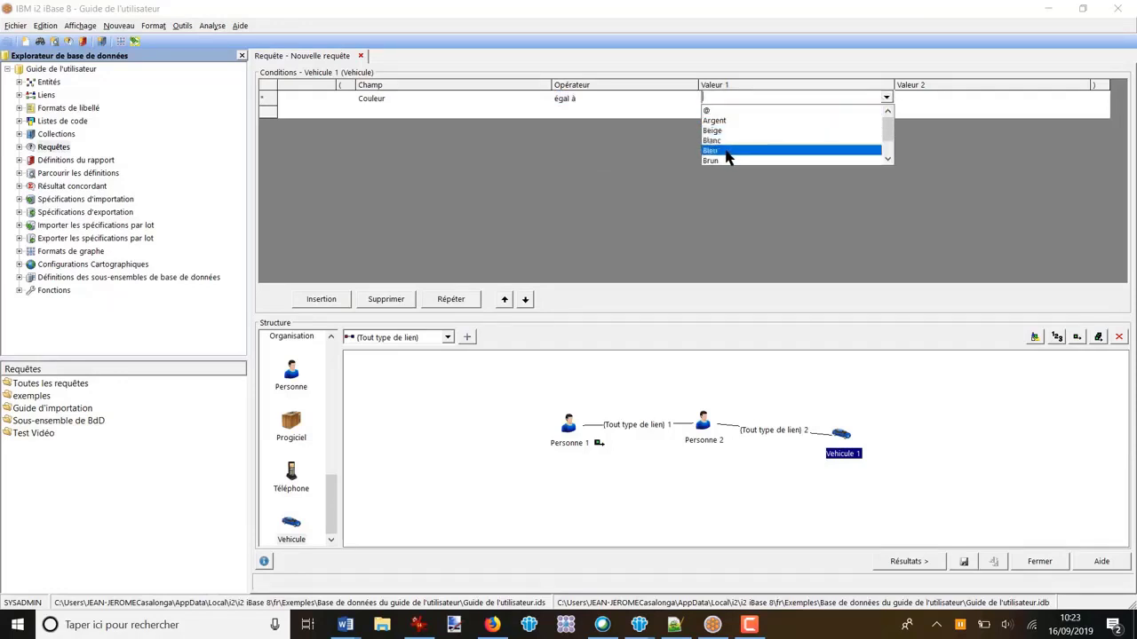
{"action": "left_click", "coordinate": [728, 151]}
{"action": "left_click", "coordinate": [928, 400]}
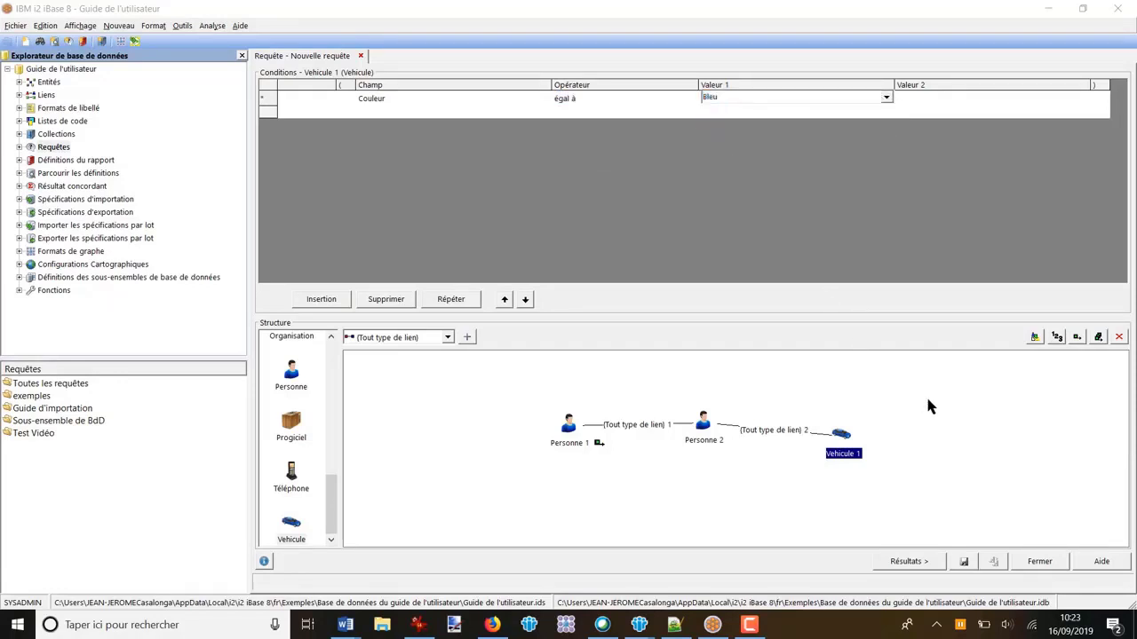
Step: Include every entity and link of the structure in the query output and show the results
{"action": "left_click", "coordinate": [1098, 338]}
{"action": "left_click", "coordinate": [909, 561]}
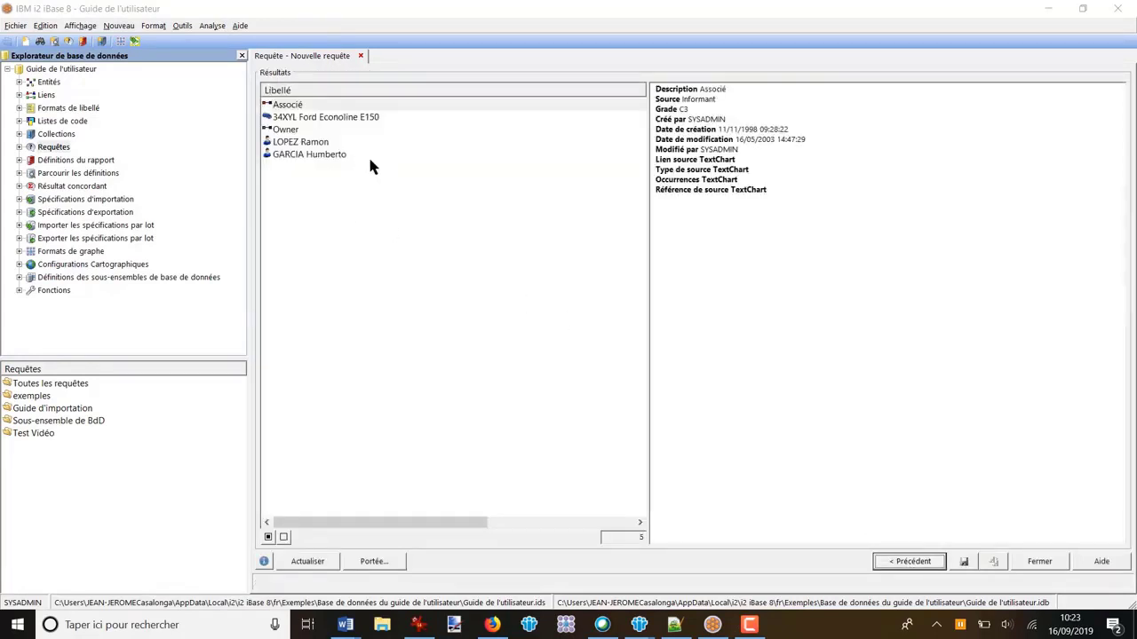
Step: Examine the details of both persons in the results, comparing them with the query structure
{"action": "left_click", "coordinate": [300, 146]}
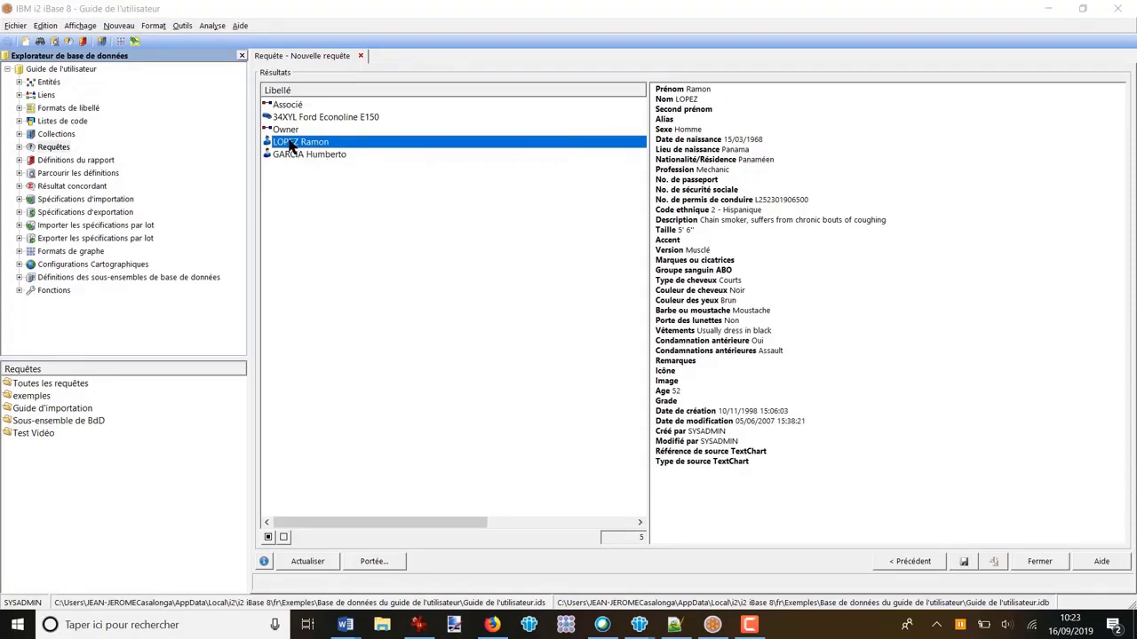
{"action": "left_click", "coordinate": [916, 566]}
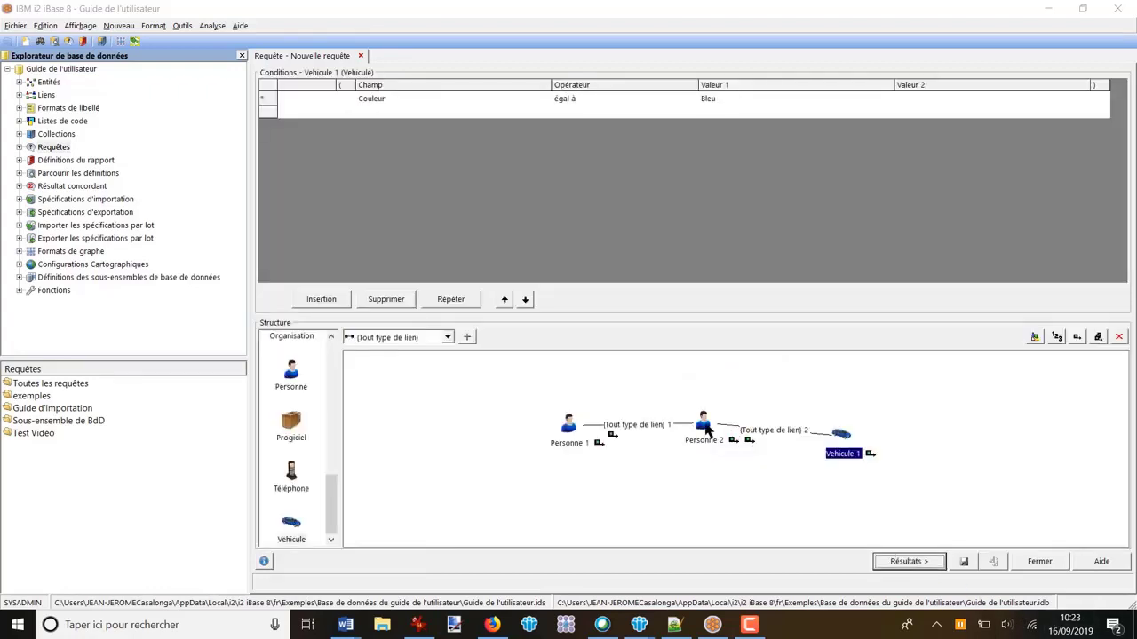
{"action": "left_click", "coordinate": [904, 559]}
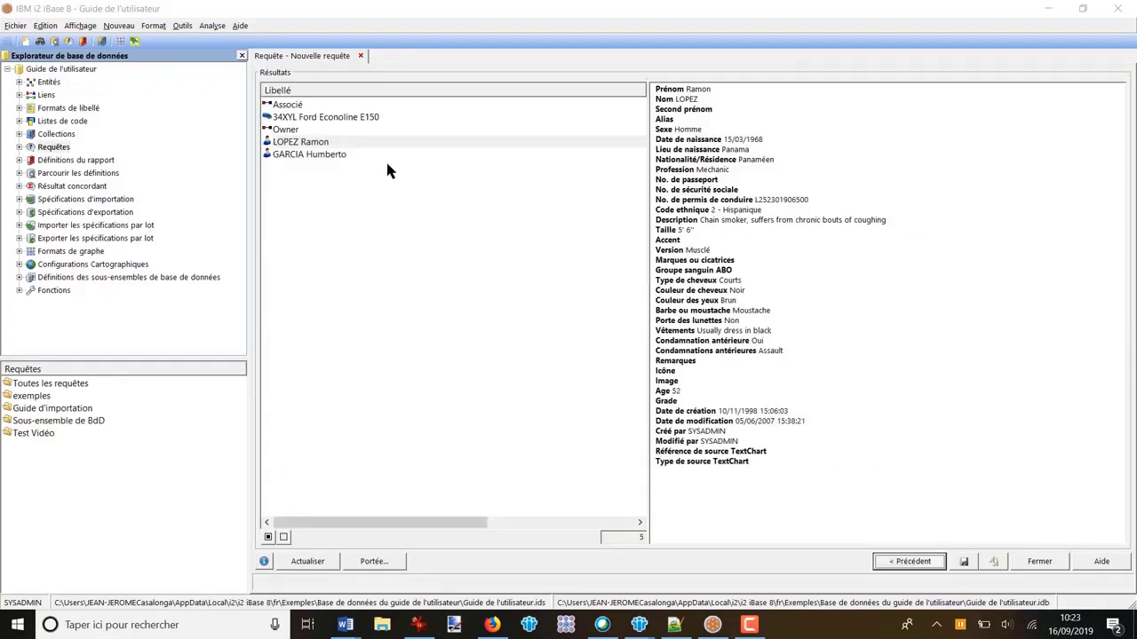
{"action": "left_click", "coordinate": [314, 157]}
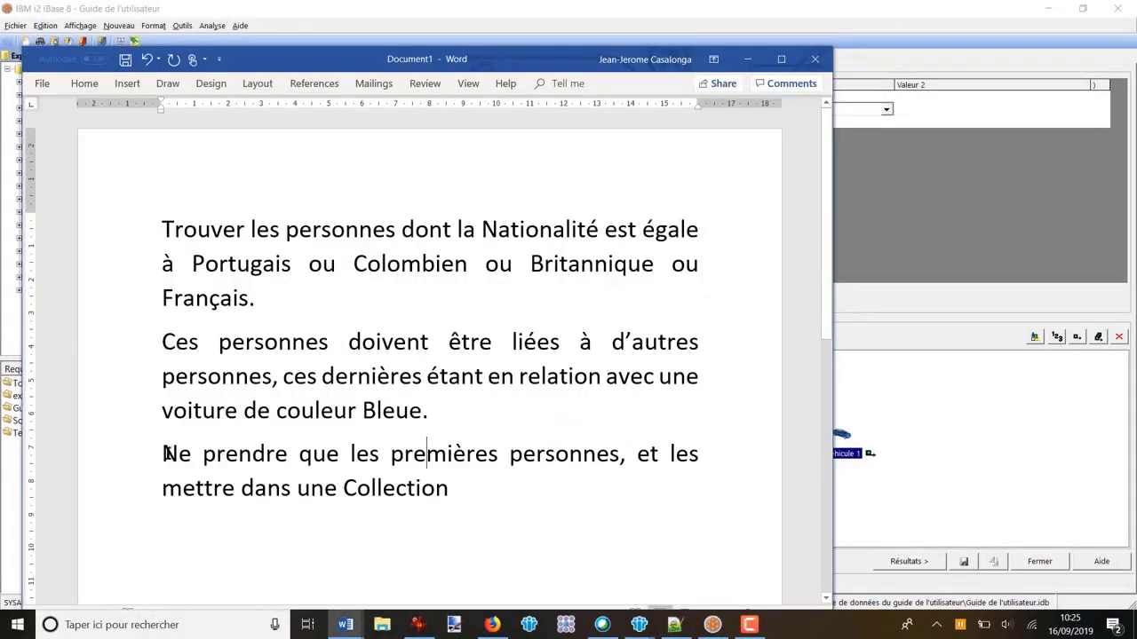
Step: In the Word question, highlight the Collection instruction, the nationality sentence and the two criteria paragraphs, checking the iBase structure in between
{"action": "left_click_drag", "start_coordinate": [162, 453], "coordinate": [464, 495]}
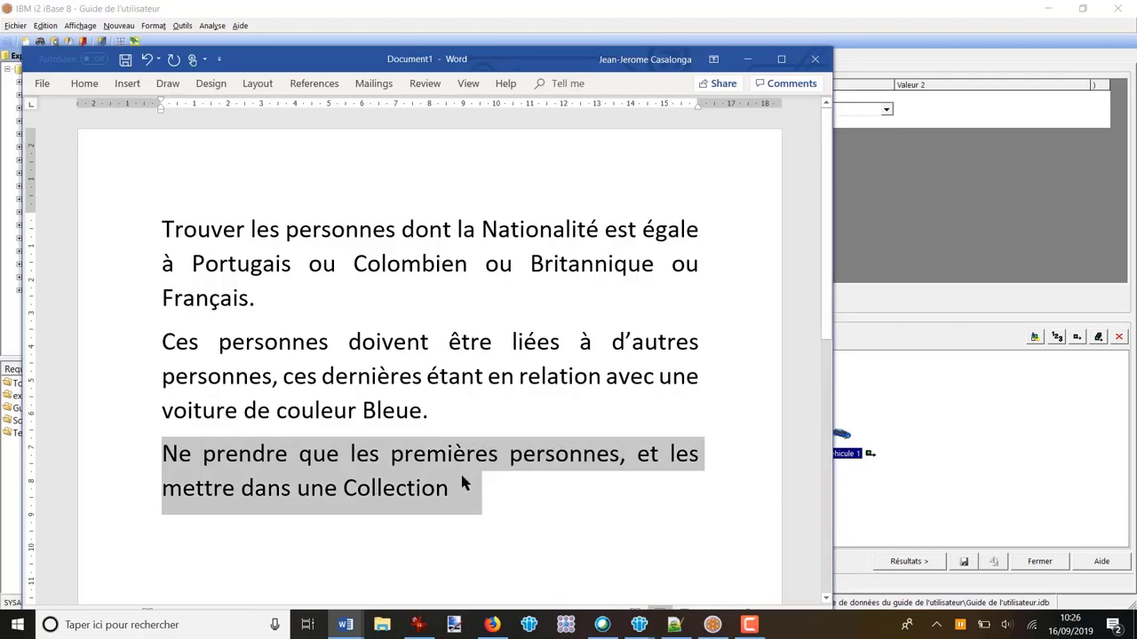
{"action": "left_click_drag", "start_coordinate": [158, 230], "coordinate": [263, 296]}
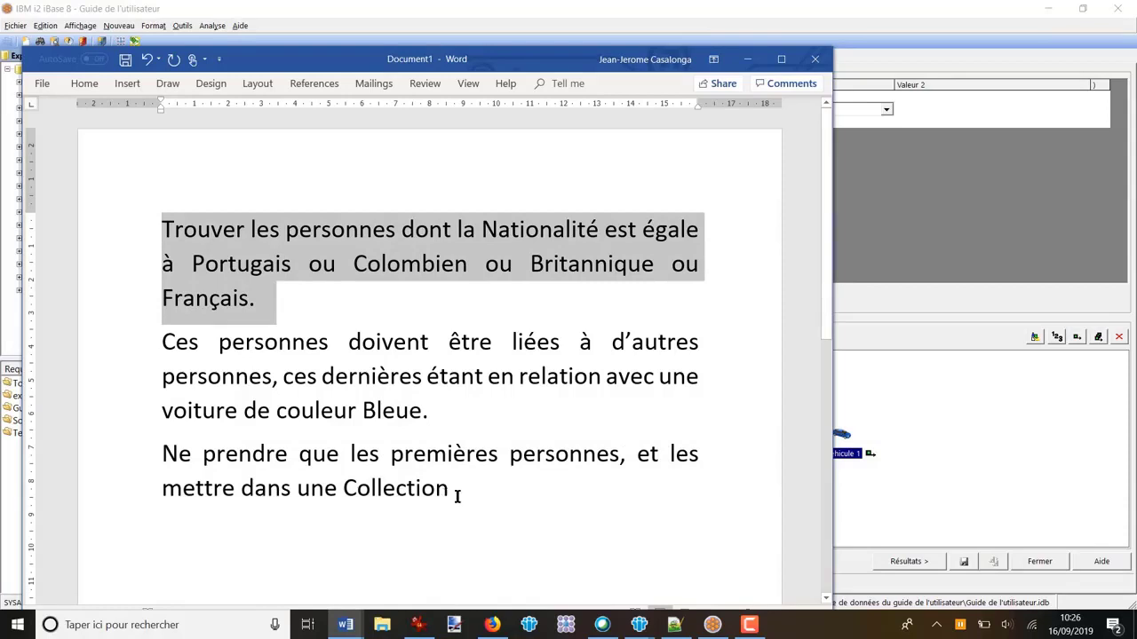
{"action": "left_click", "coordinate": [954, 432]}
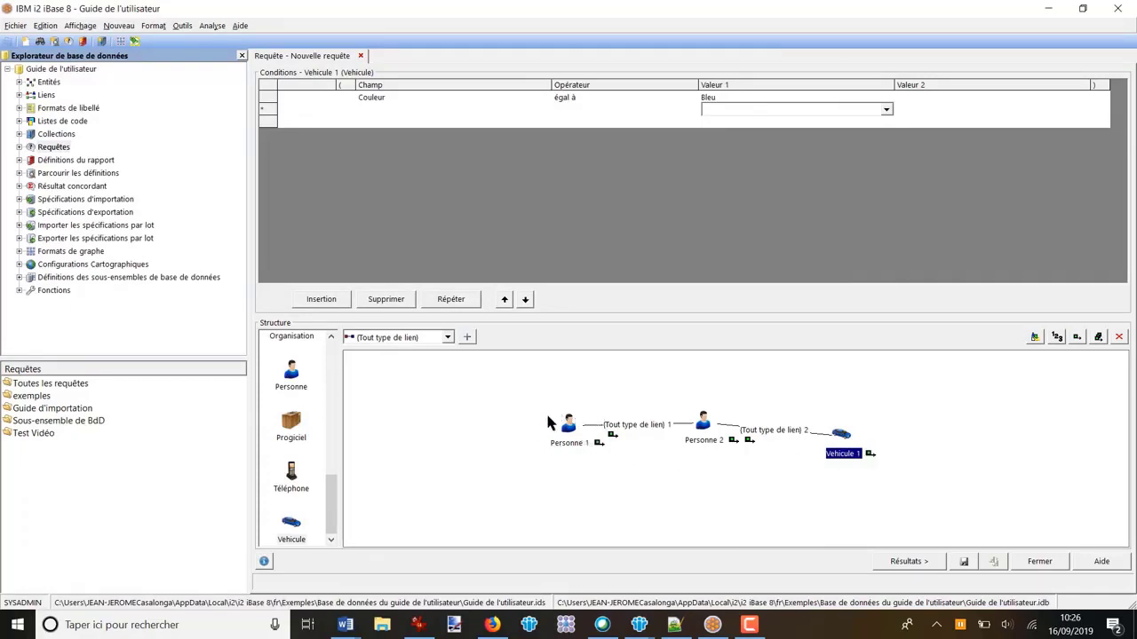
{"action": "key", "text": "alt+Tab"}
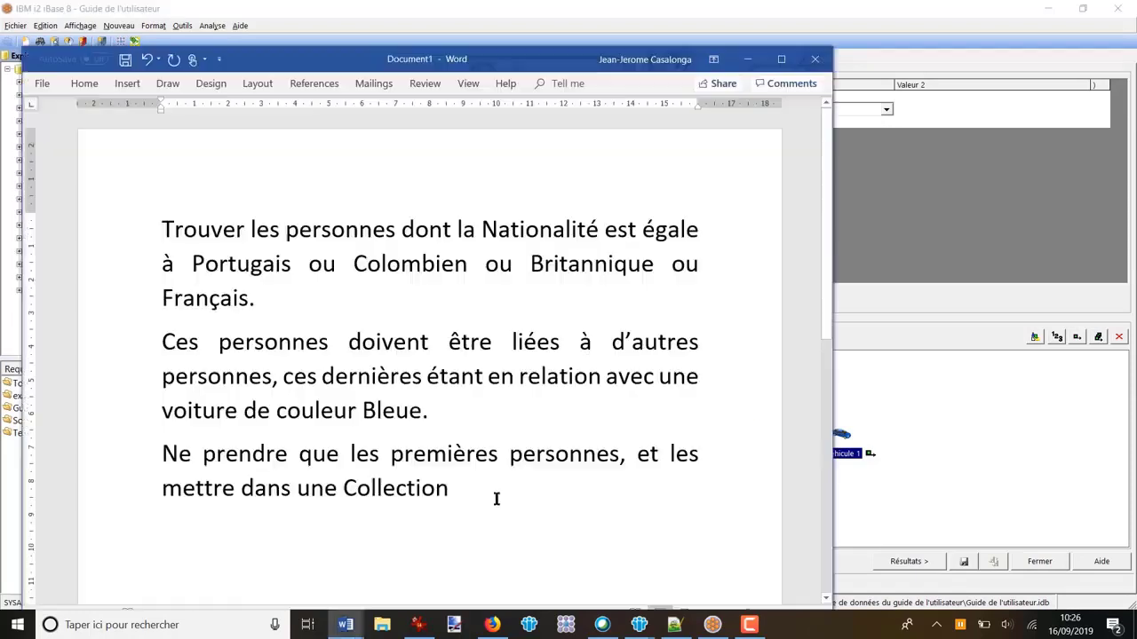
{"action": "left_click_drag", "start_coordinate": [142, 227], "coordinate": [472, 414]}
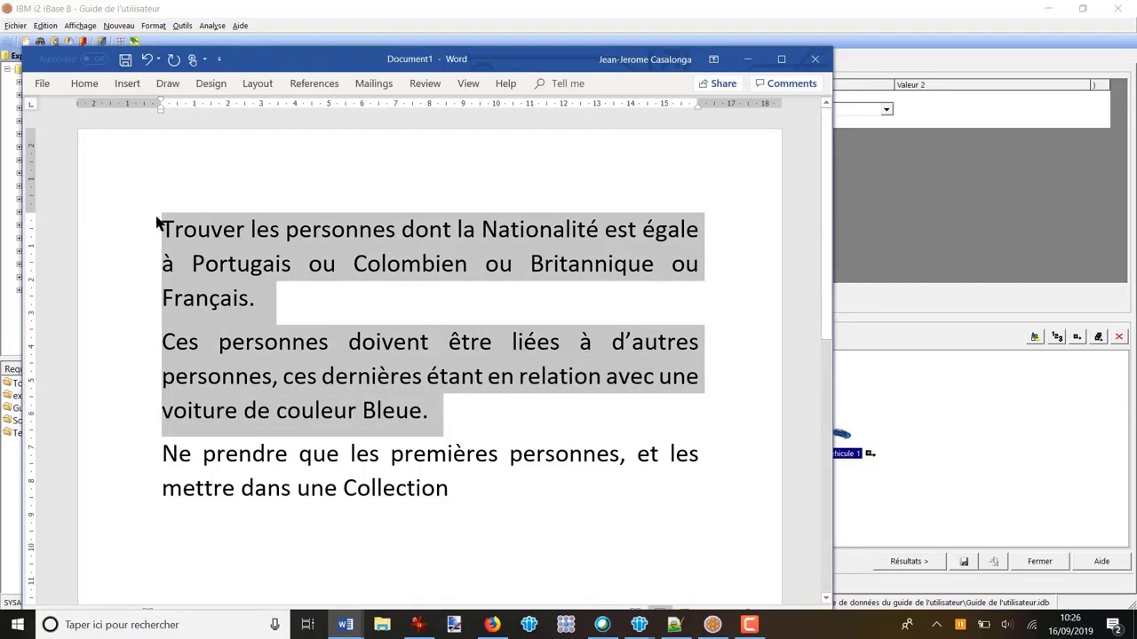
Step: Back in iBase, restrict the query output to Personne 1 only, excluding all other entities and links, and show the results
{"action": "left_click_drag", "start_coordinate": [144, 233], "coordinate": [144, 300]}
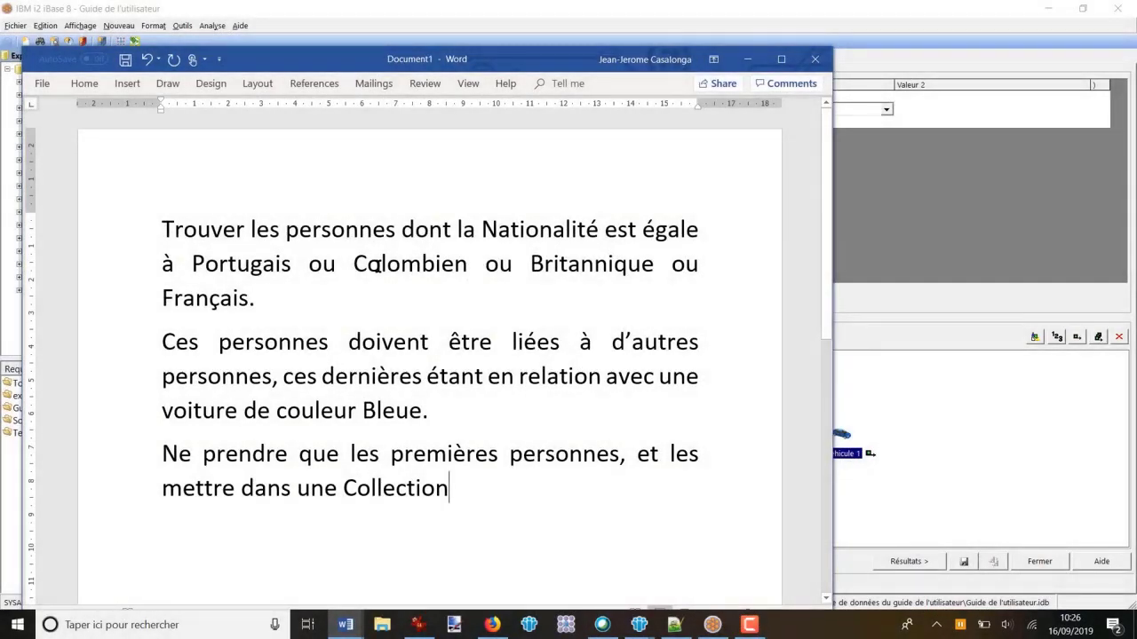
{"action": "left_click", "coordinate": [937, 406]}
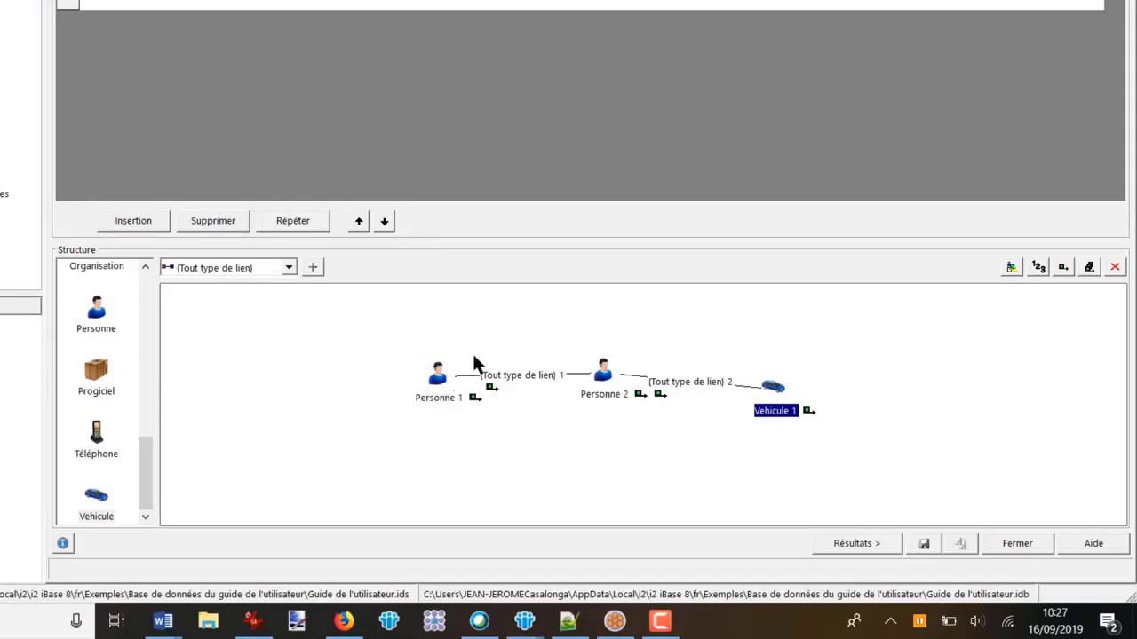
{"action": "left_click", "coordinate": [1092, 268]}
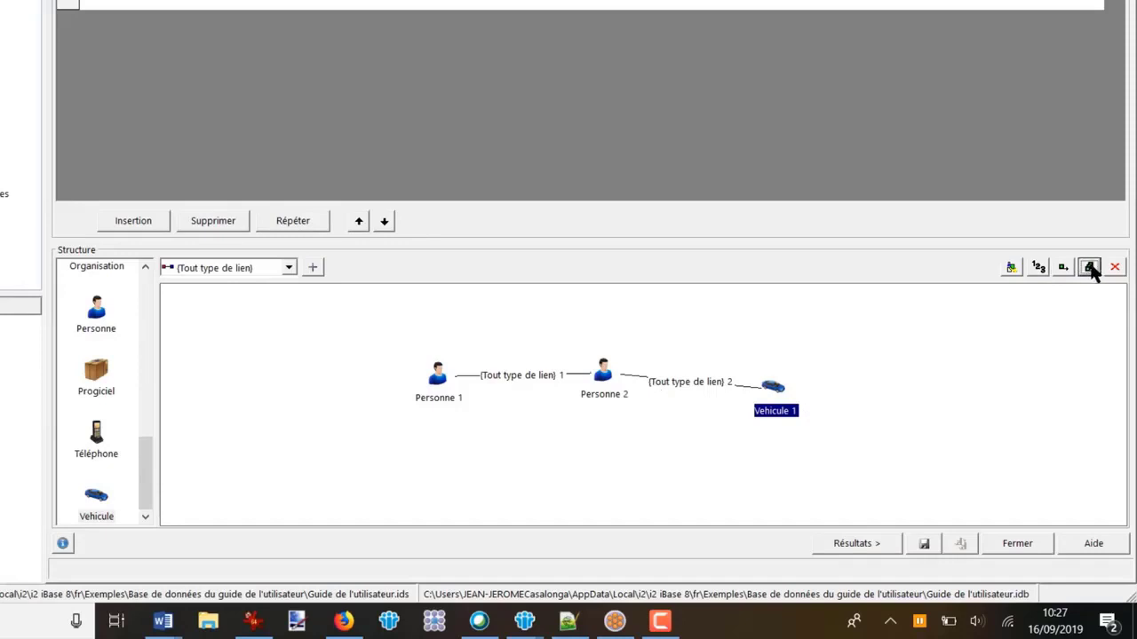
{"action": "left_click", "coordinate": [444, 380]}
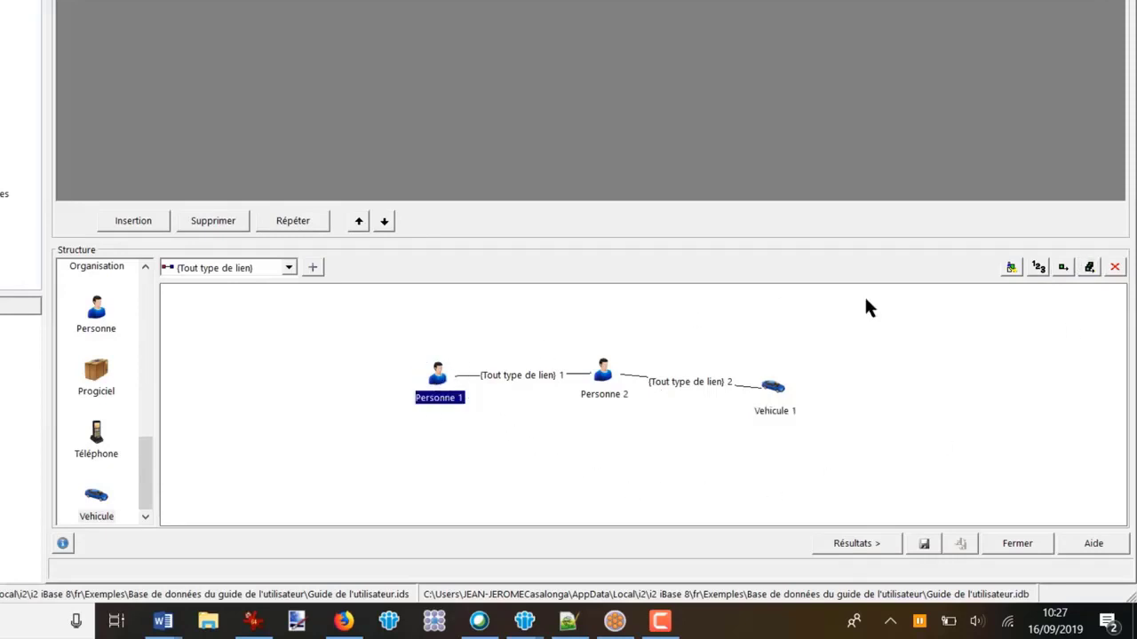
{"action": "left_click", "coordinate": [1063, 264]}
{"action": "left_click", "coordinate": [866, 544]}
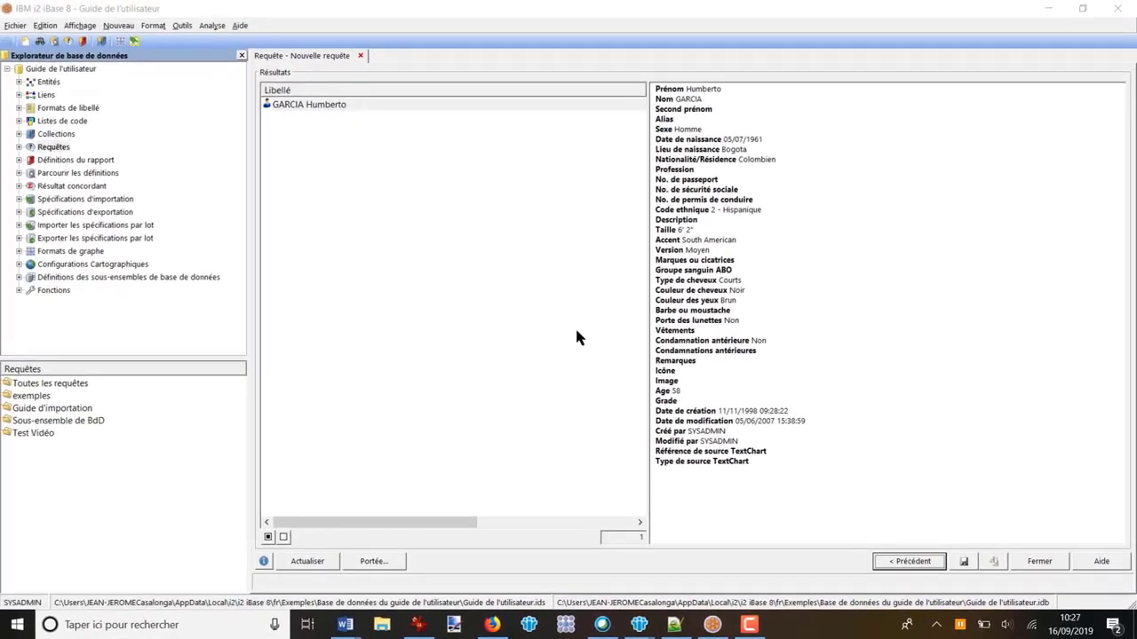
Step: Add the resulting person to a new collection named "Collection TEST Video Requetes", filed under the category exemples
{"action": "right_click", "coordinate": [286, 109]}
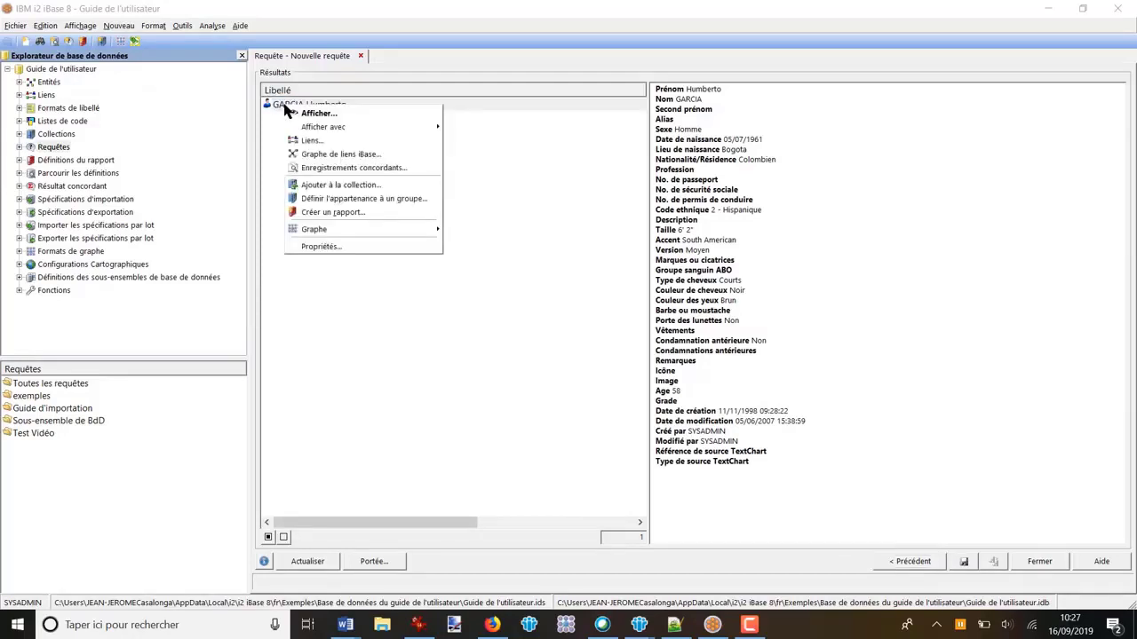
{"action": "left_click", "coordinate": [329, 186]}
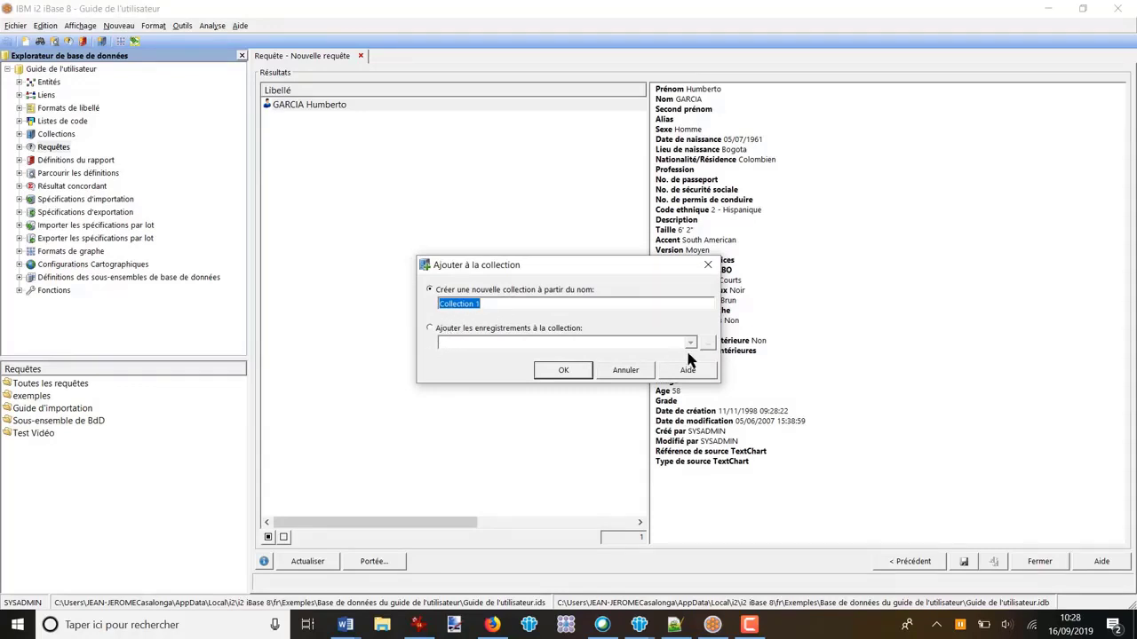
{"action": "left_click", "coordinate": [511, 305]}
{"action": "type", "text": "TEST Video Requetes"}
{"action": "key", "text": "Return"}
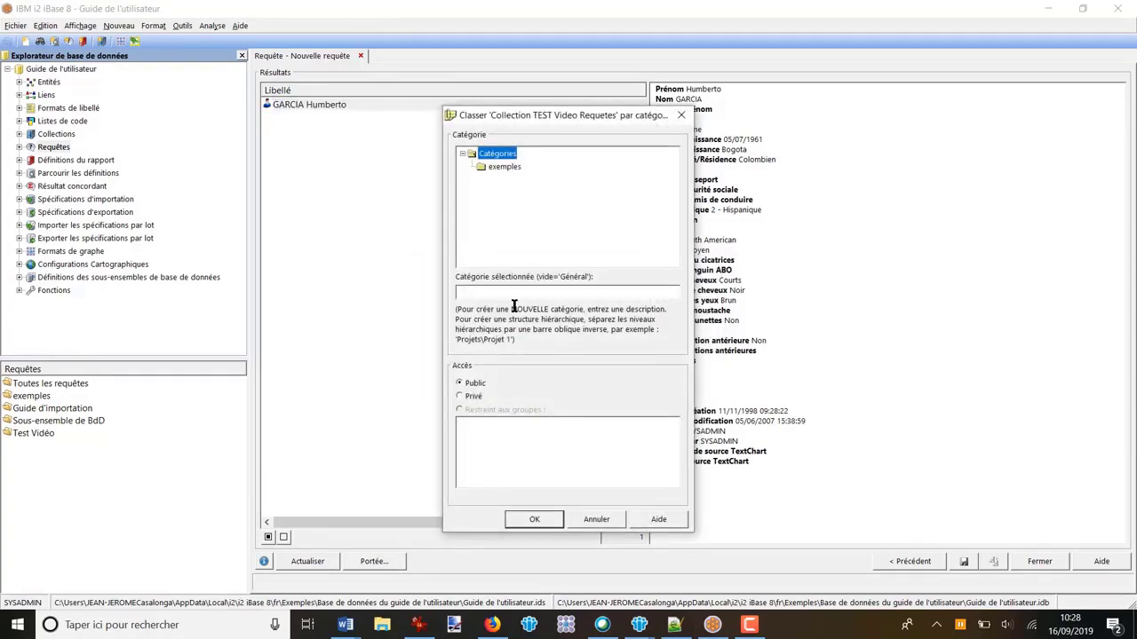
{"action": "left_click", "coordinate": [495, 171]}
{"action": "left_click", "coordinate": [534, 513]}
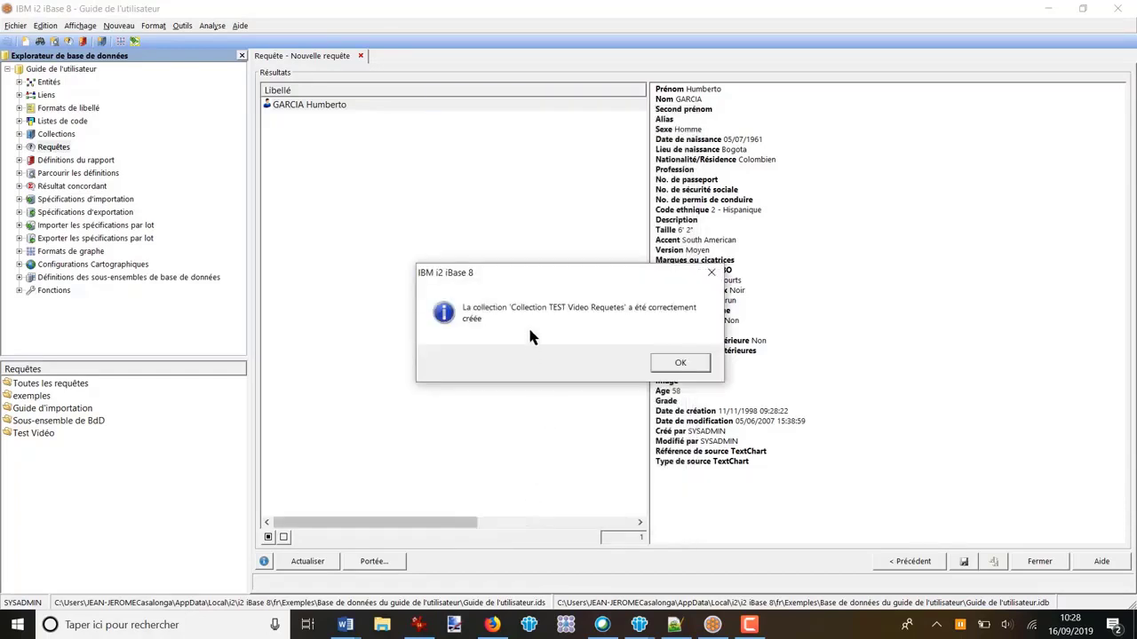
{"action": "left_click", "coordinate": [695, 363]}
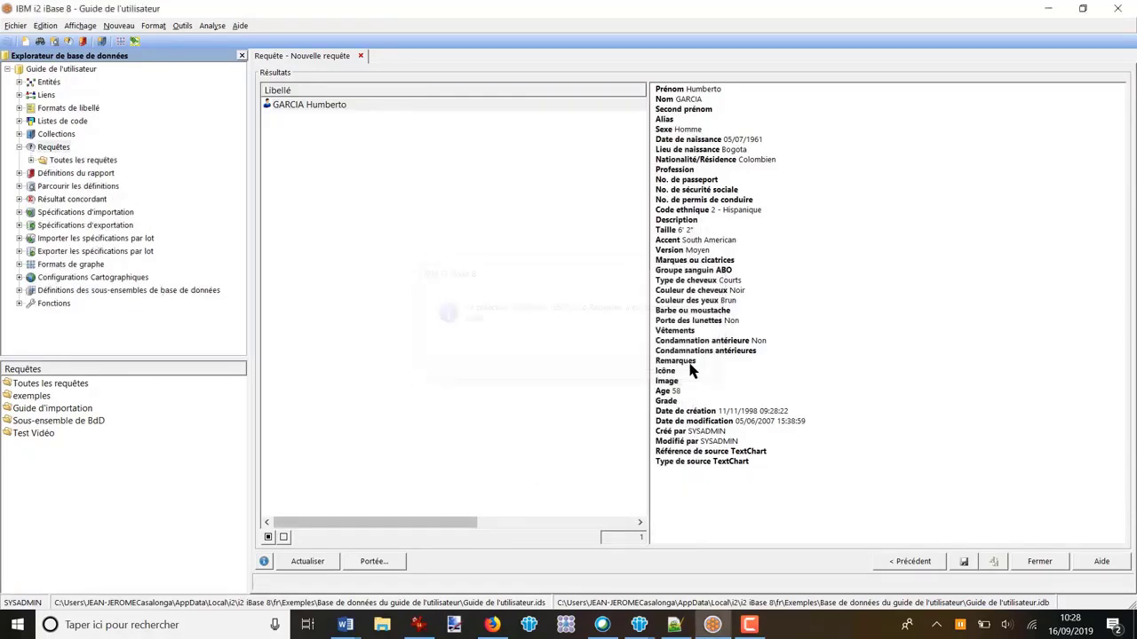
Step: Return to the query definition and delete the whole existing structure to start a new query
{"action": "left_click", "coordinate": [909, 560]}
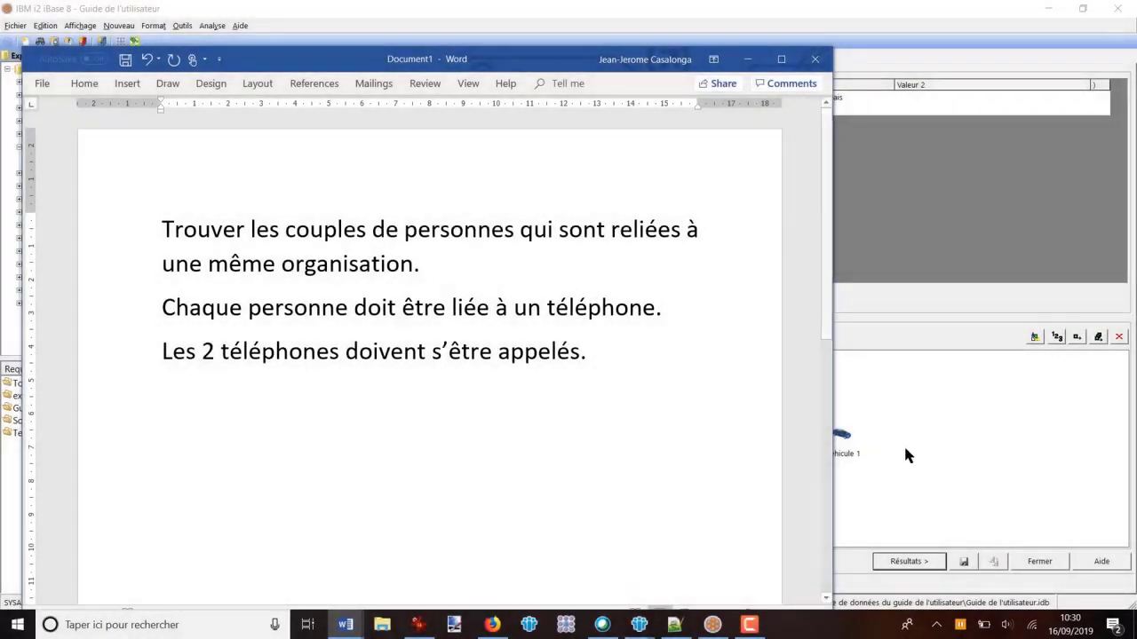
{"action": "left_click", "coordinate": [971, 461]}
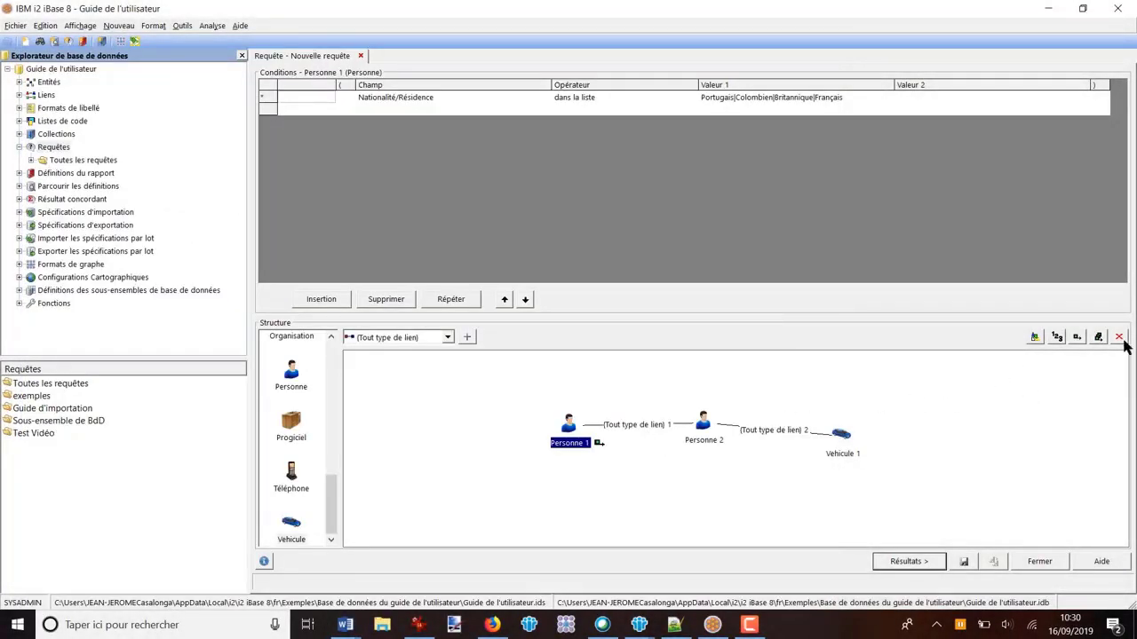
{"action": "left_click", "coordinate": [1119, 338]}
{"action": "left_click", "coordinate": [1119, 338]}
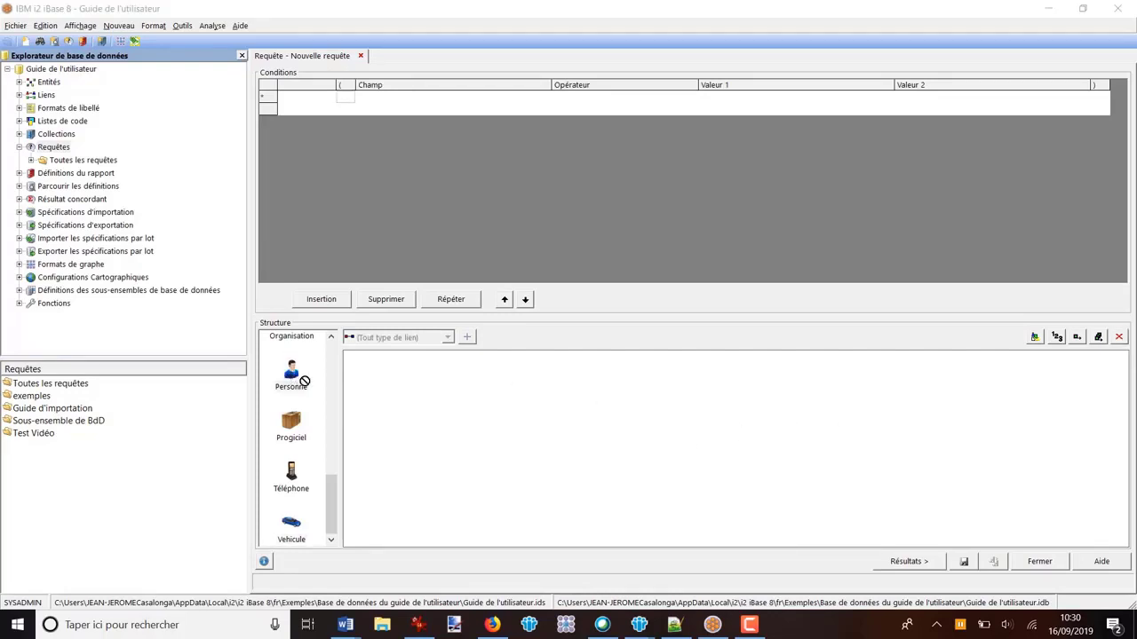
Step: Place two Personne entities and an Organisation in the structure, and link each person to the organisation with any link type
{"action": "left_click_drag", "start_coordinate": [300, 379], "coordinate": [479, 455]}
{"action": "left_click_drag", "start_coordinate": [292, 375], "coordinate": [687, 462]}
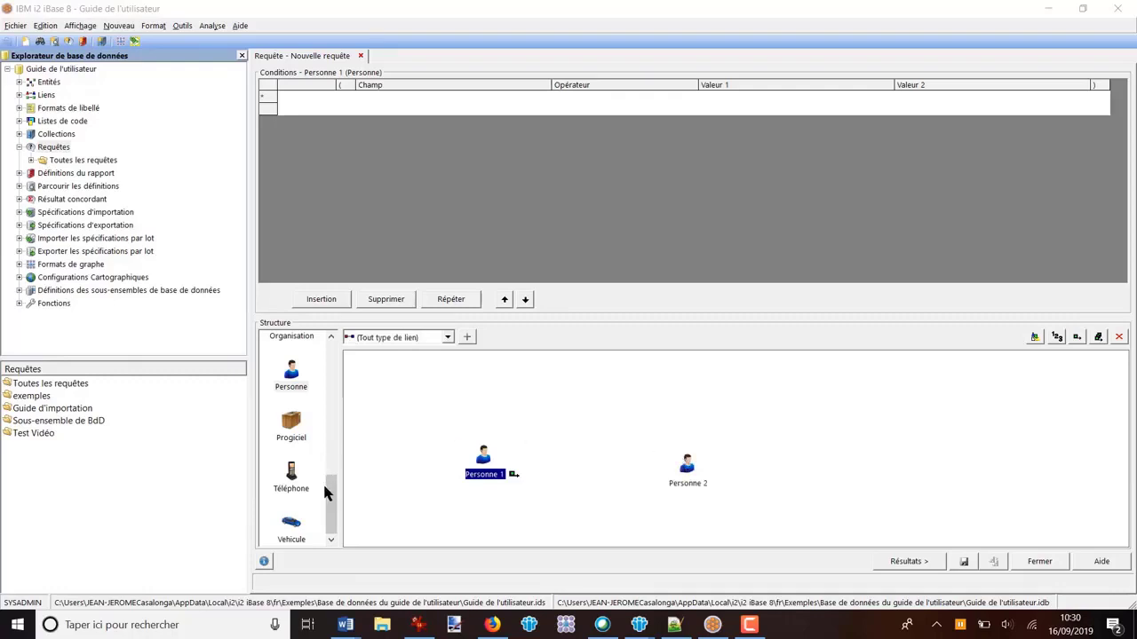
{"action": "left_click_drag", "start_coordinate": [329, 504], "coordinate": [340, 477]}
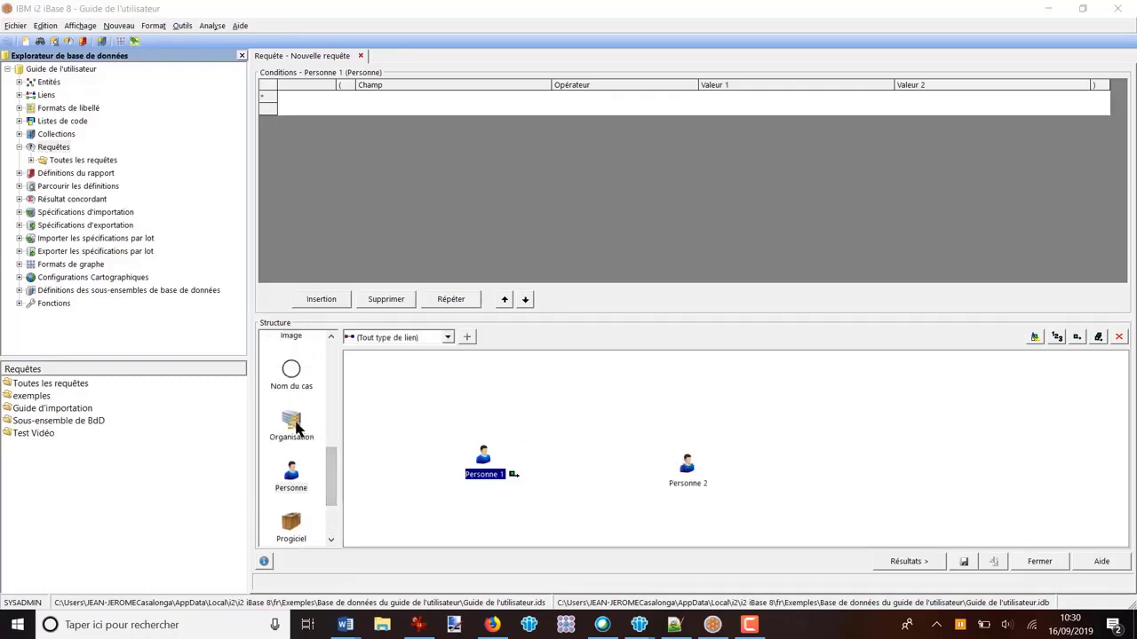
{"action": "left_click_drag", "start_coordinate": [299, 427], "coordinate": [568, 395]}
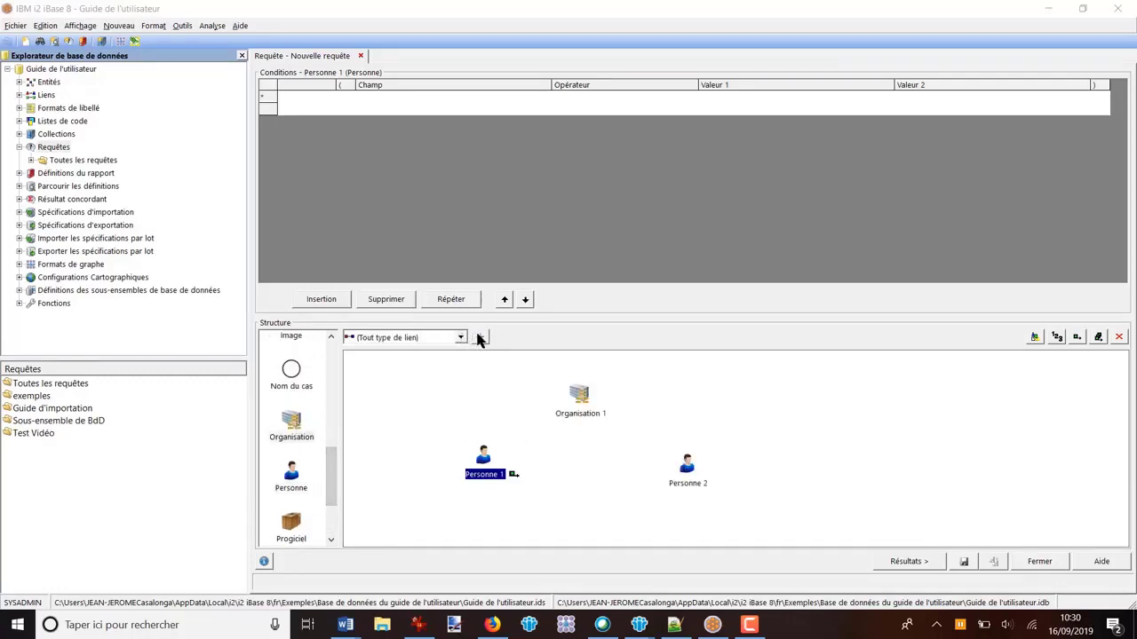
{"action": "left_click", "coordinate": [479, 337]}
{"action": "mouse_move", "coordinate": [483, 456]}
{"action": "left_mouse_down"}
{"action": "mouse_move", "coordinate": [583, 397]}
{"action": "mouse_move", "coordinate": [691, 482]}
{"action": "mouse_move", "coordinate": [729, 433]}
{"action": "mouse_move", "coordinate": [458, 426]}
{"action": "left_mouse_up"}
{"action": "left_click", "coordinate": [480, 337]}
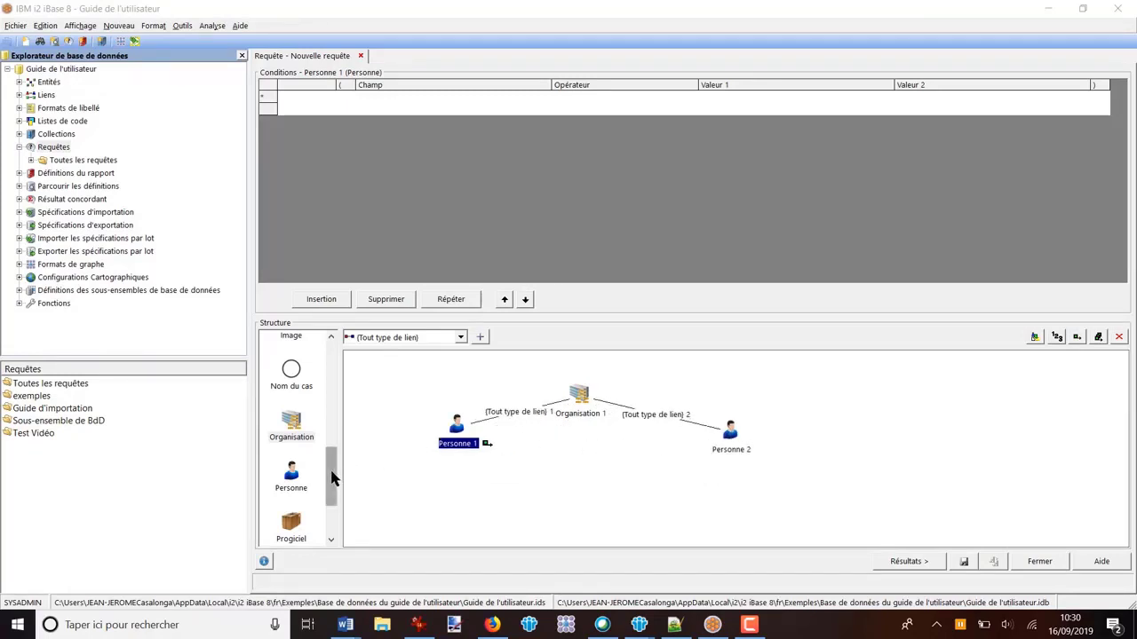
Step: Place a Téléphone entity below each person and link each one to its person with any link type
{"action": "left_click_drag", "start_coordinate": [330, 475], "coordinate": [473, 505]}
{"action": "left_click_drag", "start_coordinate": [302, 478], "coordinate": [728, 499]}
{"action": "left_click", "coordinate": [479, 336]}
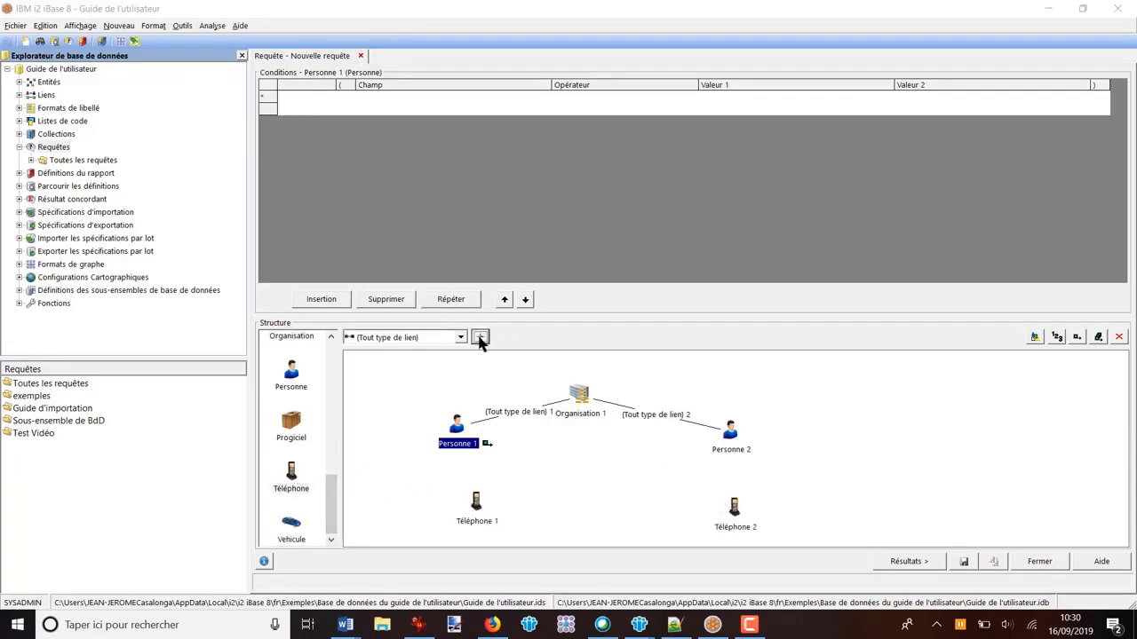
{"action": "left_click_drag", "start_coordinate": [457, 428], "coordinate": [476, 502]}
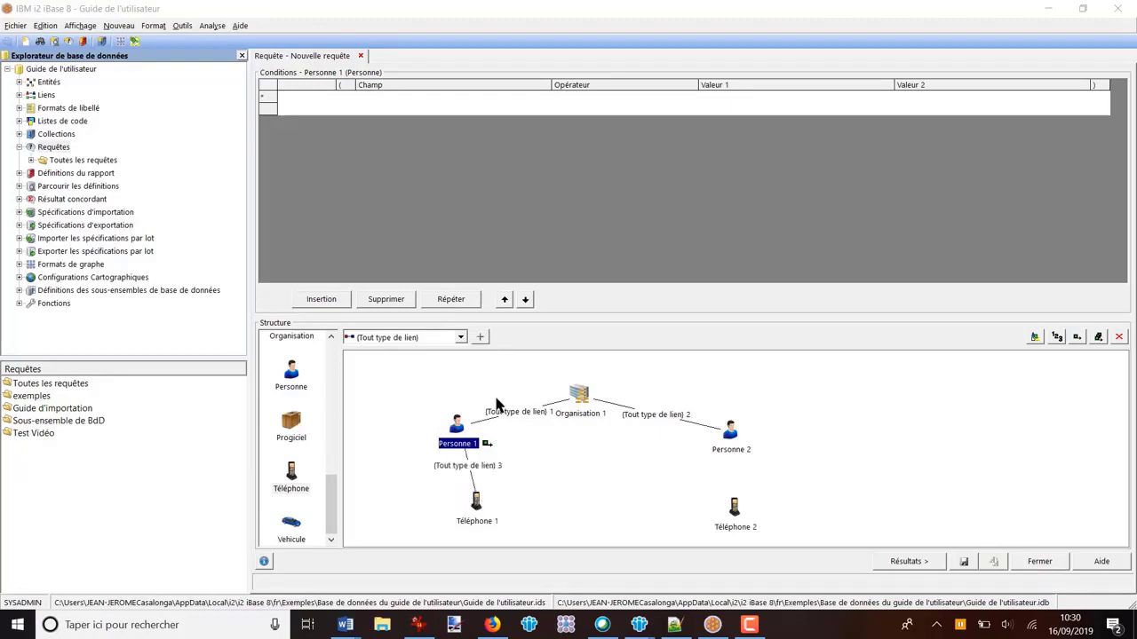
{"action": "left_click", "coordinate": [479, 337]}
{"action": "mouse_move", "coordinate": [730, 431]}
{"action": "left_mouse_down"}
{"action": "mouse_move", "coordinate": [738, 516]}
{"action": "mouse_move", "coordinate": [723, 515]}
{"action": "left_mouse_up"}
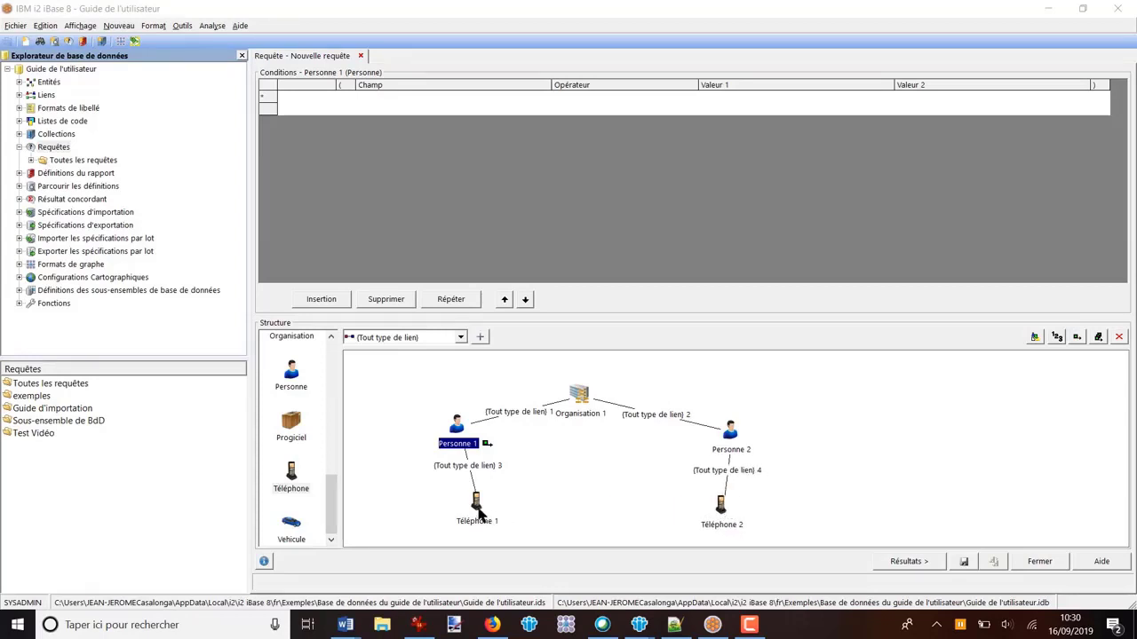
Step: Link Téléphone 1 to Téléphone 2 with the link type "Appel téléphonique"
{"action": "left_click", "coordinate": [464, 343]}
{"action": "left_click", "coordinate": [462, 338]}
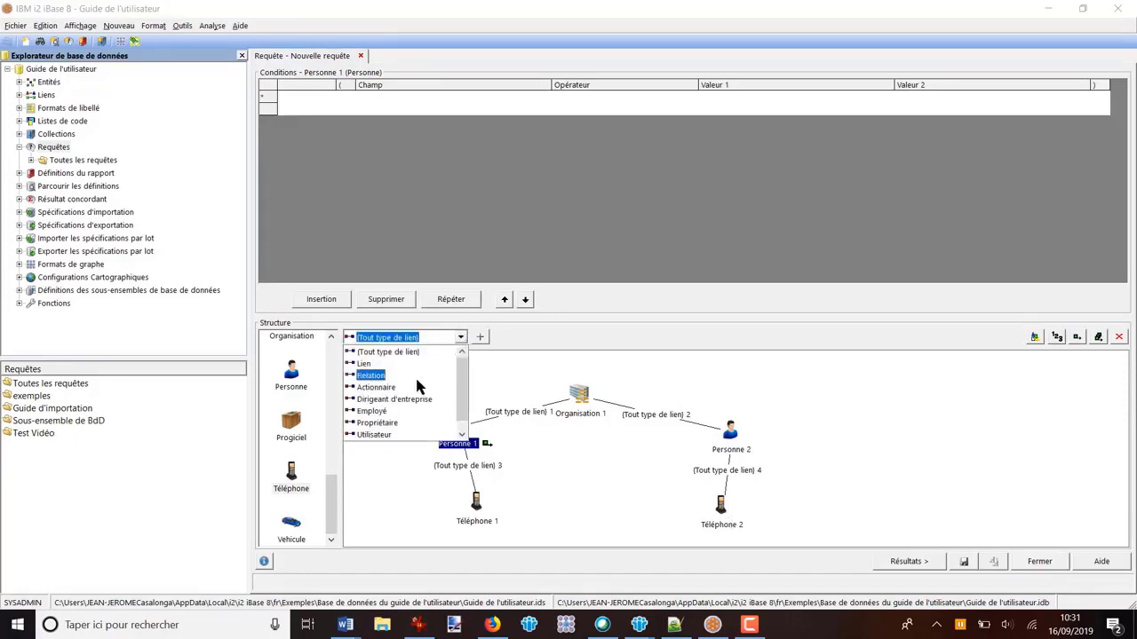
{"action": "left_click_drag", "start_coordinate": [461, 401], "coordinate": [462, 410]}
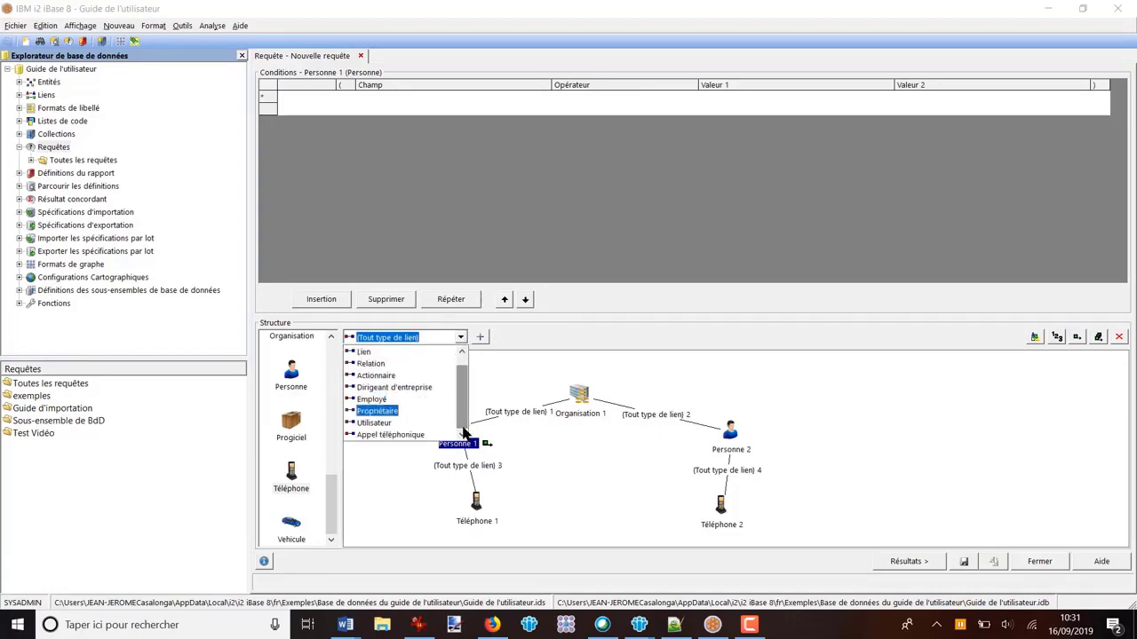
{"action": "left_click", "coordinate": [409, 435]}
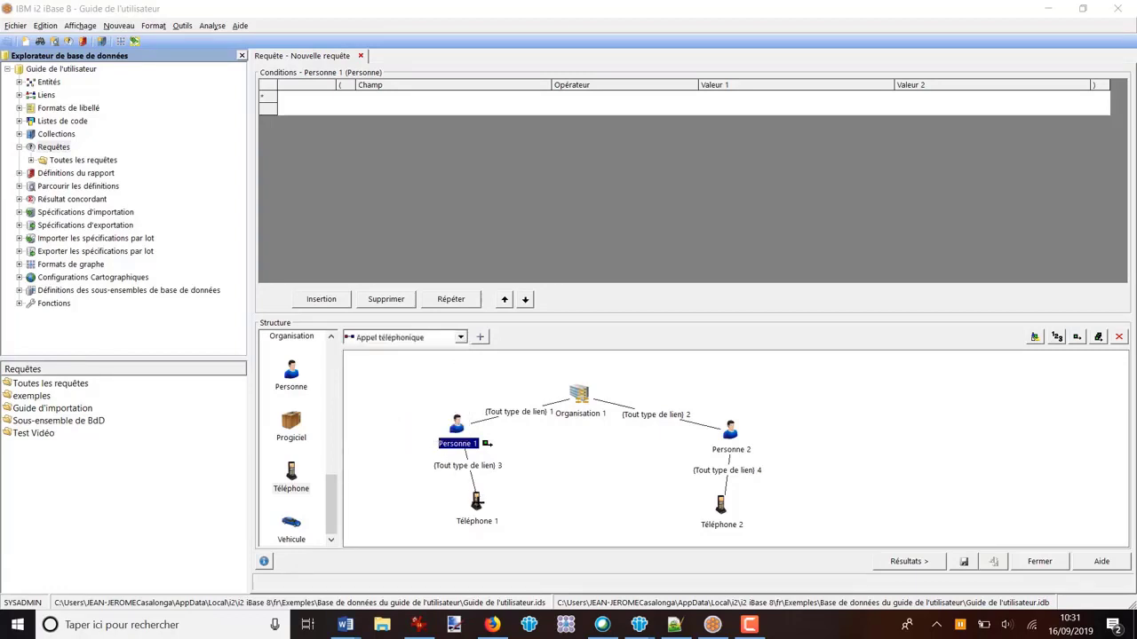
{"action": "left_click_drag", "start_coordinate": [478, 502], "coordinate": [731, 505]}
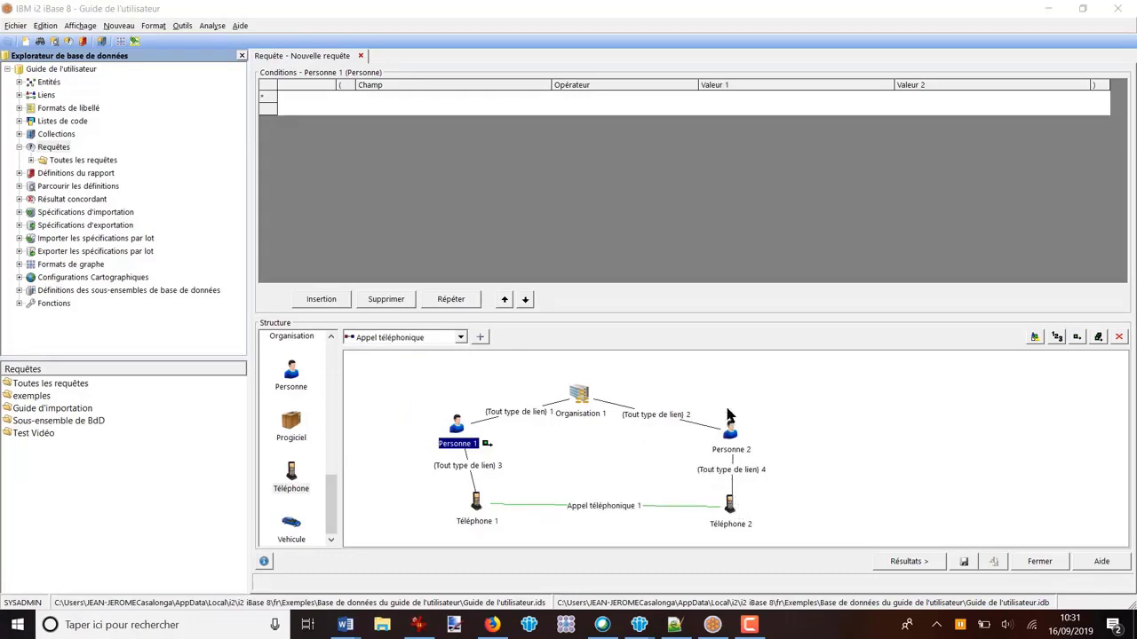
Step: Include every element in the query output except the Appel téléphonique link between the phones, and show the results
{"action": "left_click", "coordinate": [1098, 338]}
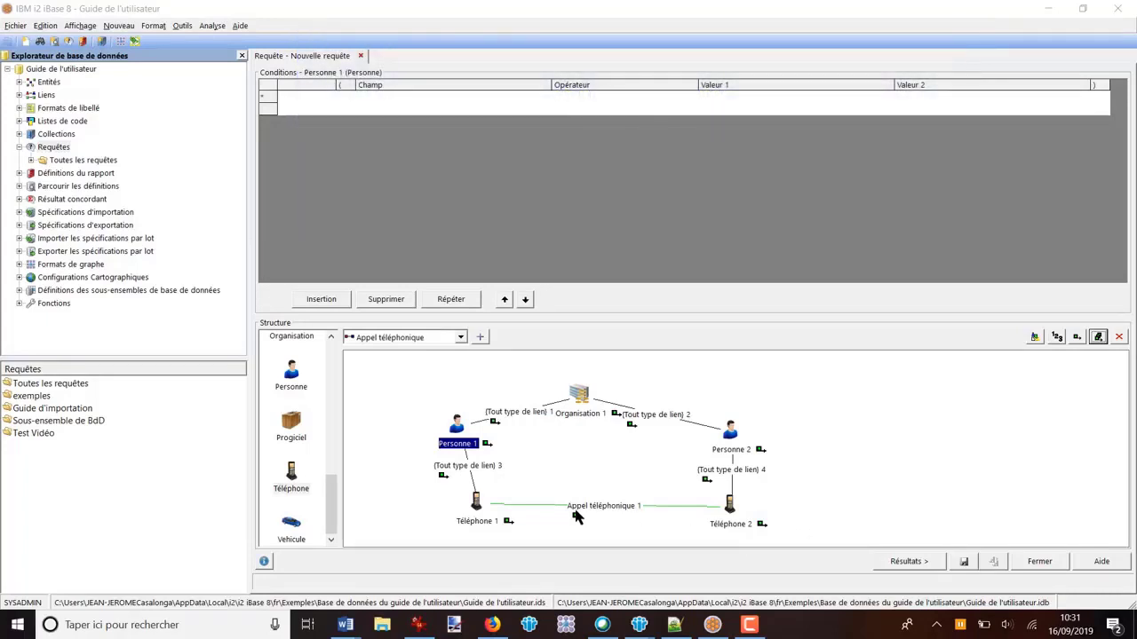
{"action": "left_click", "coordinate": [581, 506]}
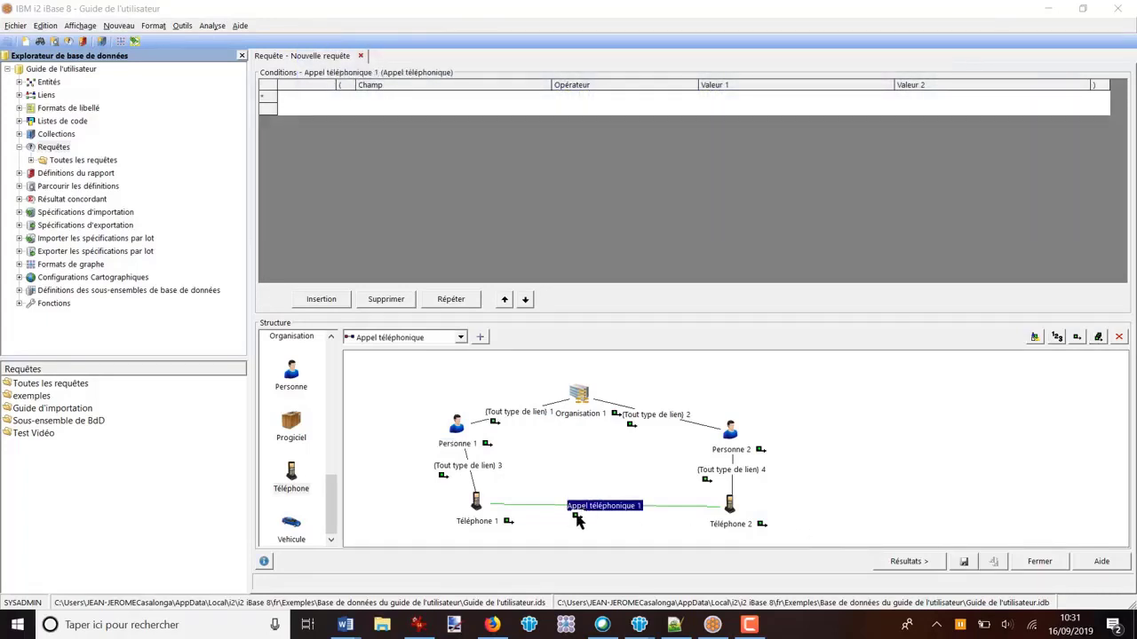
{"action": "left_click", "coordinate": [1077, 337]}
{"action": "left_click", "coordinate": [788, 460]}
{"action": "left_click", "coordinate": [905, 561]}
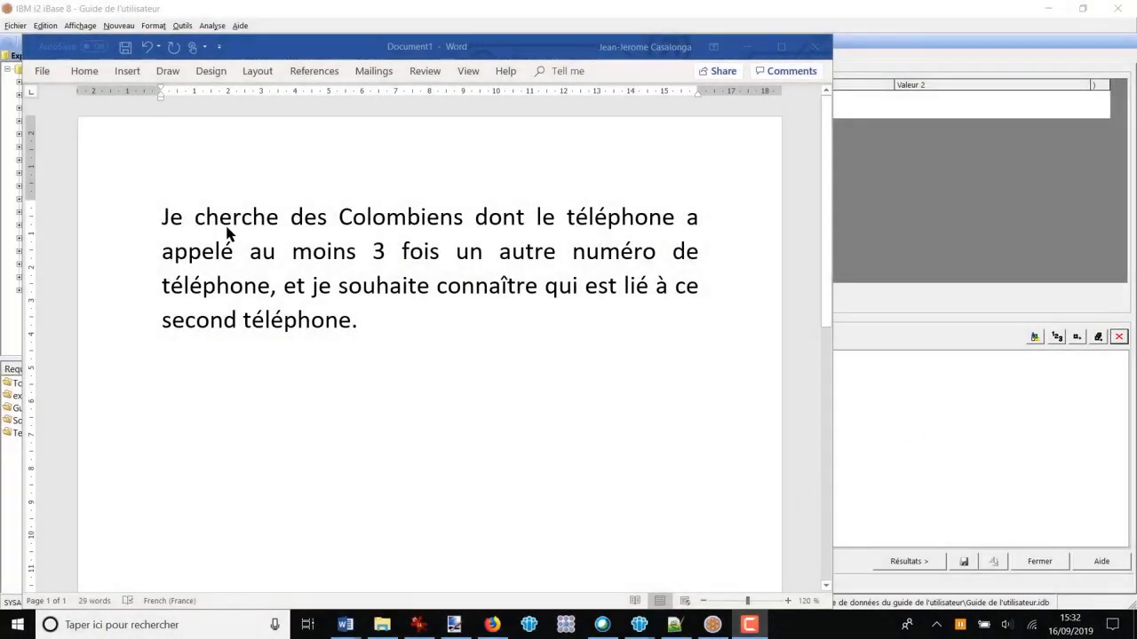
Step: Read the Colombian phone question in Word, return to iBase and place a Personne entity in the empty query structure
{"action": "left_click", "coordinate": [161, 220]}
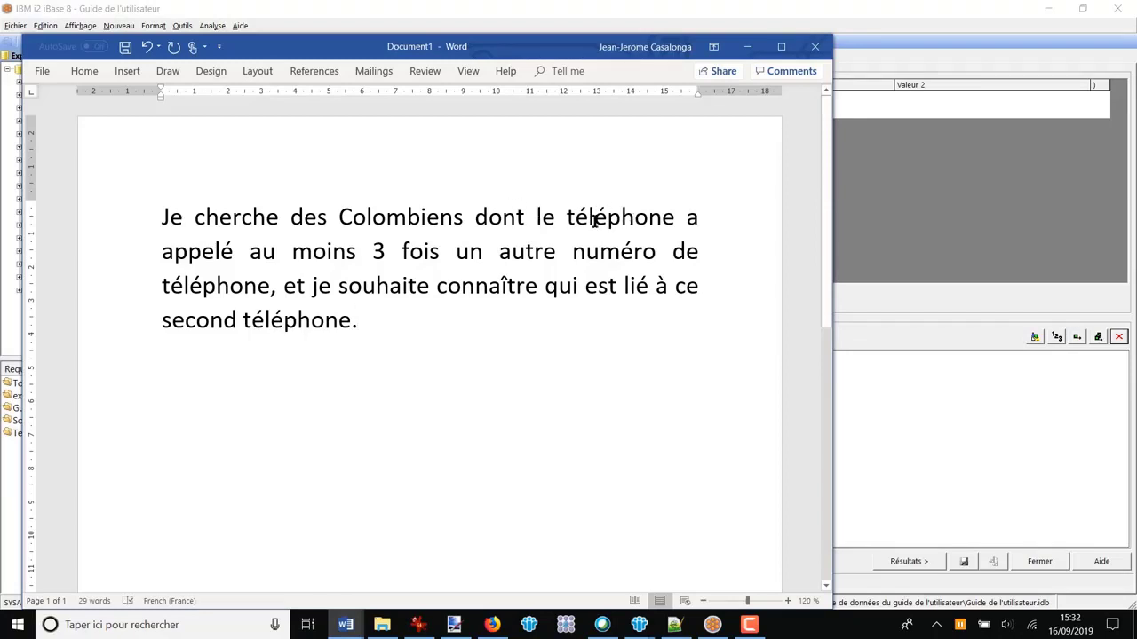
{"action": "left_click", "coordinate": [868, 413]}
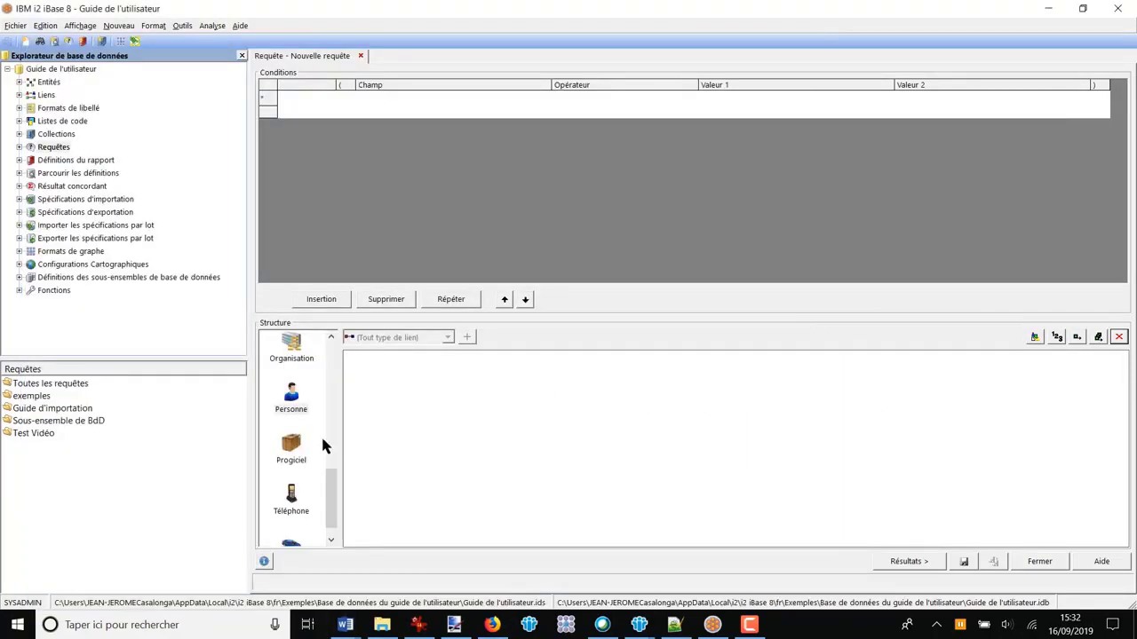
{"action": "left_click_drag", "start_coordinate": [293, 404], "coordinate": [538, 425]}
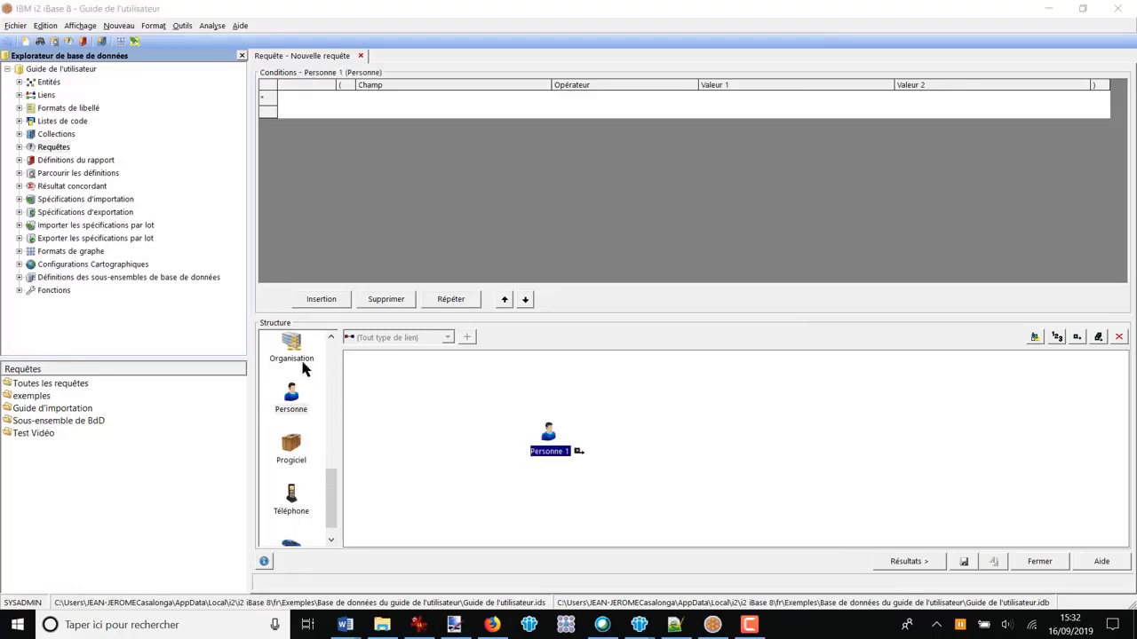
Step: Add a condition to Personne 1 requiring the field Nationalité/Résidence to be "égal à" the value Colombien
{"action": "left_click", "coordinate": [469, 107]}
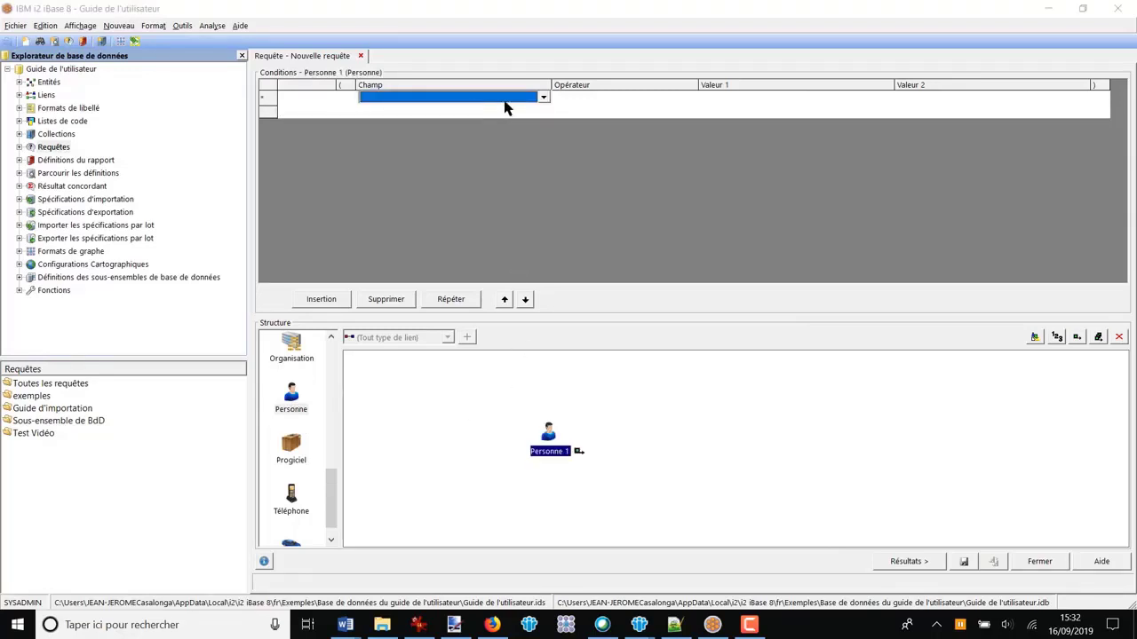
{"action": "left_click", "coordinate": [542, 100]}
{"action": "key", "text": "n"}
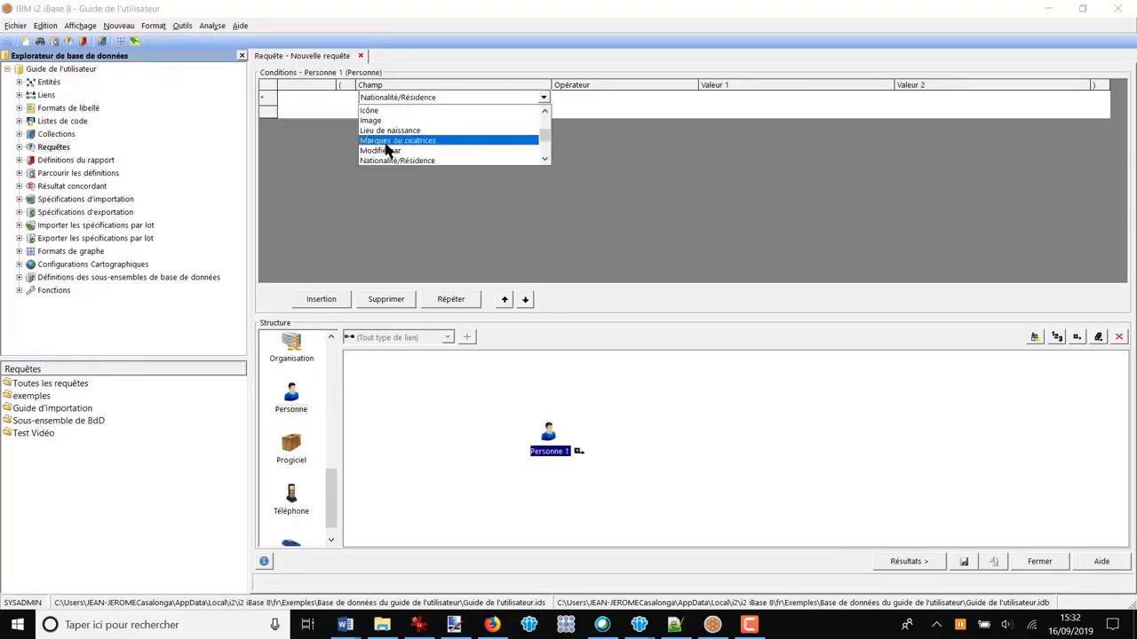
{"action": "left_click", "coordinate": [382, 161]}
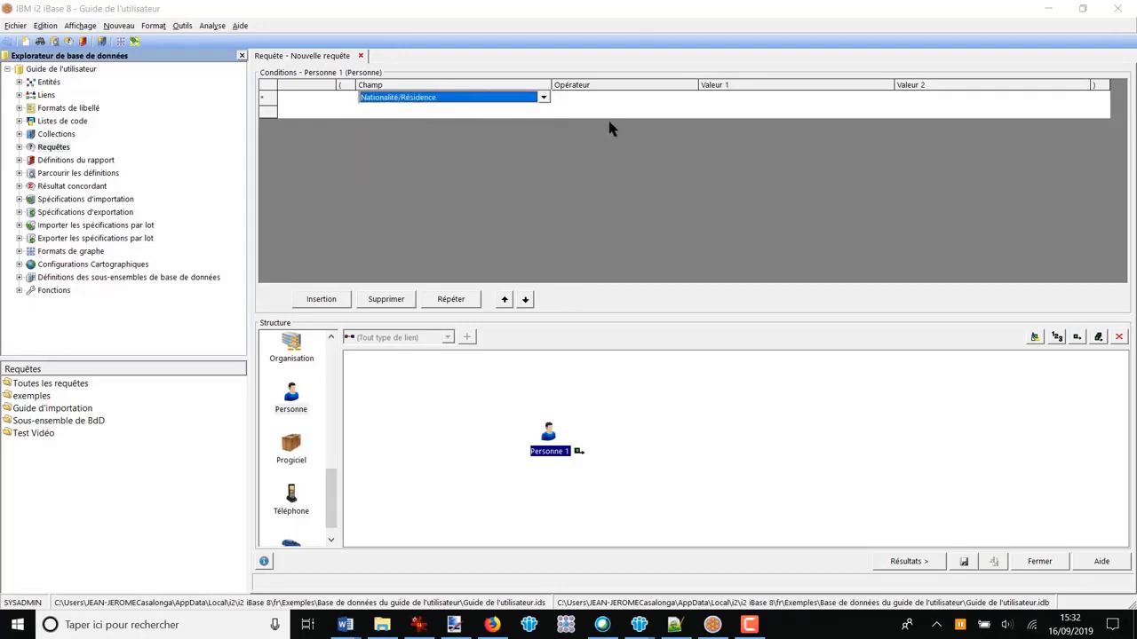
{"action": "left_click", "coordinate": [627, 97]}
{"action": "left_click", "coordinate": [619, 102]}
{"action": "scroll", "coordinate": [591, 141], "scroll_direction": "down", "scroll_amount": 1}
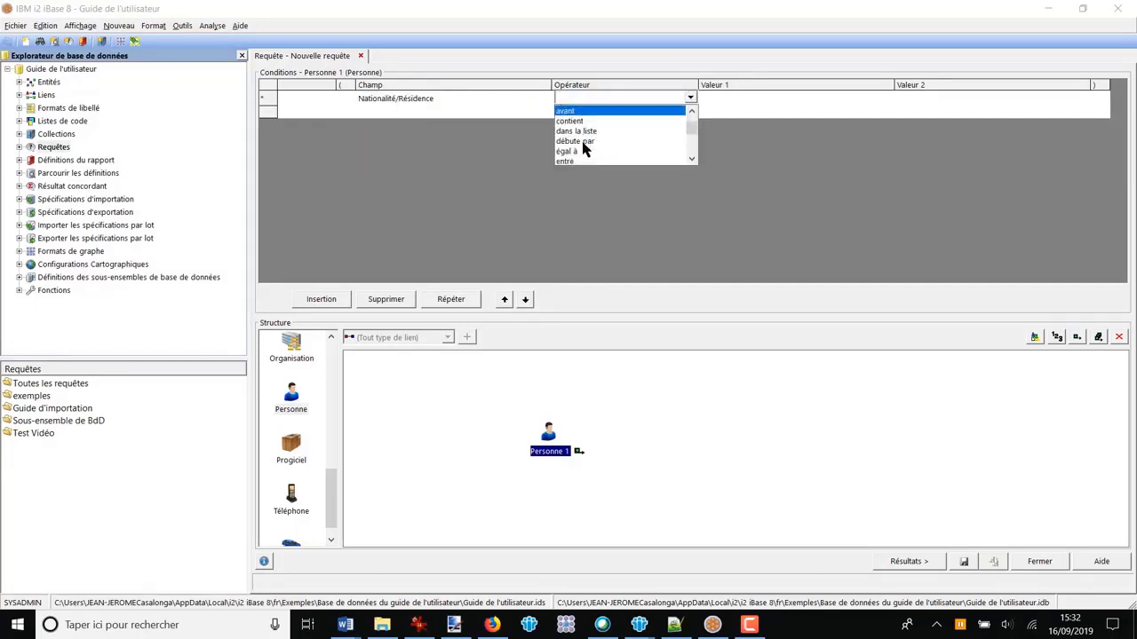
{"action": "left_click", "coordinate": [579, 140]}
{"action": "left_click", "coordinate": [738, 99]}
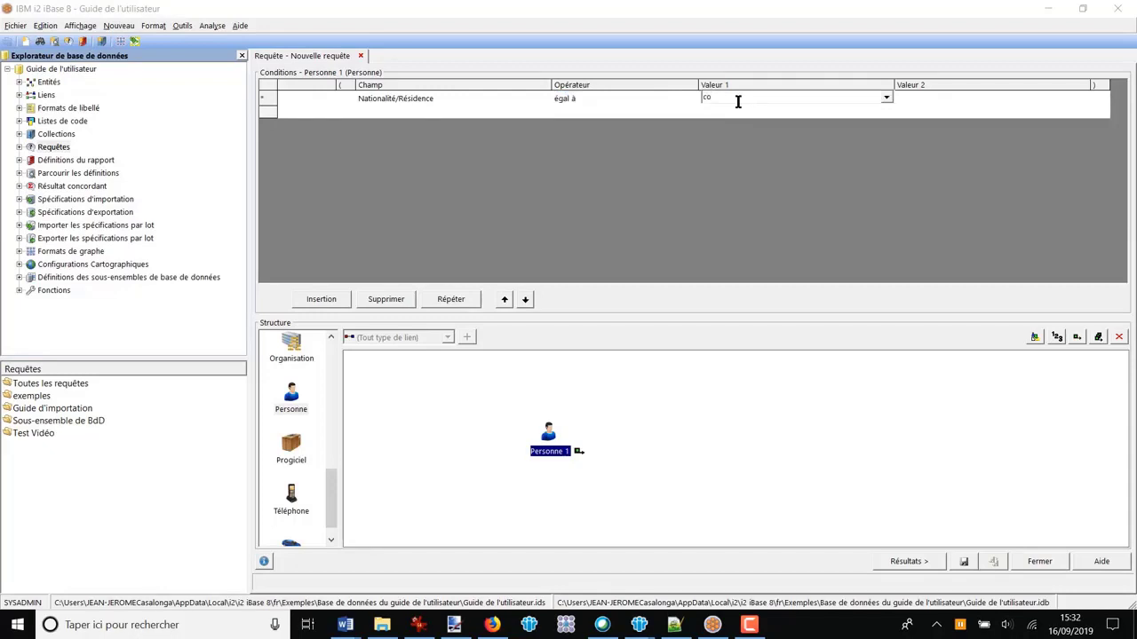
{"action": "left_click", "coordinate": [887, 101]}
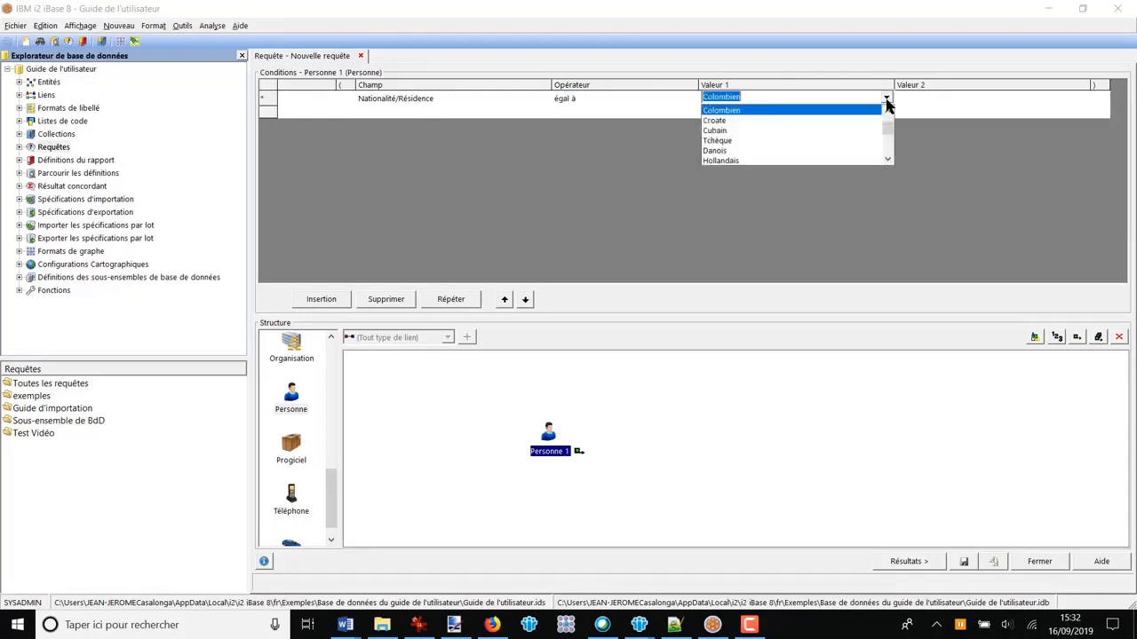
{"action": "left_click", "coordinate": [717, 111]}
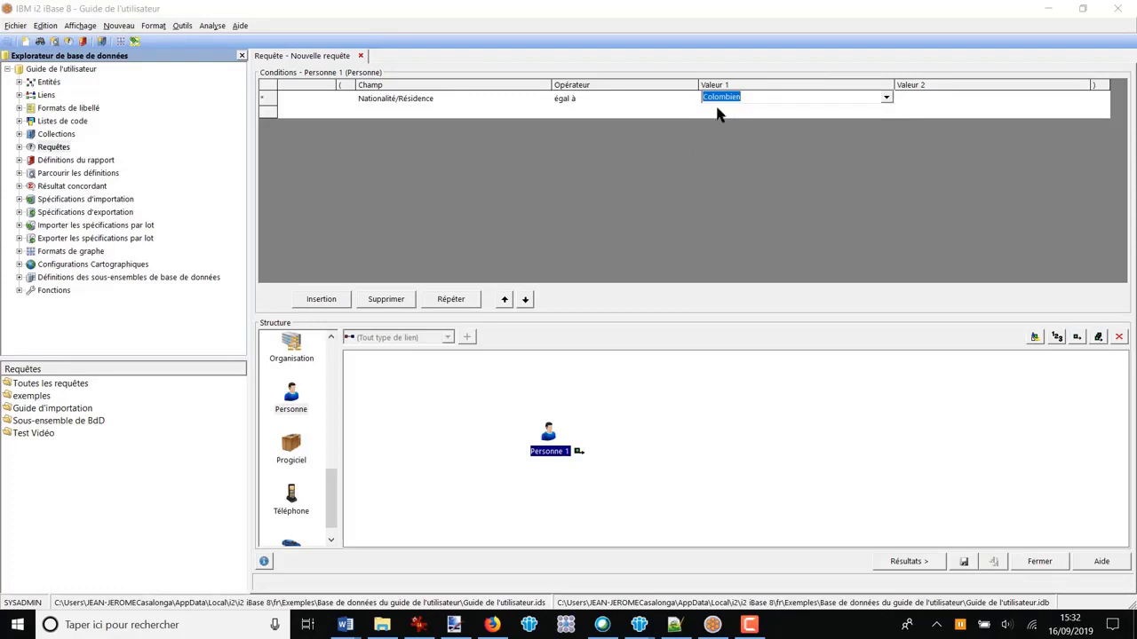
Step: Place a Téléphone entity beside Personne 1 and link the person to it with any link type
{"action": "left_click_drag", "start_coordinate": [293, 502], "coordinate": [641, 421]}
{"action": "left_click", "coordinate": [468, 336]}
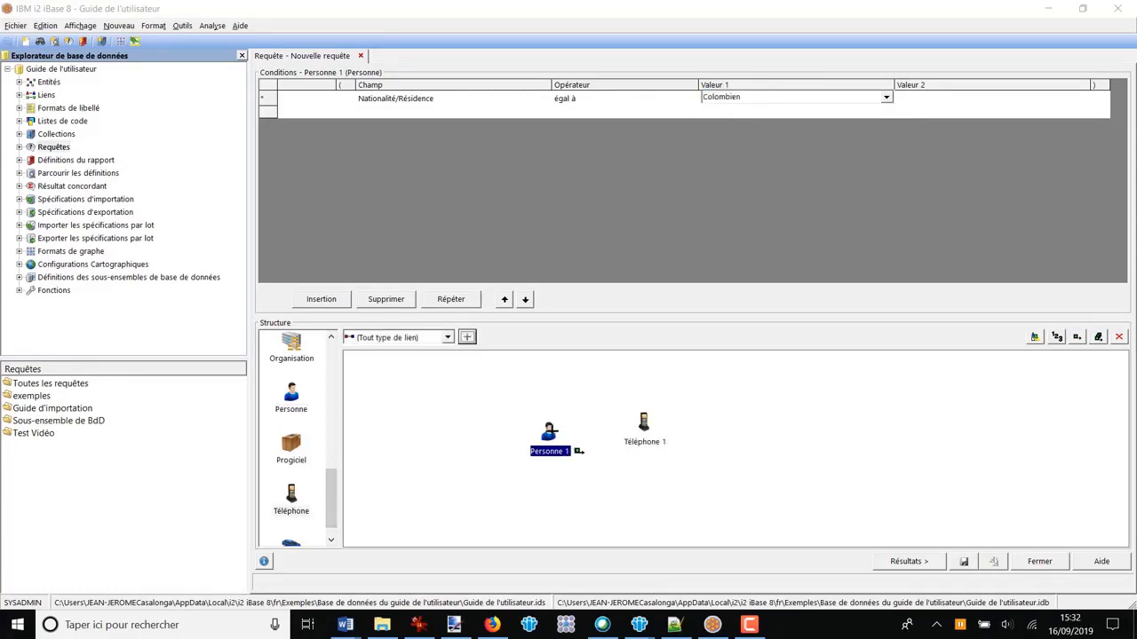
{"action": "mouse_move", "coordinate": [548, 432]}
{"action": "left_mouse_down"}
{"action": "mouse_move", "coordinate": [644, 421]}
{"action": "mouse_move", "coordinate": [554, 399]}
{"action": "left_mouse_up"}
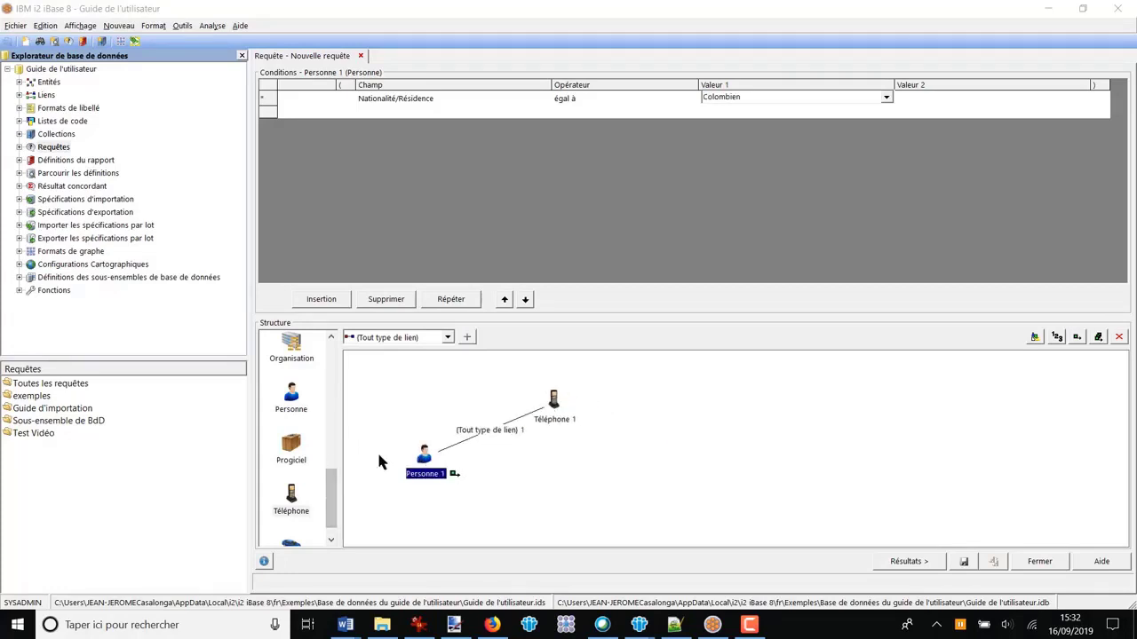
Step: Place a second Téléphone entity and link Téléphone 1 to it with the link type "Appel téléphonique"
{"action": "left_click_drag", "start_coordinate": [288, 507], "coordinate": [710, 404]}
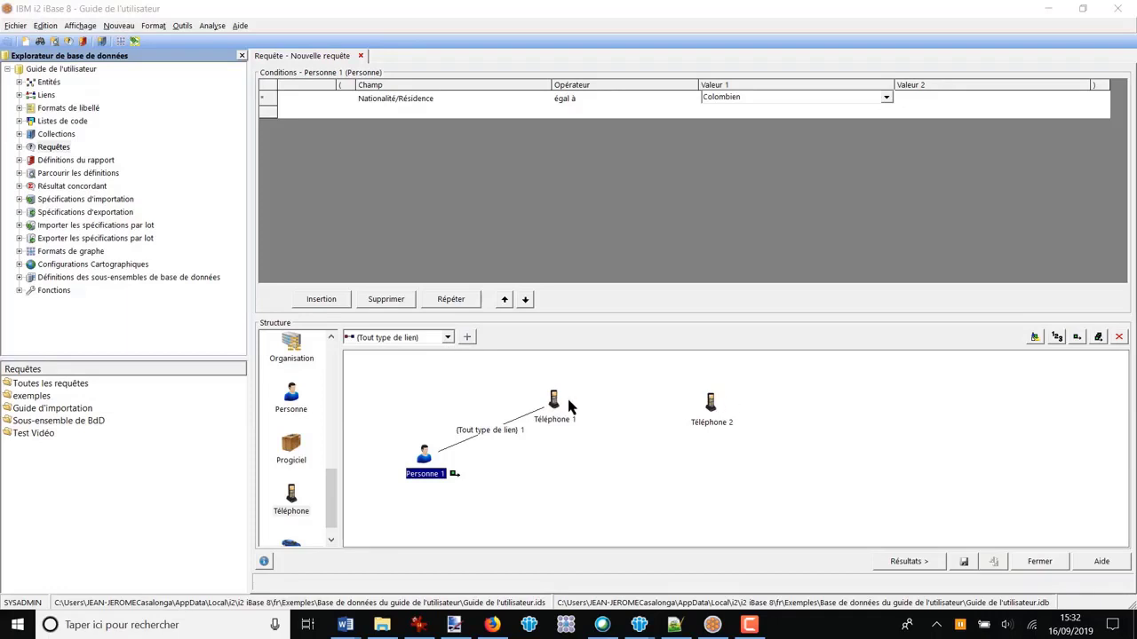
{"action": "left_click", "coordinate": [448, 338]}
{"action": "left_click", "coordinate": [360, 399]}
{"action": "left_click_drag", "start_coordinate": [555, 399], "coordinate": [713, 406]}
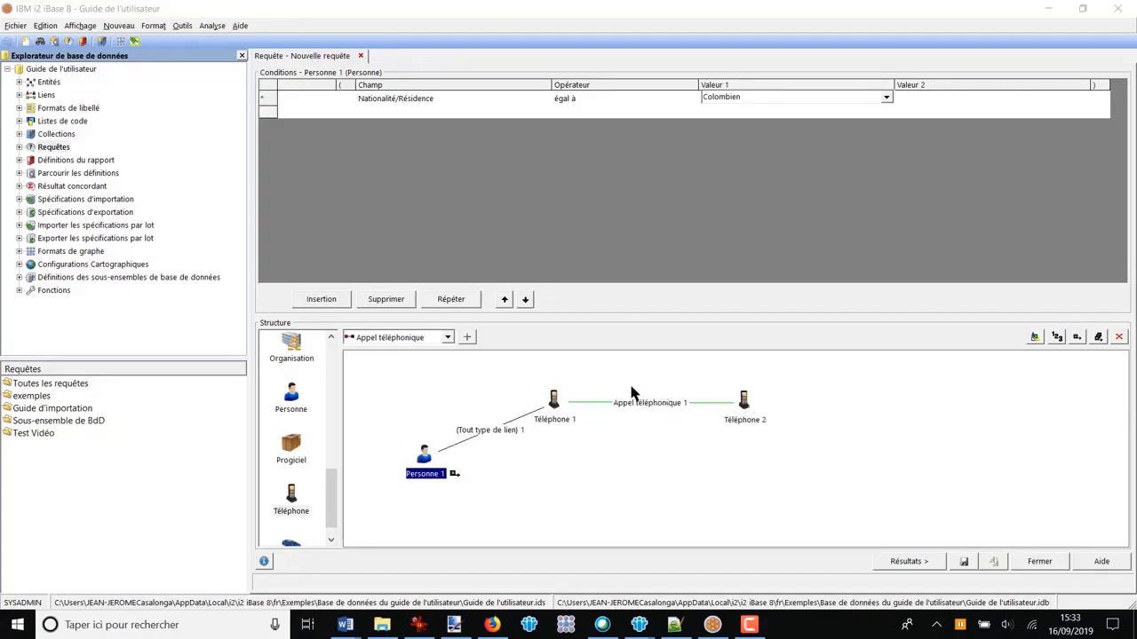
Step: Reread in Word the part "téléphone a appelé au moins 3 fois un autre numéro" of the question, and return to iBase
{"action": "mouse_move", "coordinate": [345, 624]}
{"action": "left_click", "coordinate": [296, 568]}
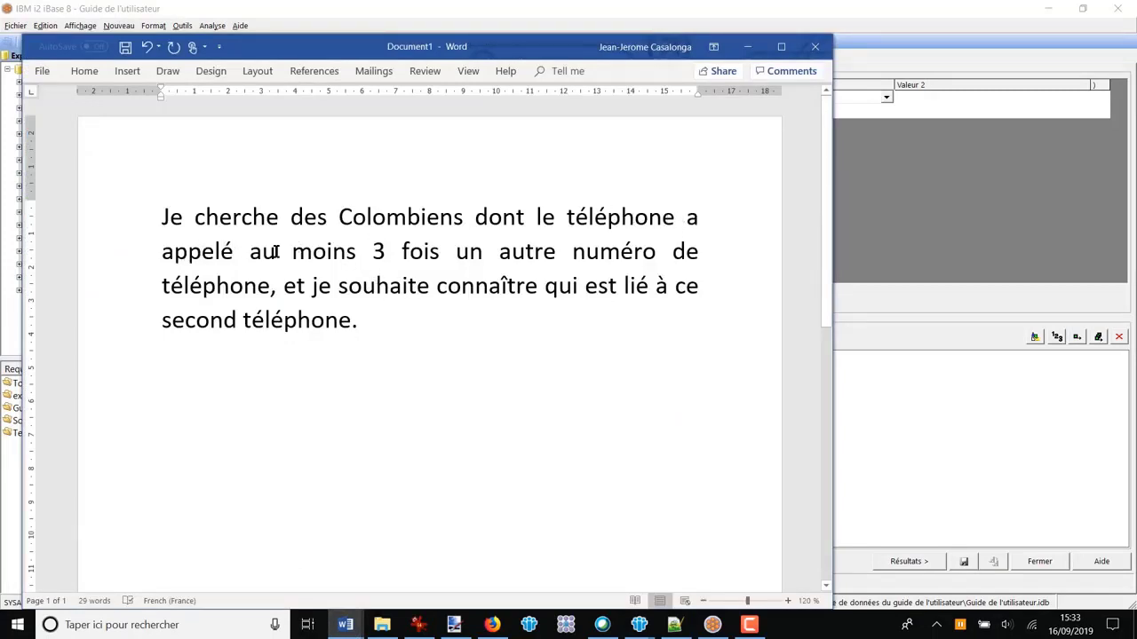
{"action": "left_click_drag", "start_coordinate": [286, 253], "coordinate": [565, 253]}
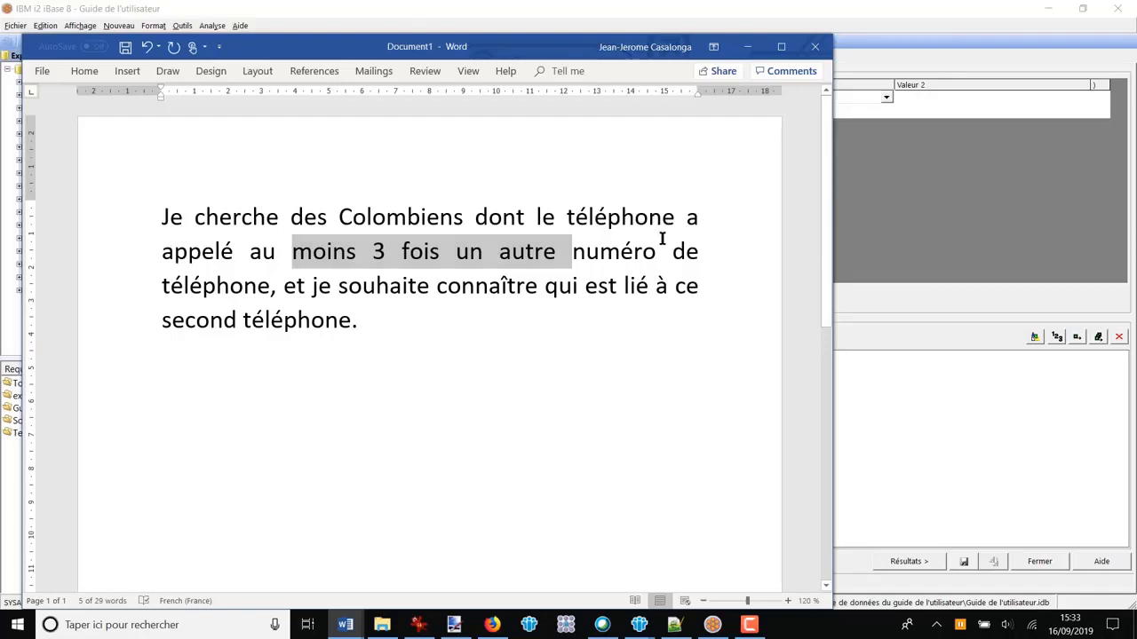
{"action": "left_click_drag", "start_coordinate": [662, 239], "coordinate": [666, 223]}
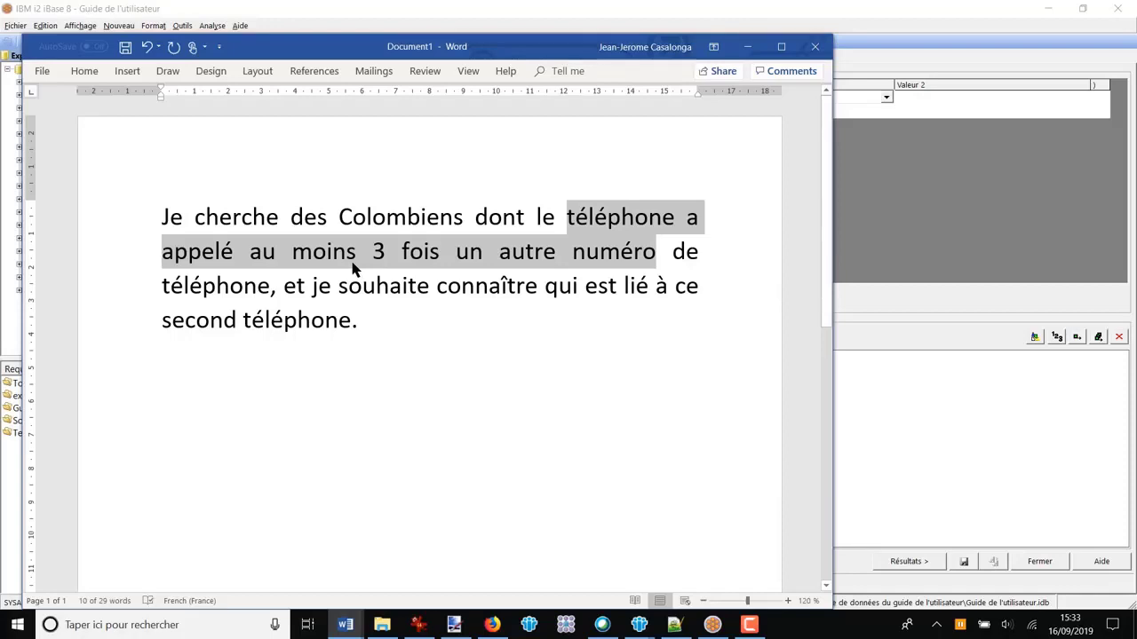
{"action": "left_click", "coordinate": [895, 388]}
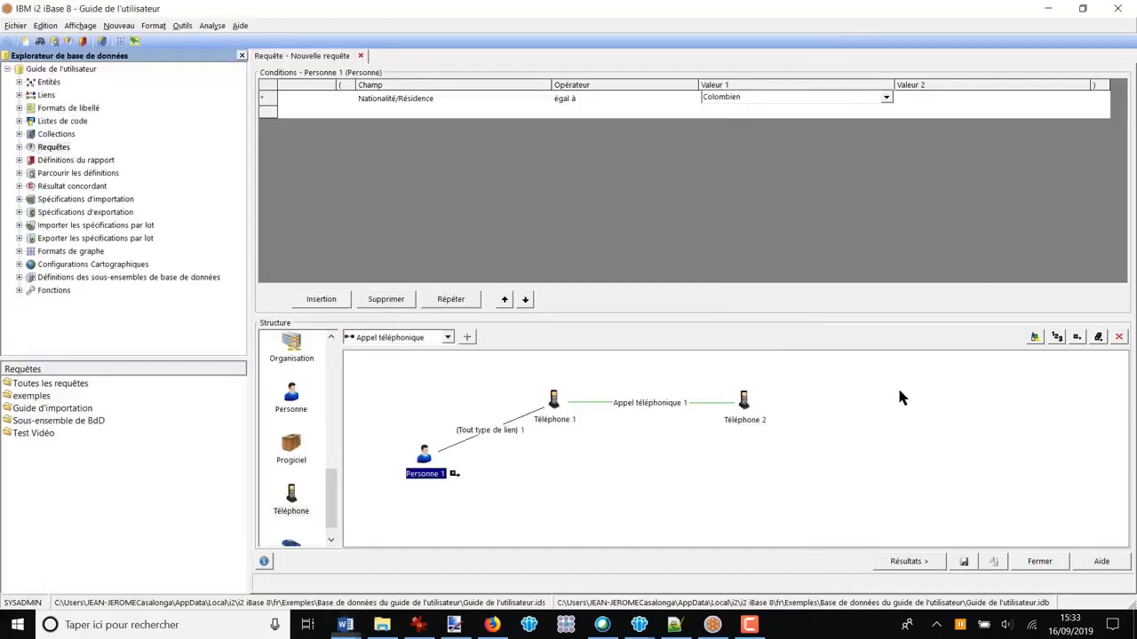
Step: Add an arrow to the Appel téléphonique link so it points from Téléphone 1 to Téléphone 2
{"action": "right_click", "coordinate": [637, 402]}
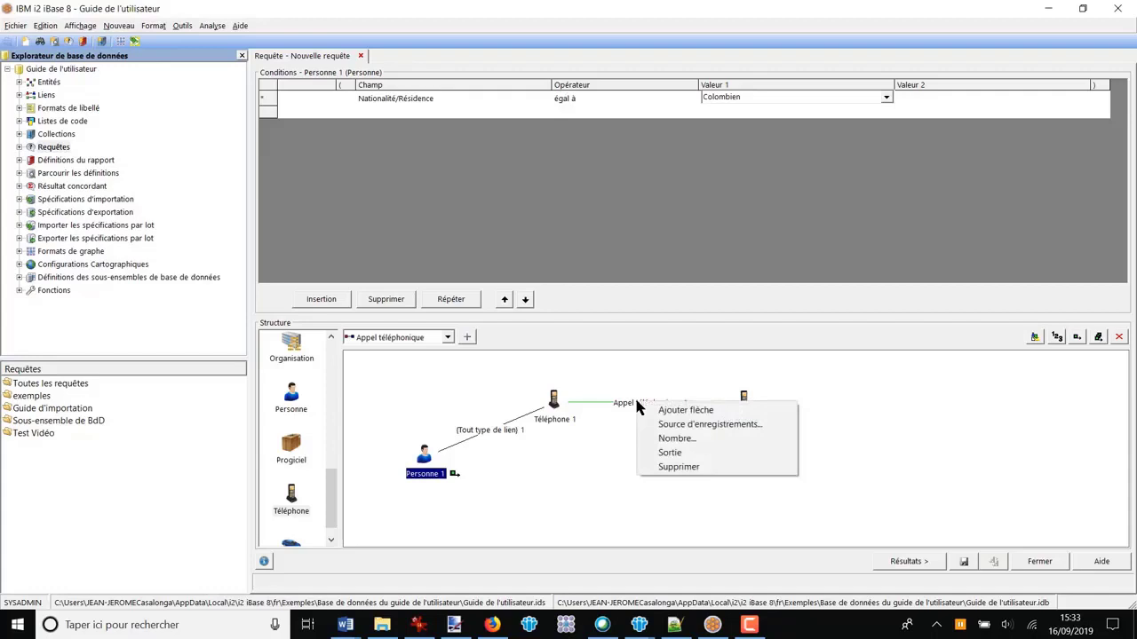
{"action": "left_click", "coordinate": [684, 410]}
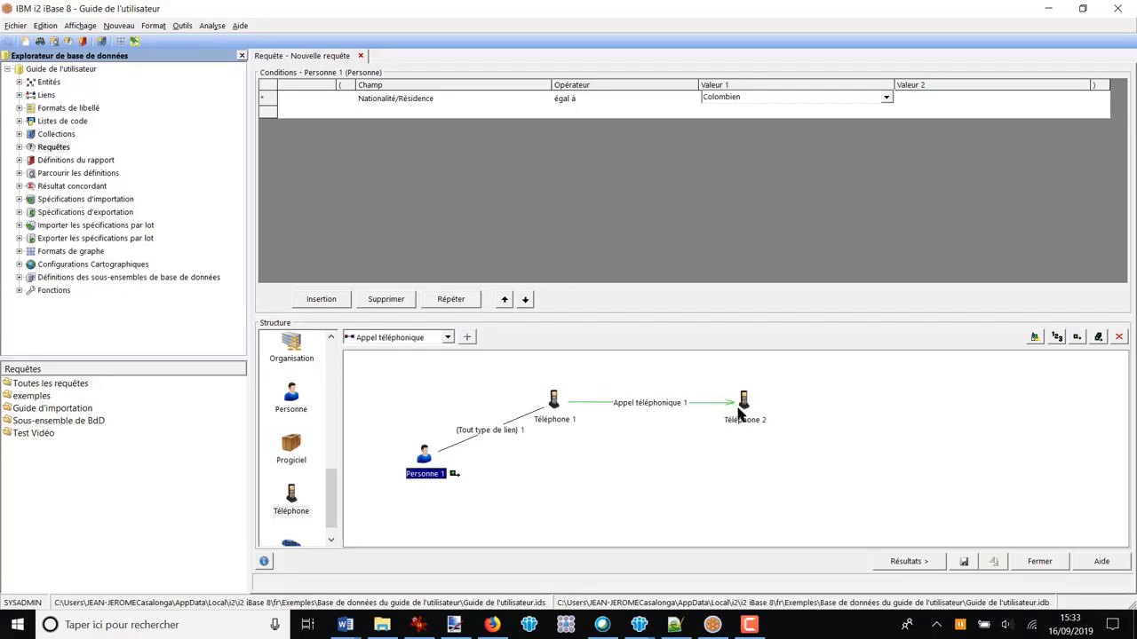
{"action": "right_click", "coordinate": [665, 410]}
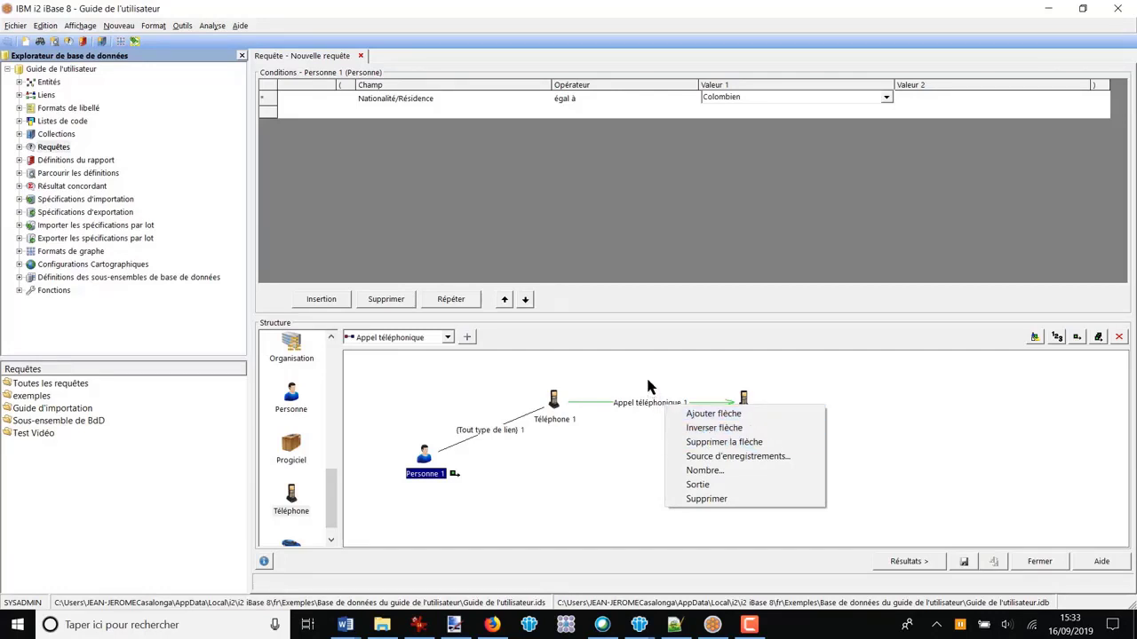
{"action": "left_click", "coordinate": [632, 421]}
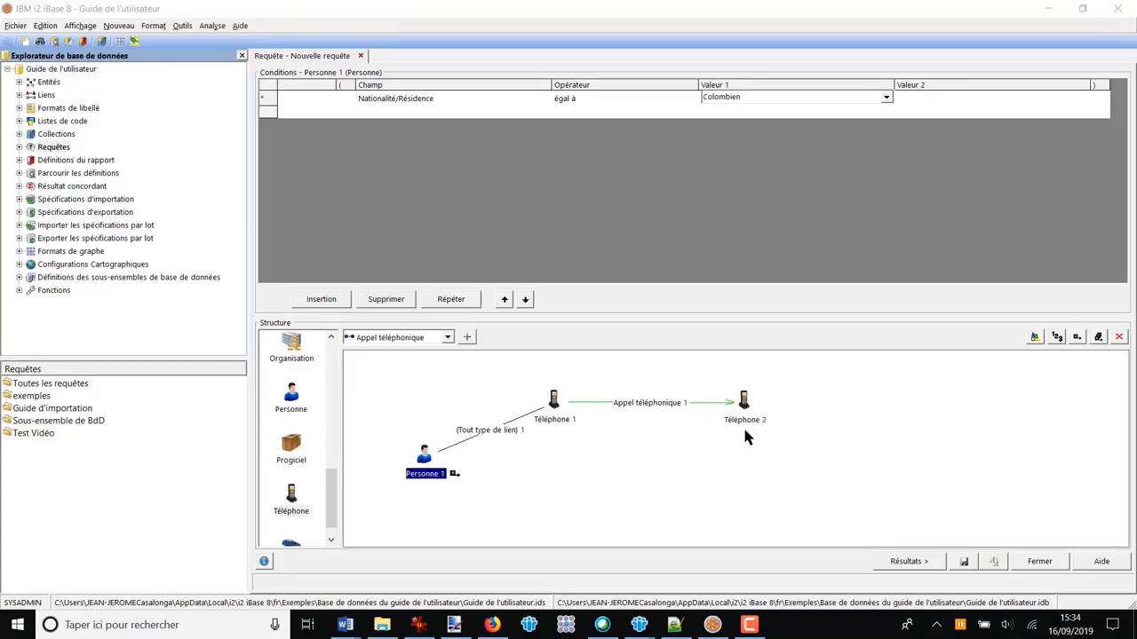
Step: Set a count condition of more than 3 (Nombre > 3) on the Appel téléphonique link between the two phones
{"action": "left_click", "coordinate": [647, 407]}
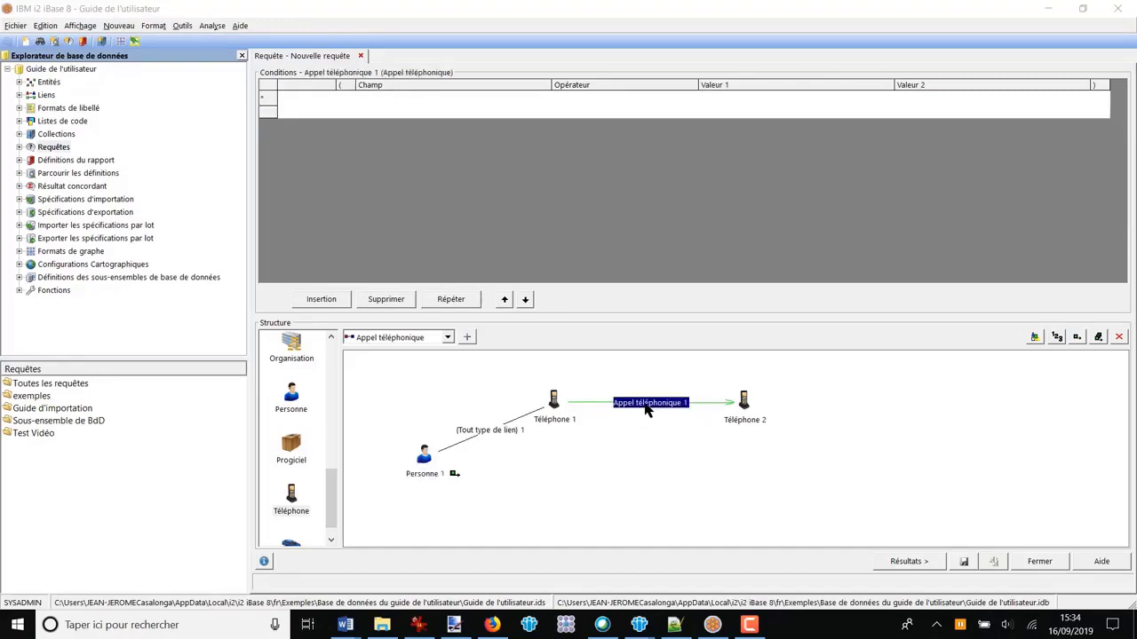
{"action": "right_click", "coordinate": [646, 408]}
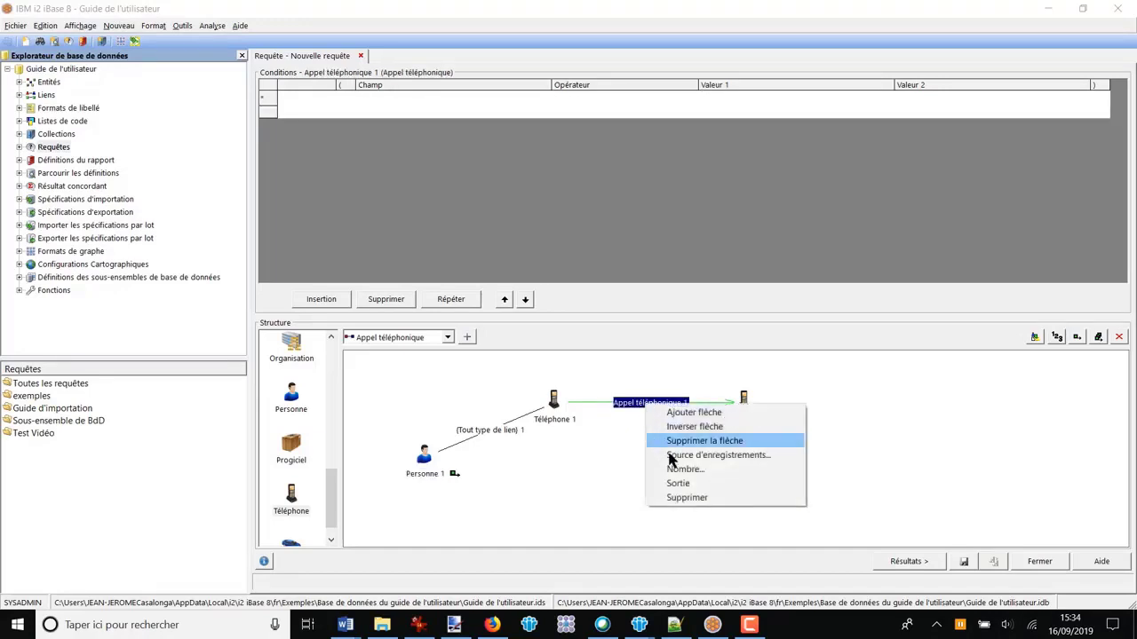
{"action": "left_click", "coordinate": [837, 399]}
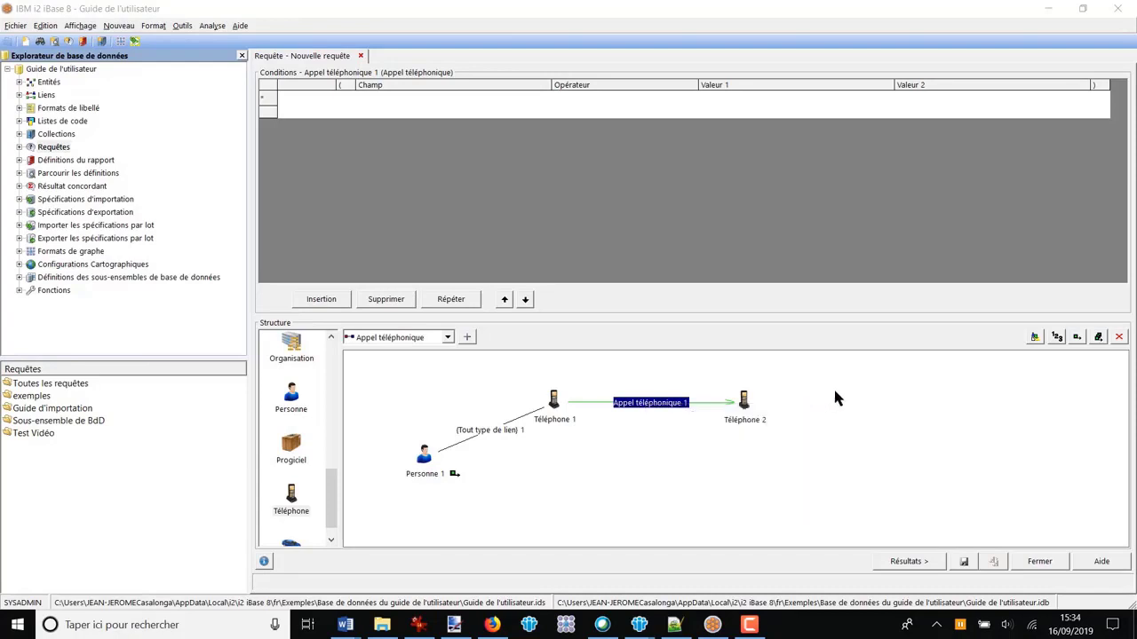
{"action": "left_click", "coordinate": [1057, 339]}
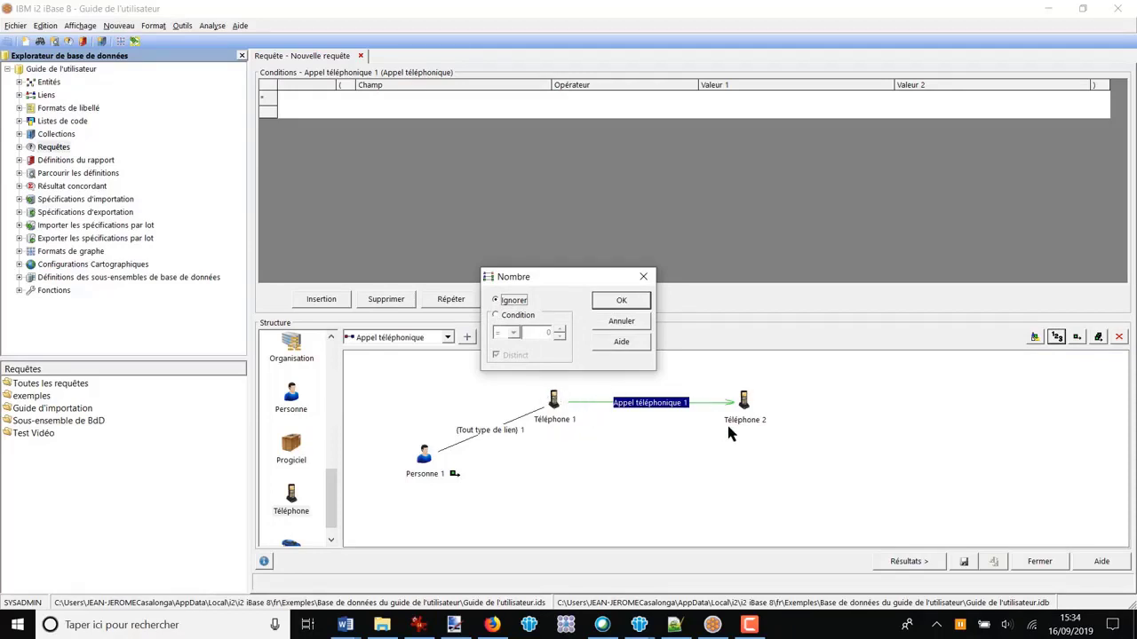
{"action": "left_click", "coordinate": [496, 317]}
{"action": "left_click", "coordinate": [513, 332]}
{"action": "left_click", "coordinate": [504, 367]}
{"action": "left_click", "coordinate": [560, 329]}
{"action": "left_click", "coordinate": [619, 304]}
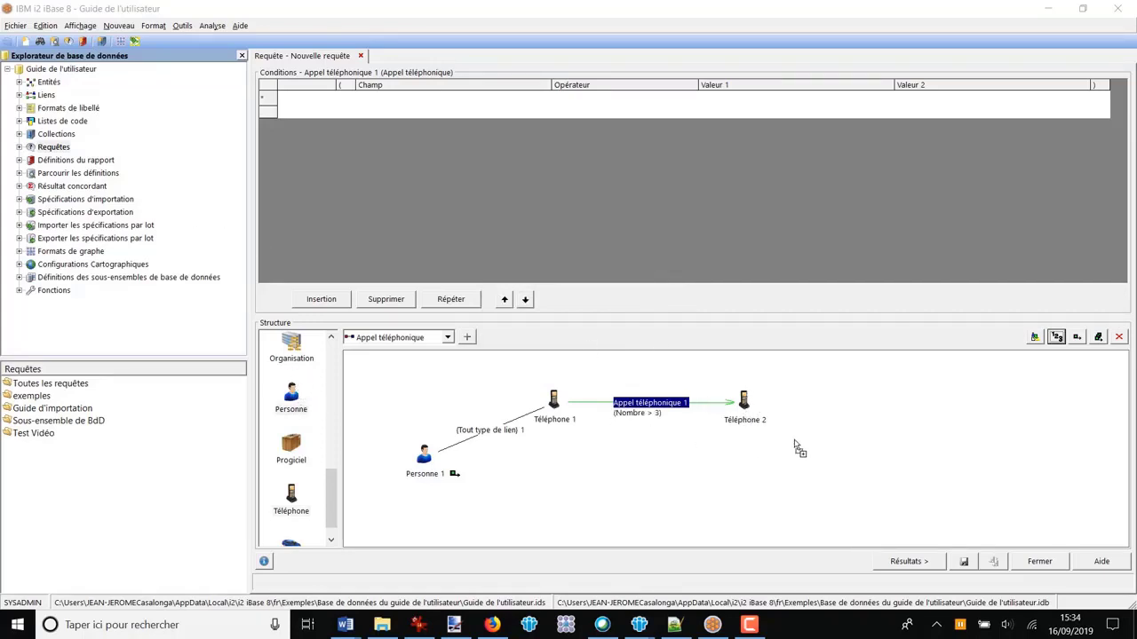
Step: Place a second Personne entity, link Téléphone 2 to it with any link type, and arrange each person below the linked phone
{"action": "left_click", "coordinate": [842, 439]}
{"action": "left_click", "coordinate": [468, 337]}
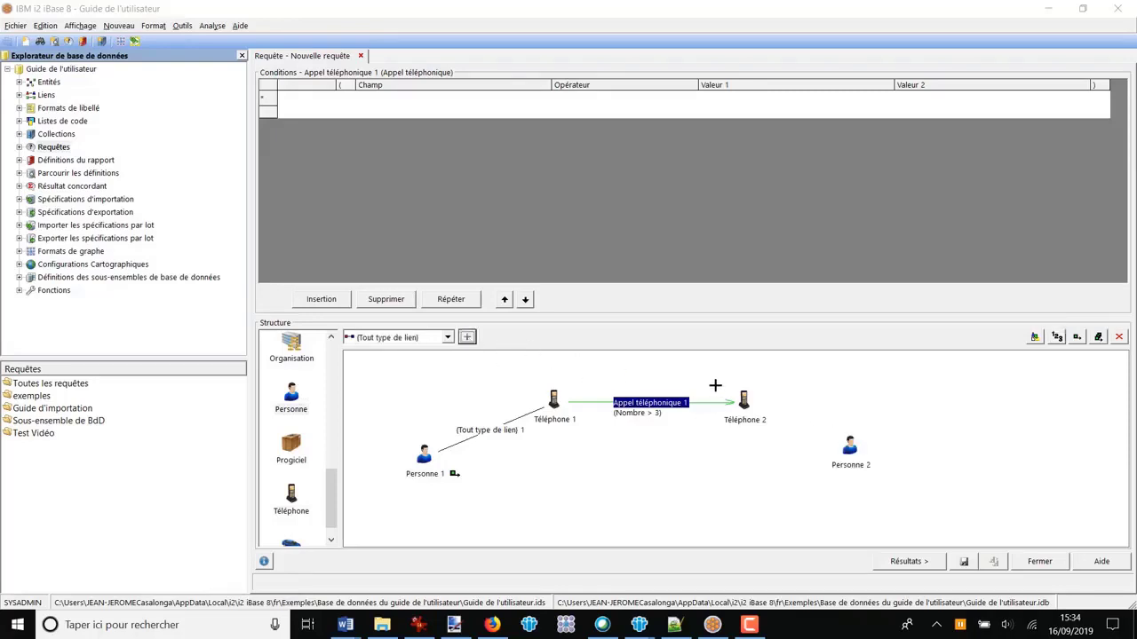
{"action": "left_click_drag", "start_coordinate": [741, 399], "coordinate": [832, 500]}
{"action": "left_click_drag", "start_coordinate": [425, 458], "coordinate": [499, 478]}
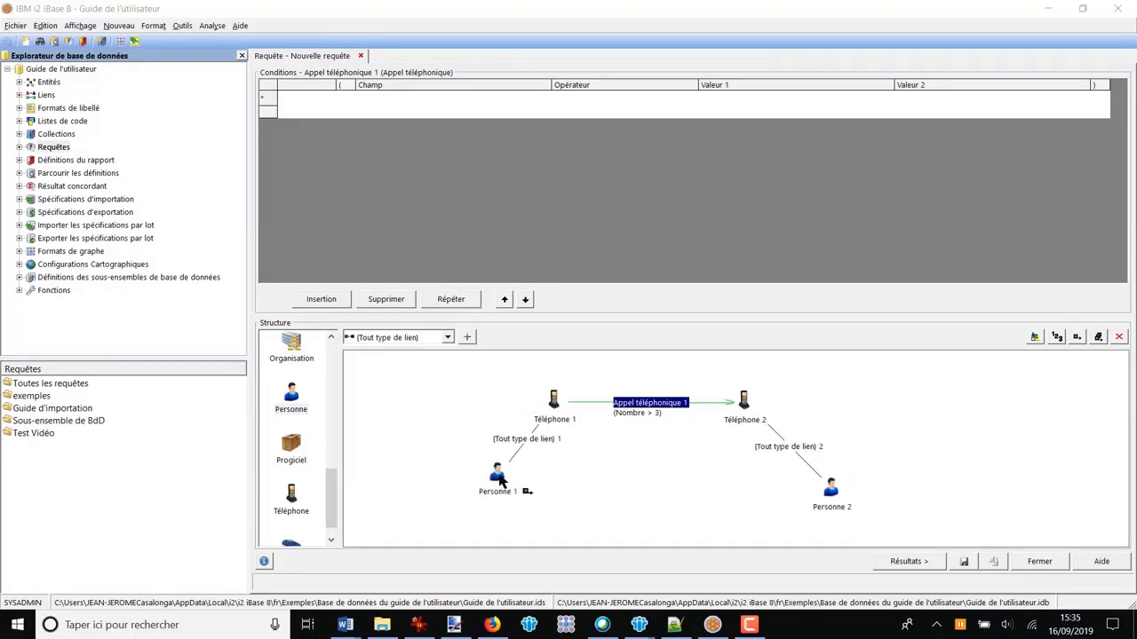
Step: Include all elements of the structure in the query output and show the results
{"action": "left_click", "coordinate": [1098, 338]}
{"action": "left_click", "coordinate": [906, 561]}
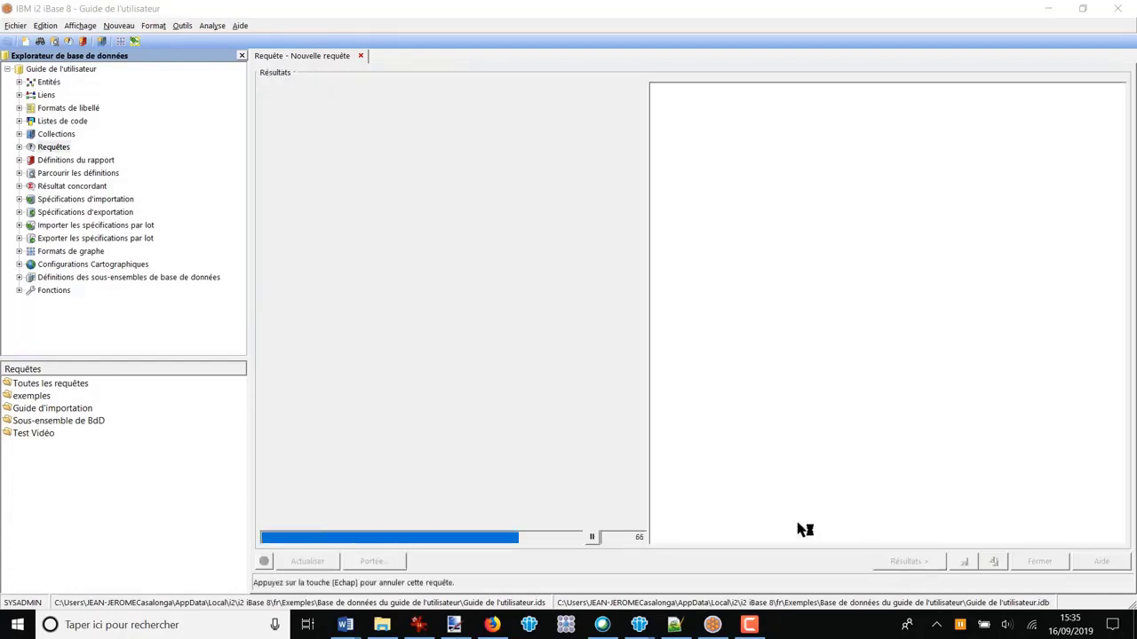
Step: Examine the record details of each person at the end of the results, rechecking the query structure along the way
{"action": "left_click_drag", "start_coordinate": [641, 172], "coordinate": [649, 456]}
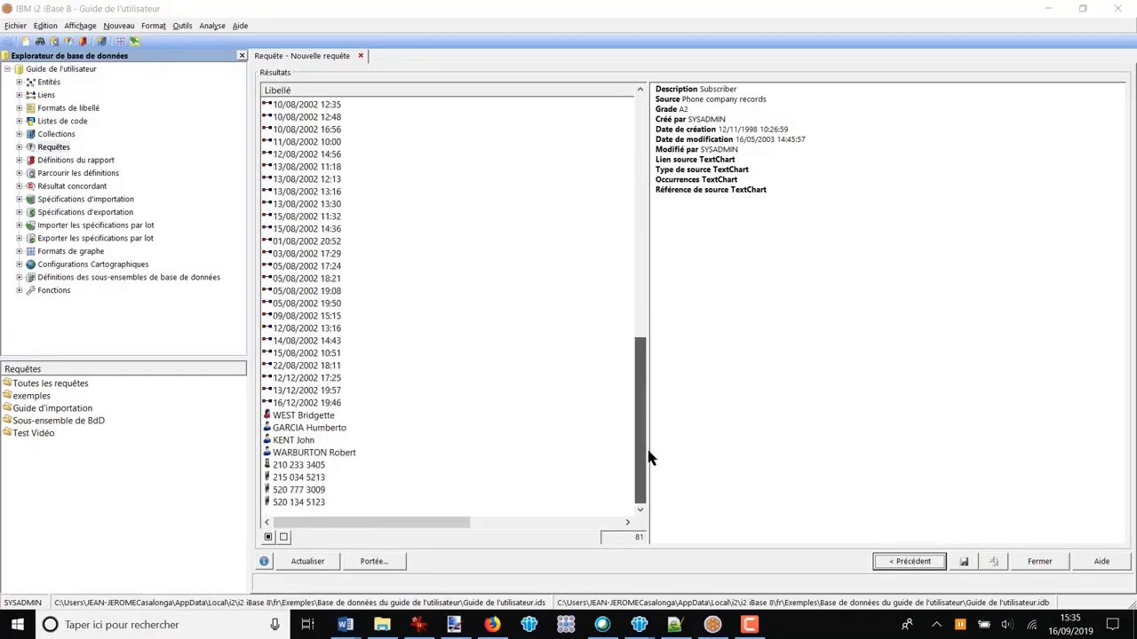
{"action": "left_click", "coordinate": [316, 416]}
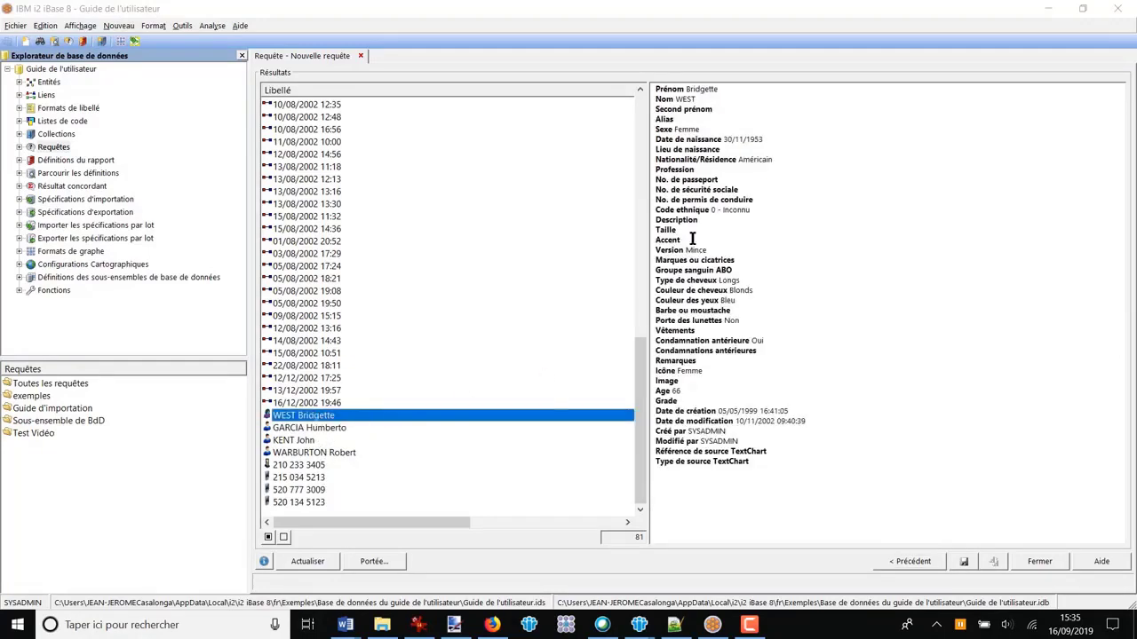
{"action": "left_click", "coordinate": [299, 432]}
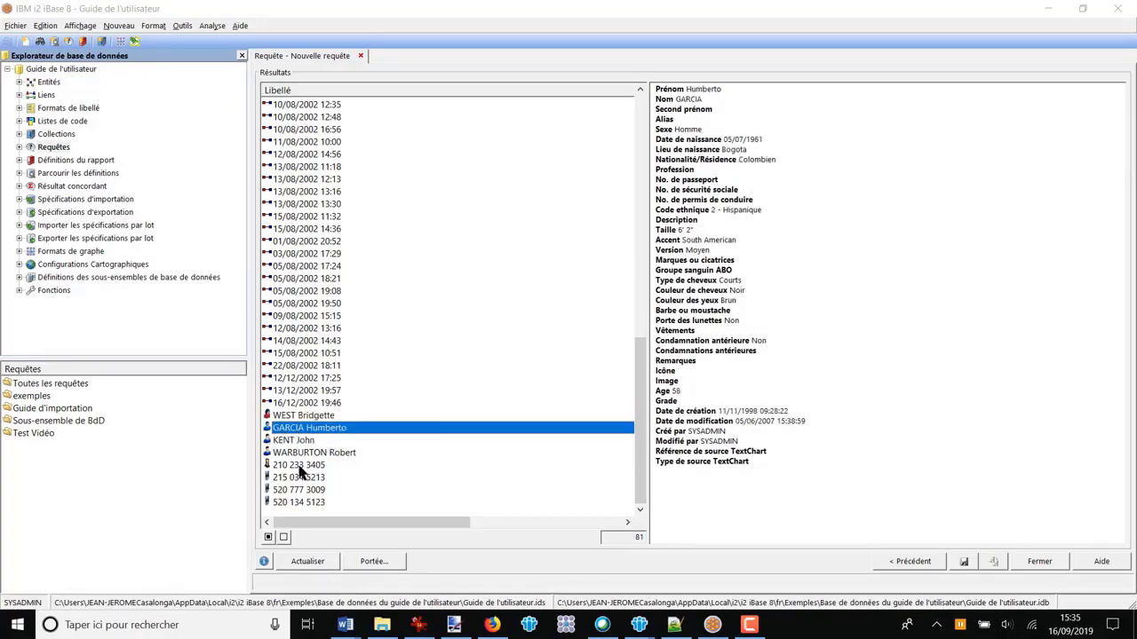
{"action": "left_click", "coordinate": [911, 570]}
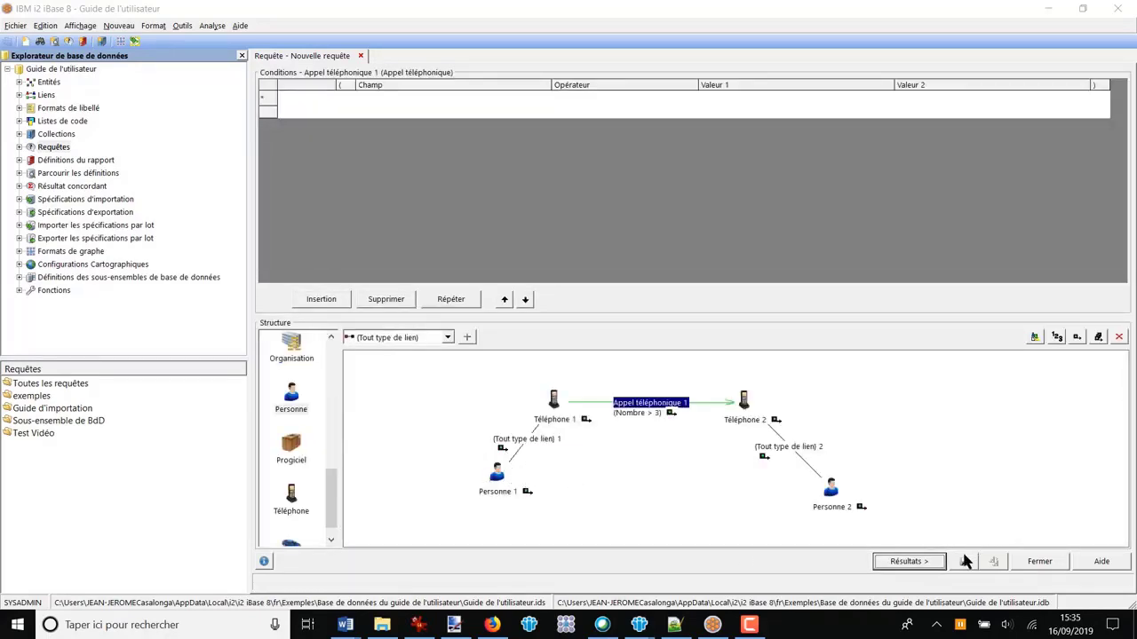
{"action": "left_click", "coordinate": [909, 562]}
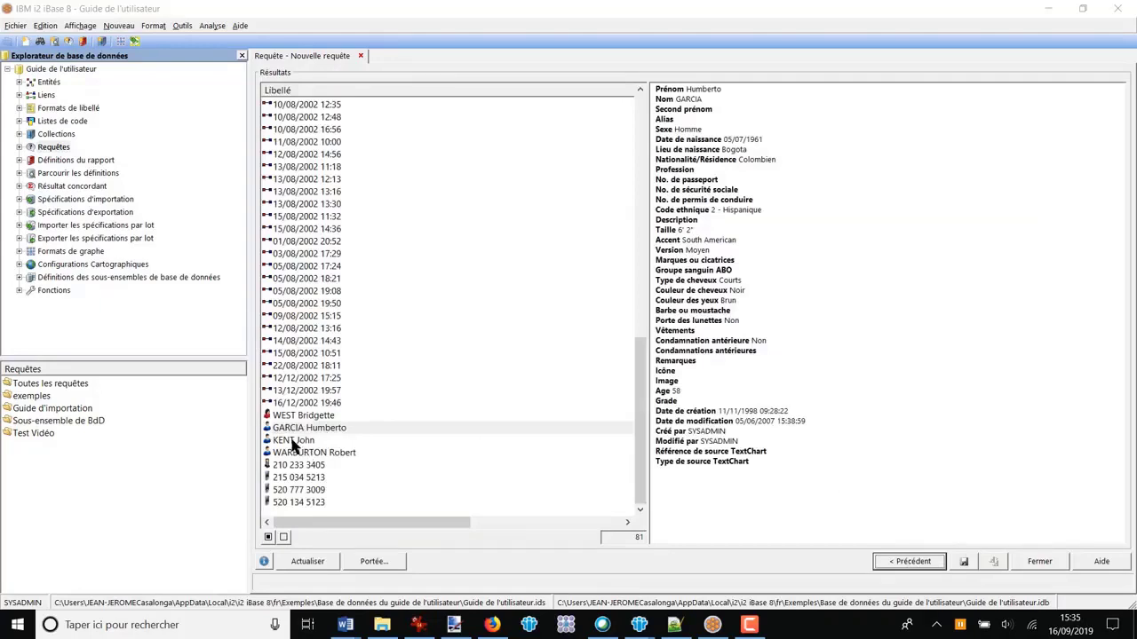
{"action": "left_click", "coordinate": [298, 441]}
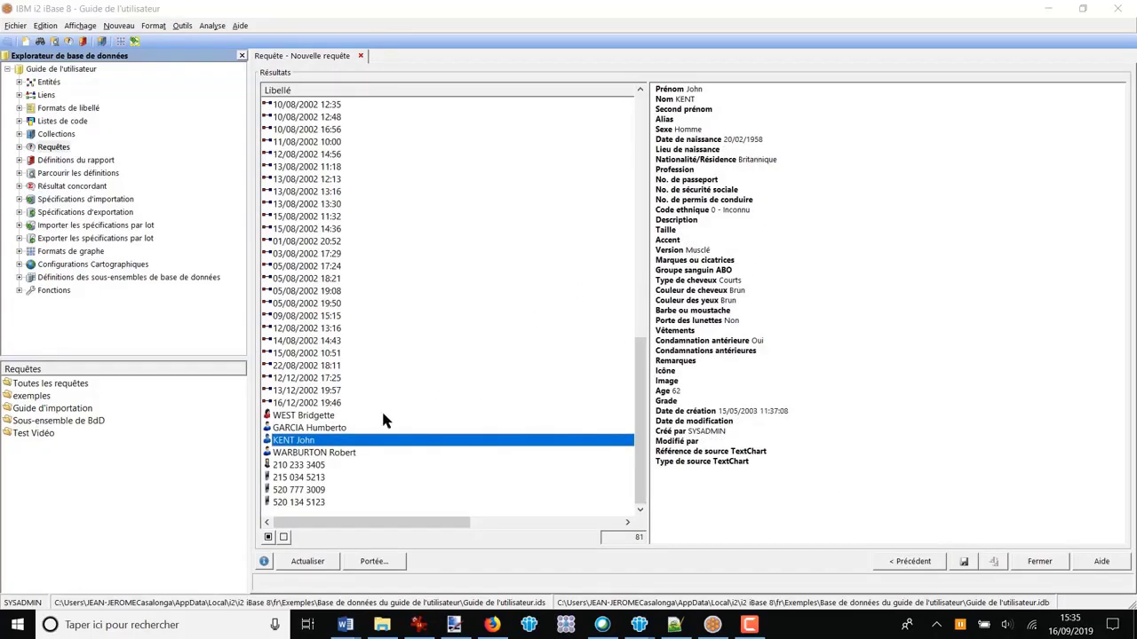
{"action": "left_click", "coordinate": [329, 454]}
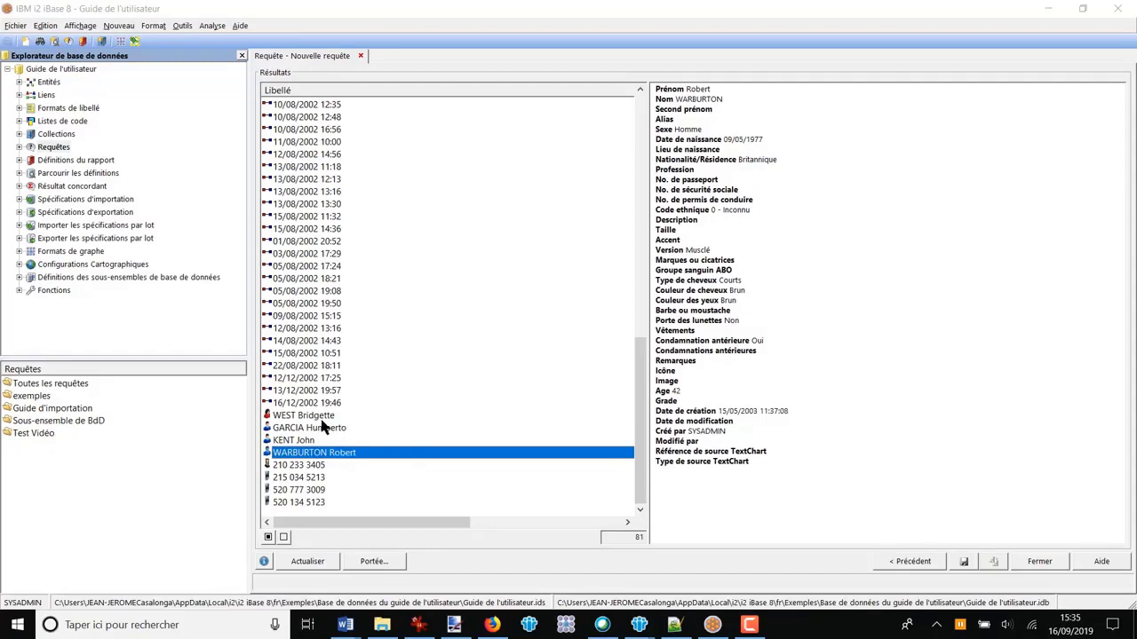
Step: Compare the records of the last two persons in the results, and return to the query definition
{"action": "left_click", "coordinate": [359, 416]}
{"action": "left_click", "coordinate": [302, 440]}
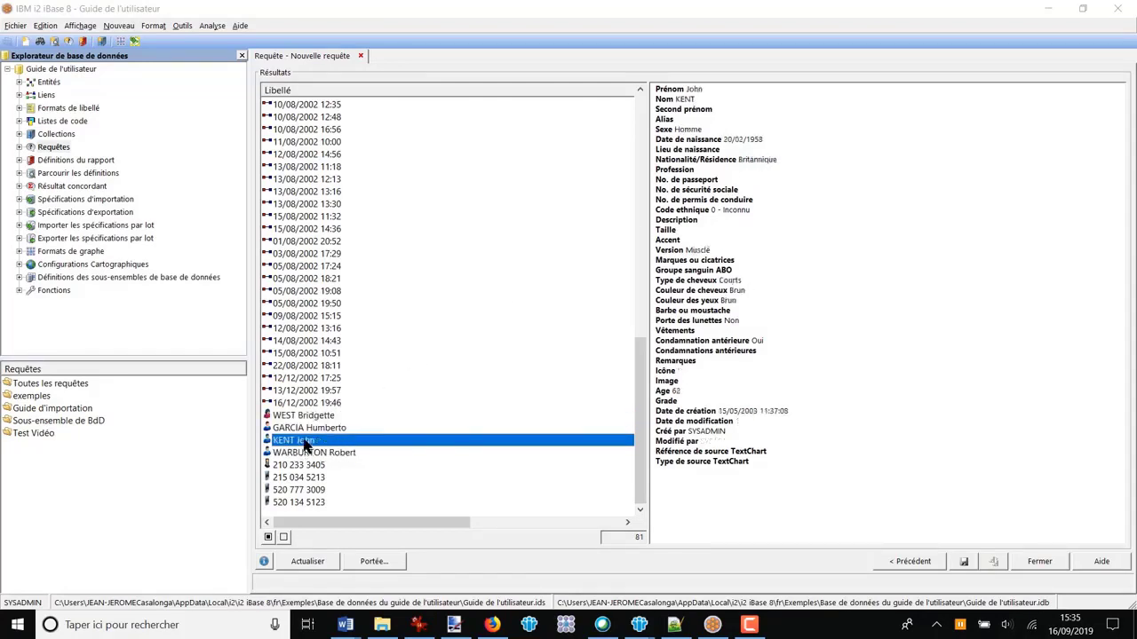
{"action": "left_click", "coordinate": [318, 455]}
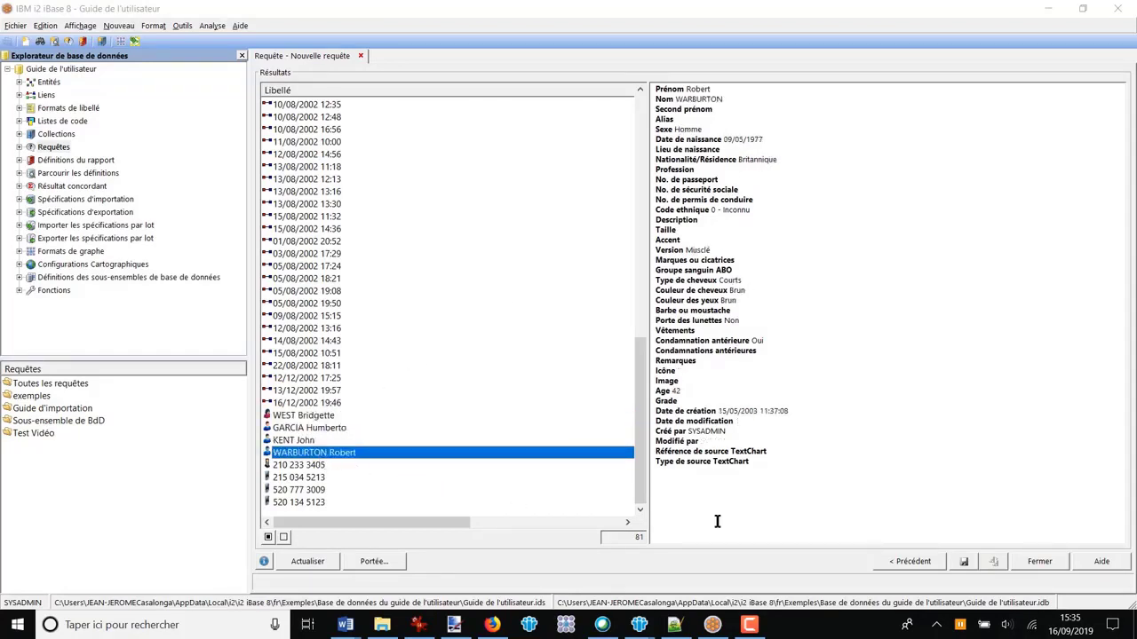
{"action": "left_click", "coordinate": [909, 561]}
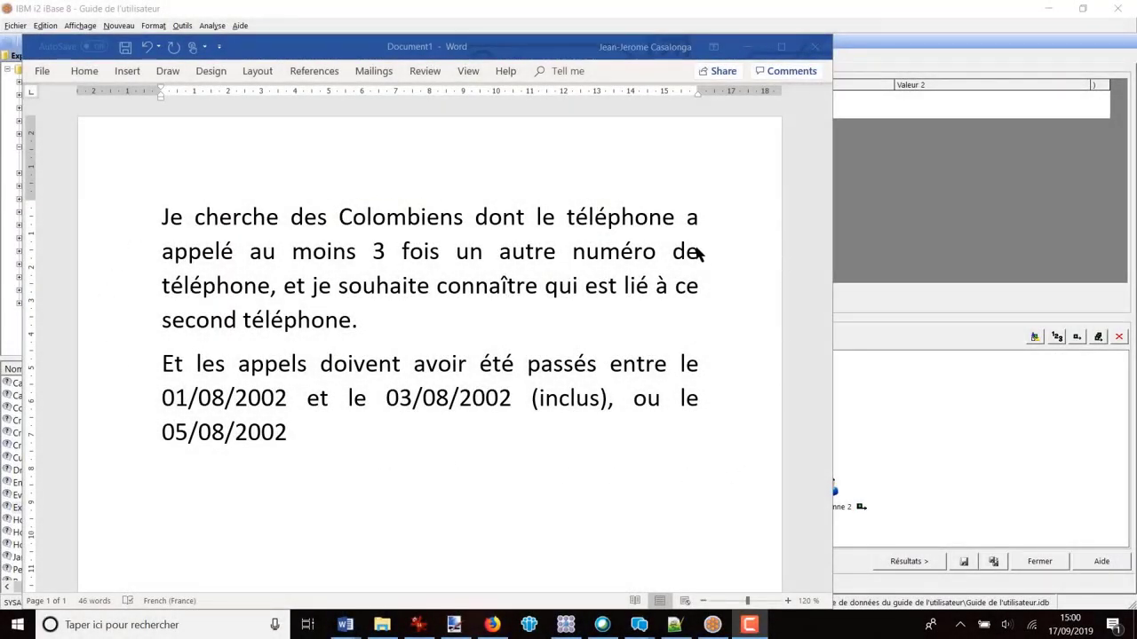
Step: Read the written question in the Word document, focusing on the added call-date requirement and its "ou" alternative
{"action": "left_click", "coordinate": [167, 219]}
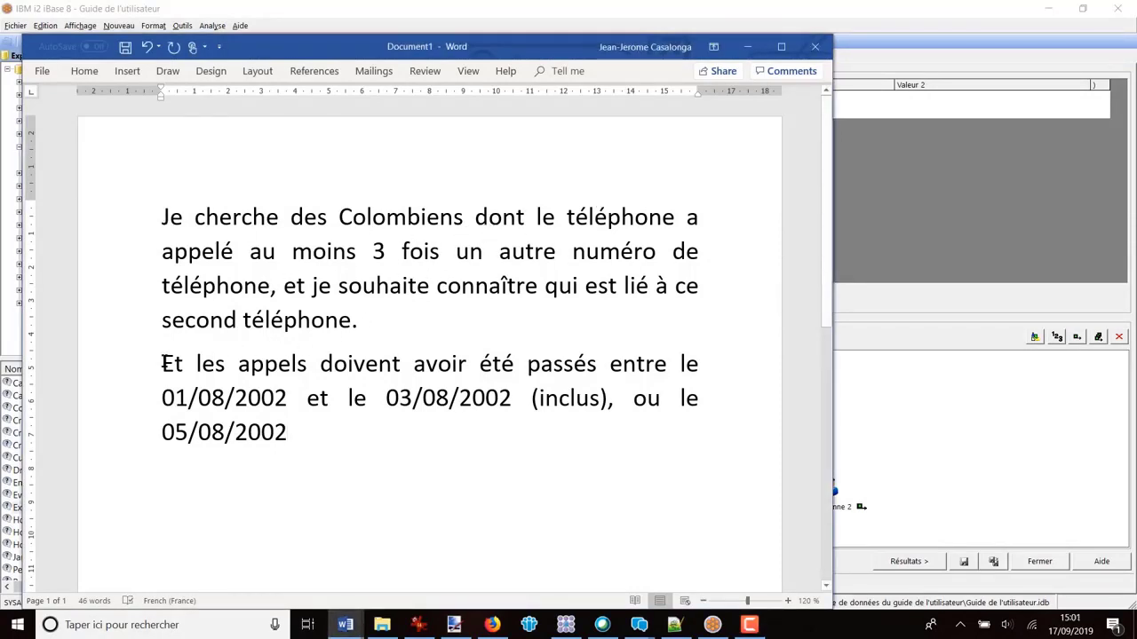
{"action": "left_click_drag", "start_coordinate": [161, 362], "coordinate": [304, 444]}
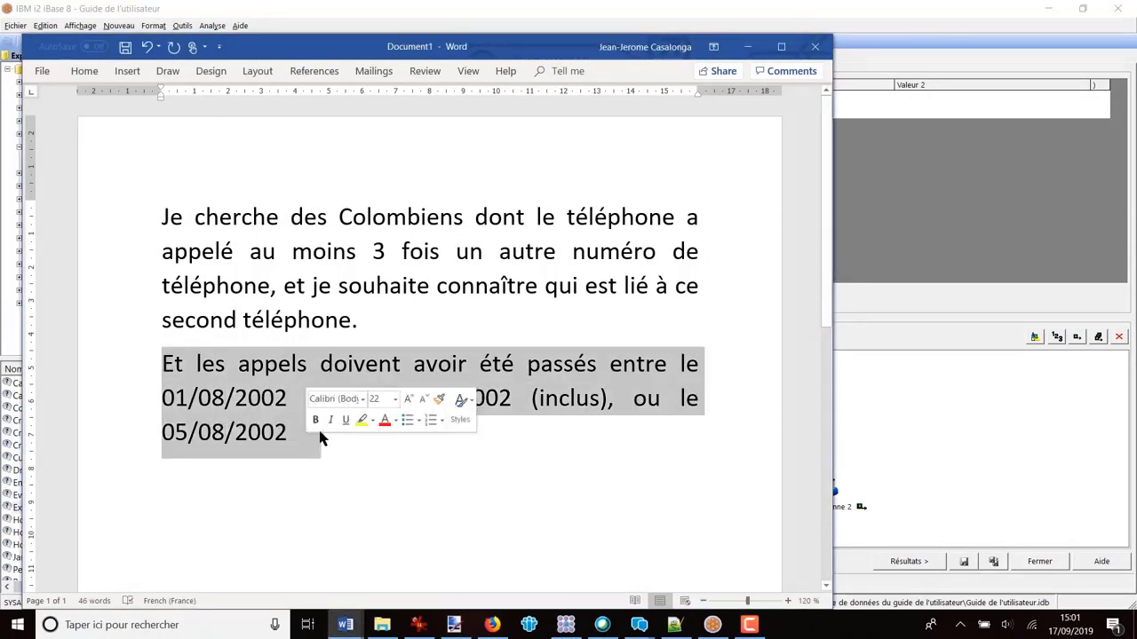
{"action": "left_click", "coordinate": [495, 477]}
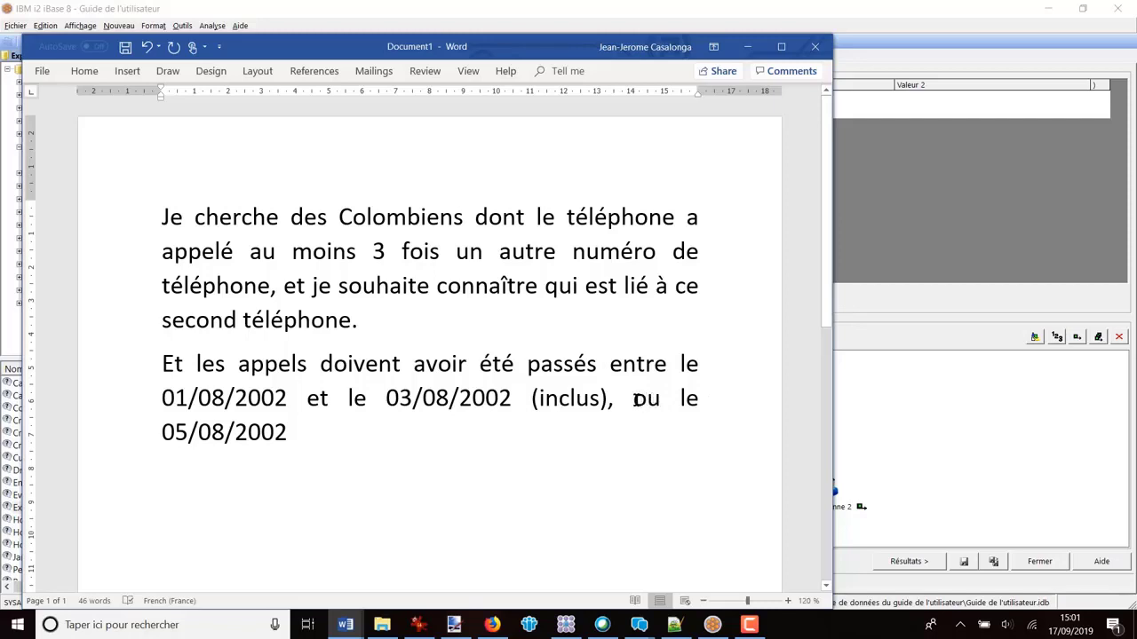
{"action": "left_click_drag", "start_coordinate": [632, 398], "coordinate": [665, 399]}
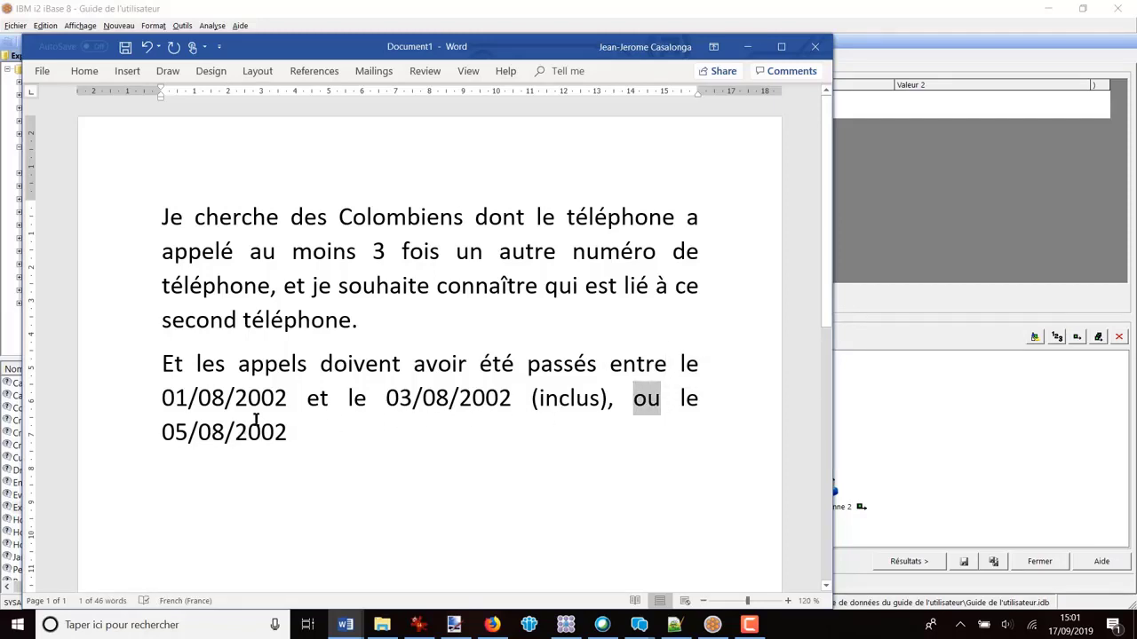
{"action": "left_click", "coordinate": [669, 431]}
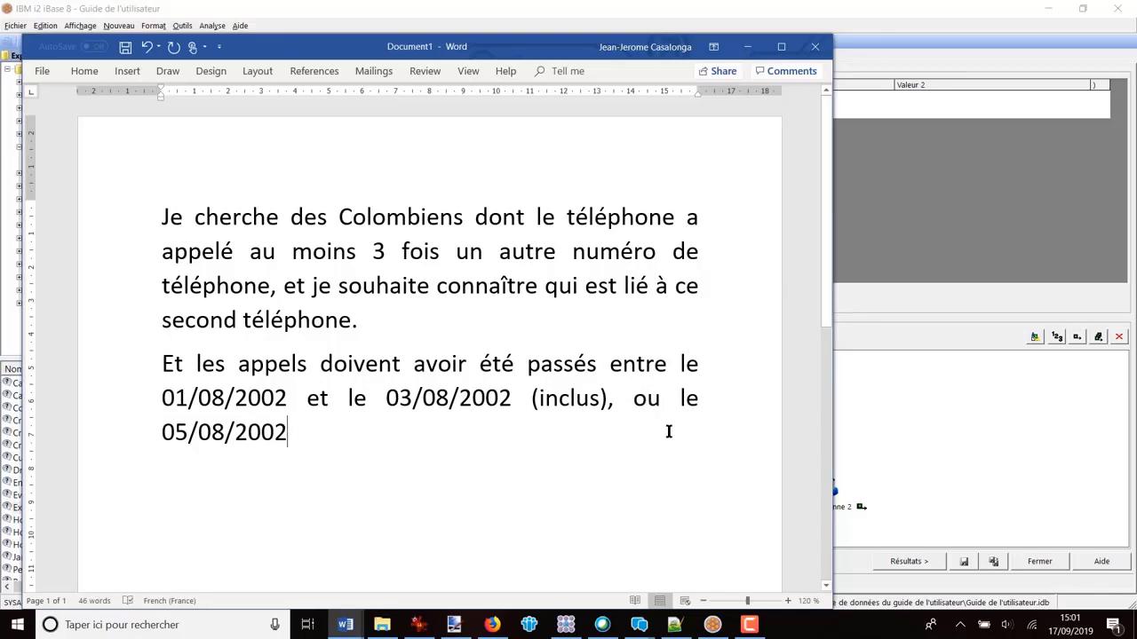
{"action": "left_click_drag", "start_coordinate": [302, 431], "coordinate": [140, 361]}
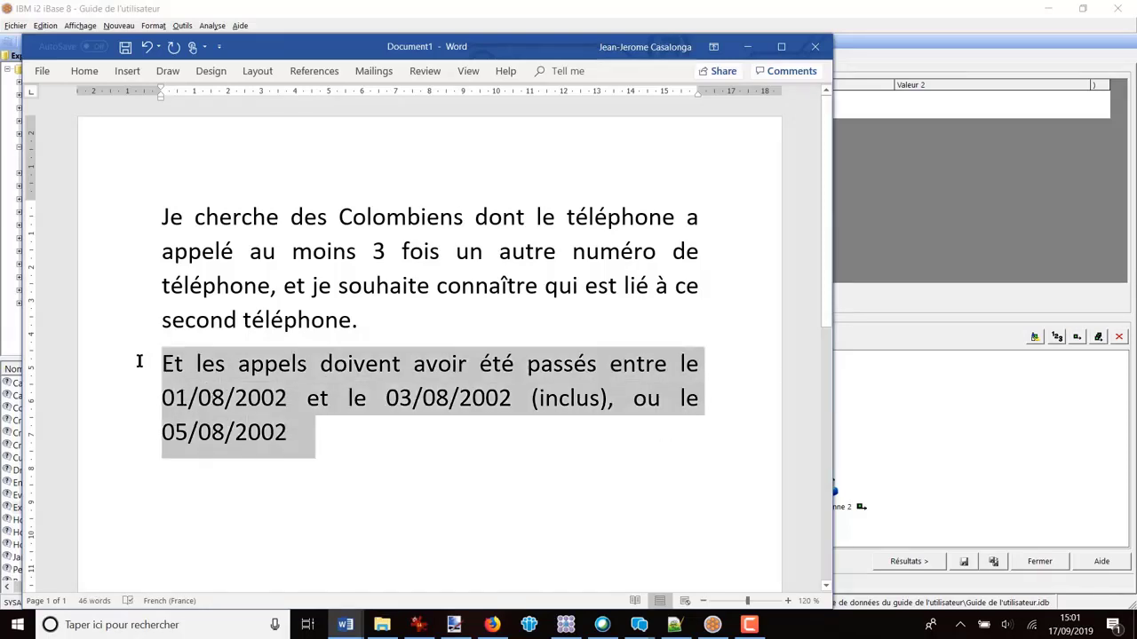
{"action": "left_click_drag", "start_coordinate": [375, 321], "coordinate": [160, 219]}
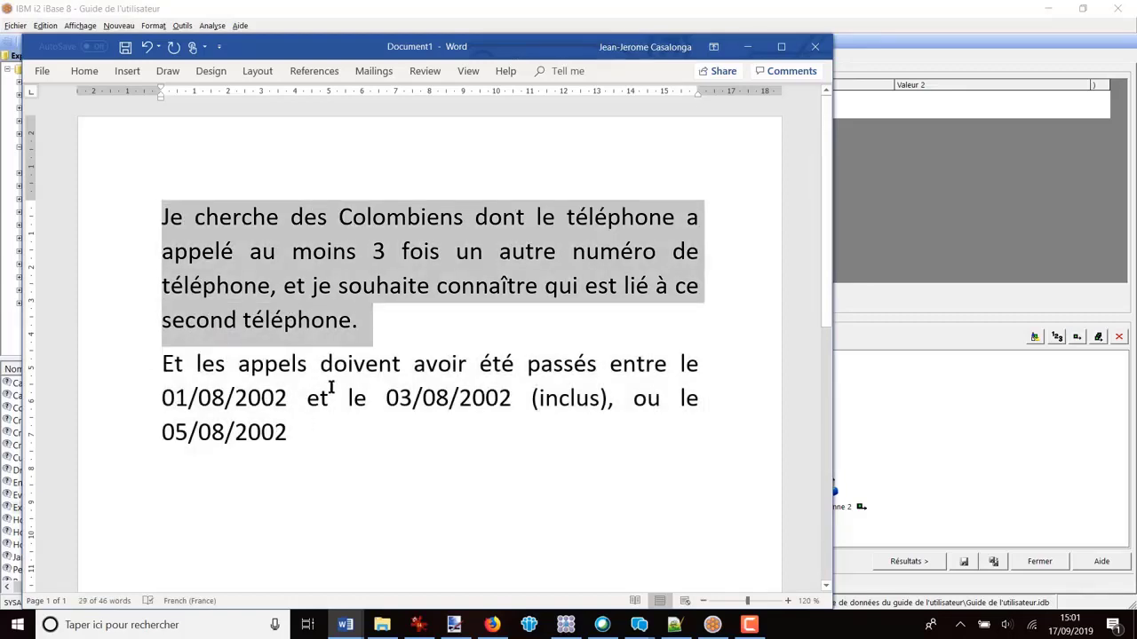
{"action": "left_click", "coordinate": [347, 464]}
{"action": "left_click_drag", "start_coordinate": [310, 423], "coordinate": [163, 363]}
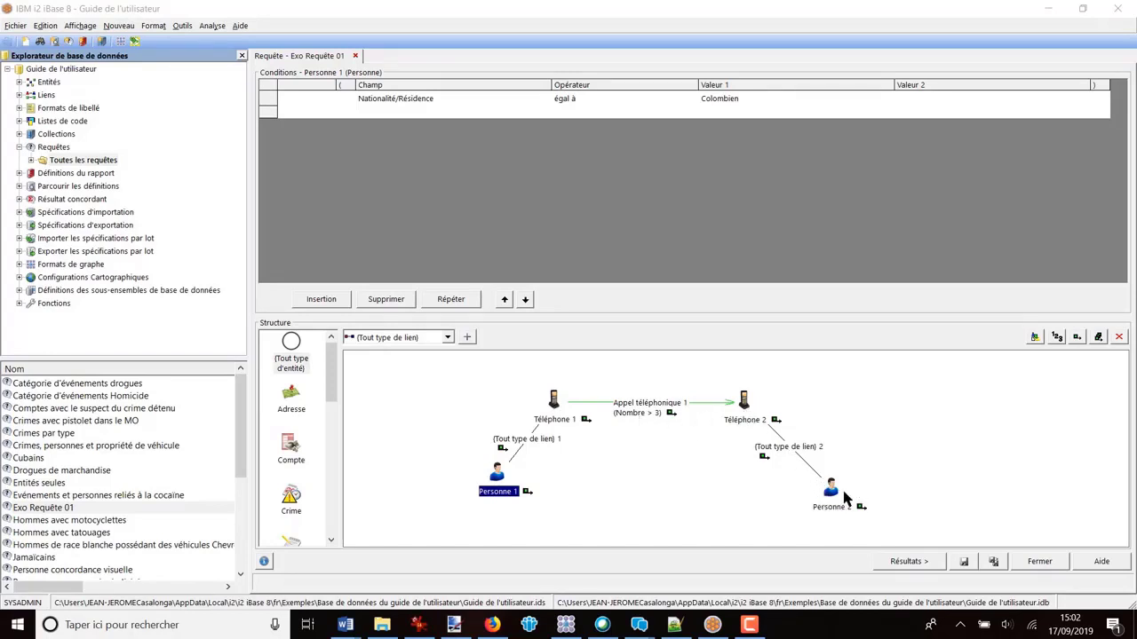
Step: In iBase, review the conditions of Personne 1 and the Appel téléphonique link, and reread the call-date requirement in the Word document
{"action": "left_click", "coordinate": [498, 476]}
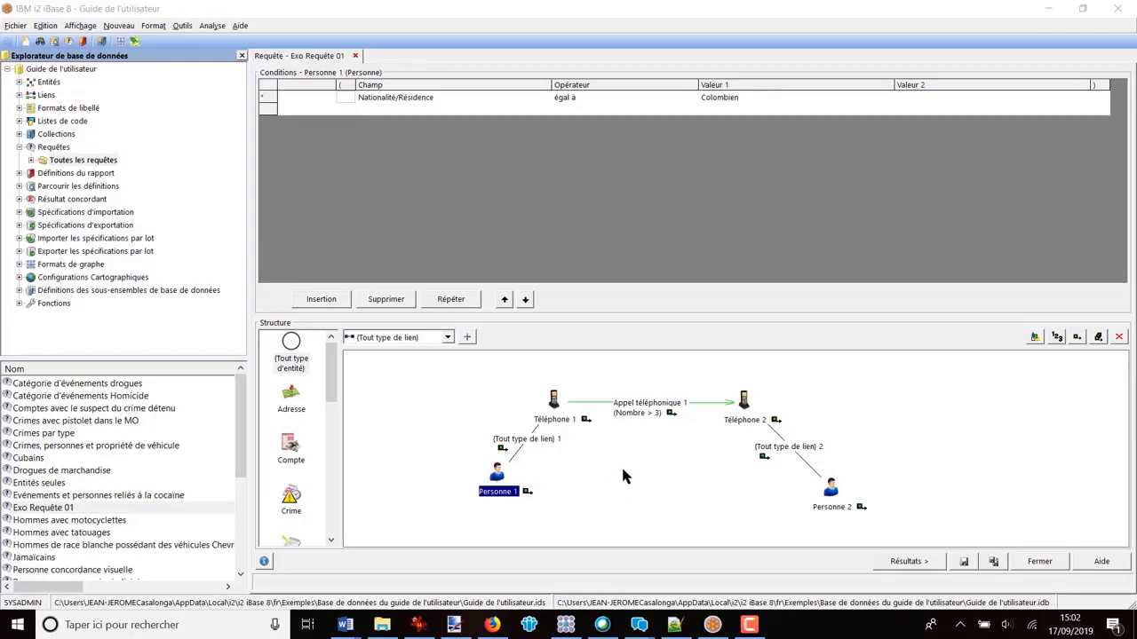
{"action": "left_click", "coordinate": [644, 410]}
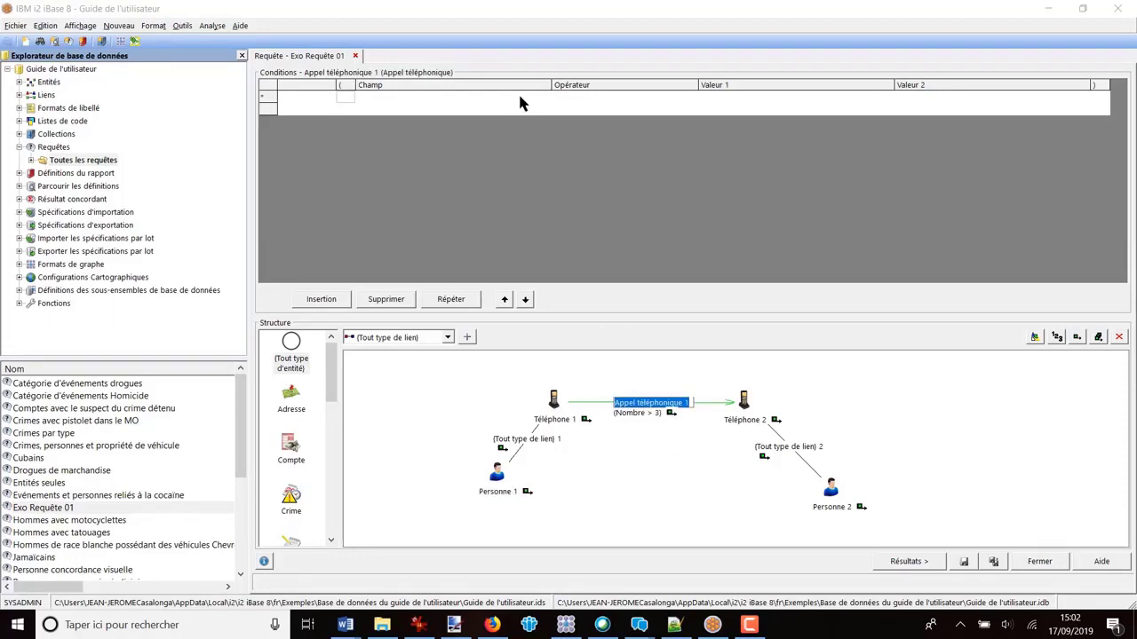
{"action": "left_click", "coordinate": [346, 625]}
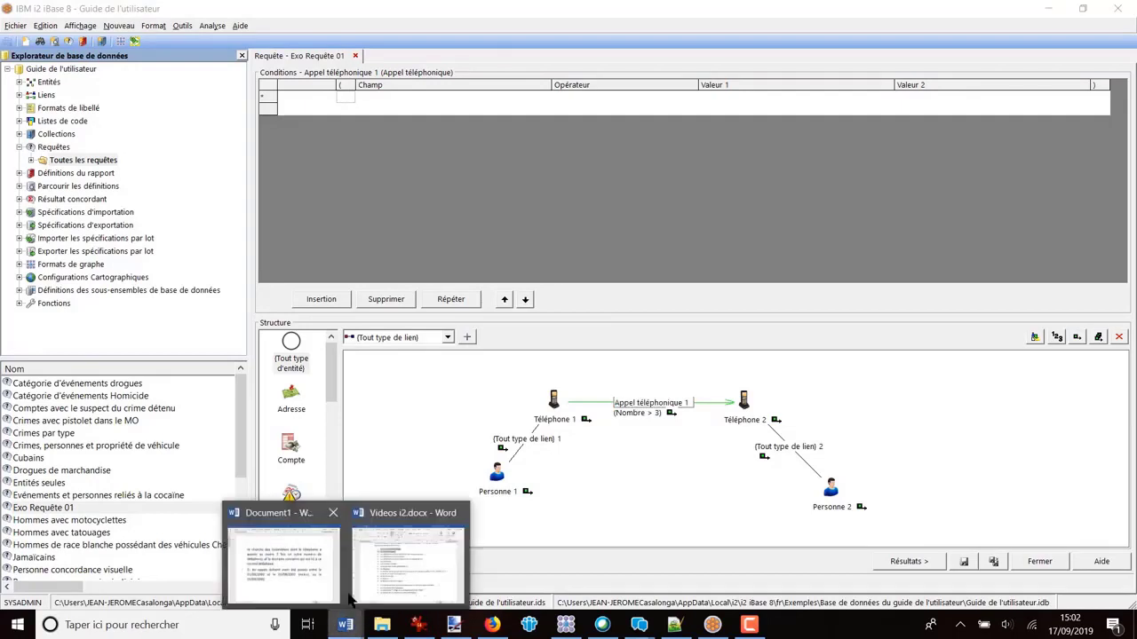
{"action": "left_click", "coordinate": [284, 560]}
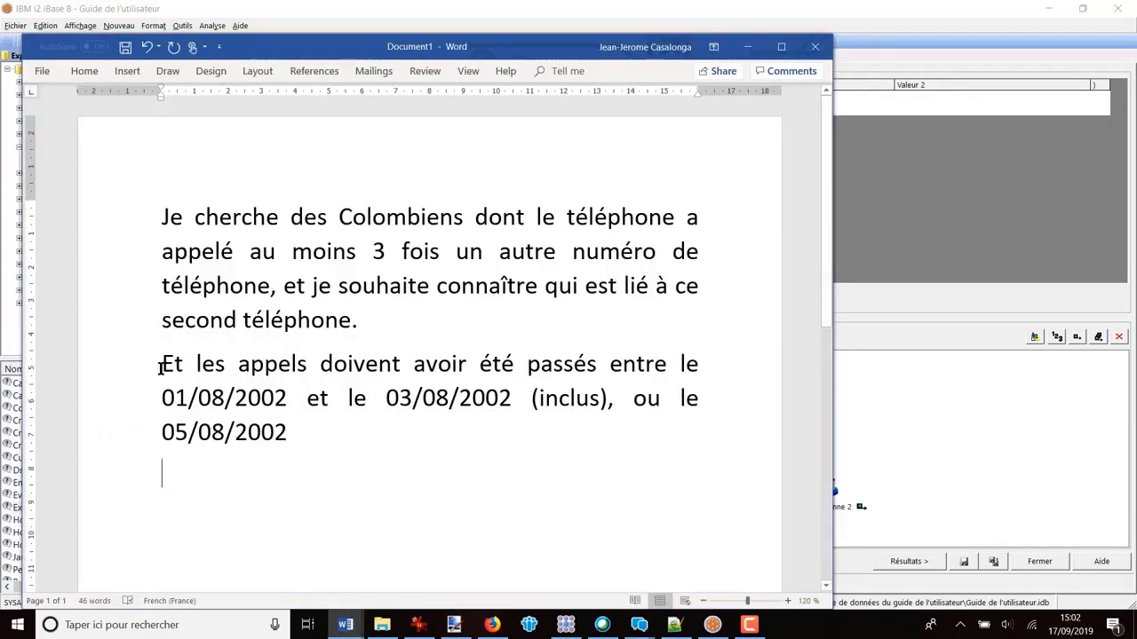
{"action": "left_click_drag", "start_coordinate": [161, 367], "coordinate": [503, 397]}
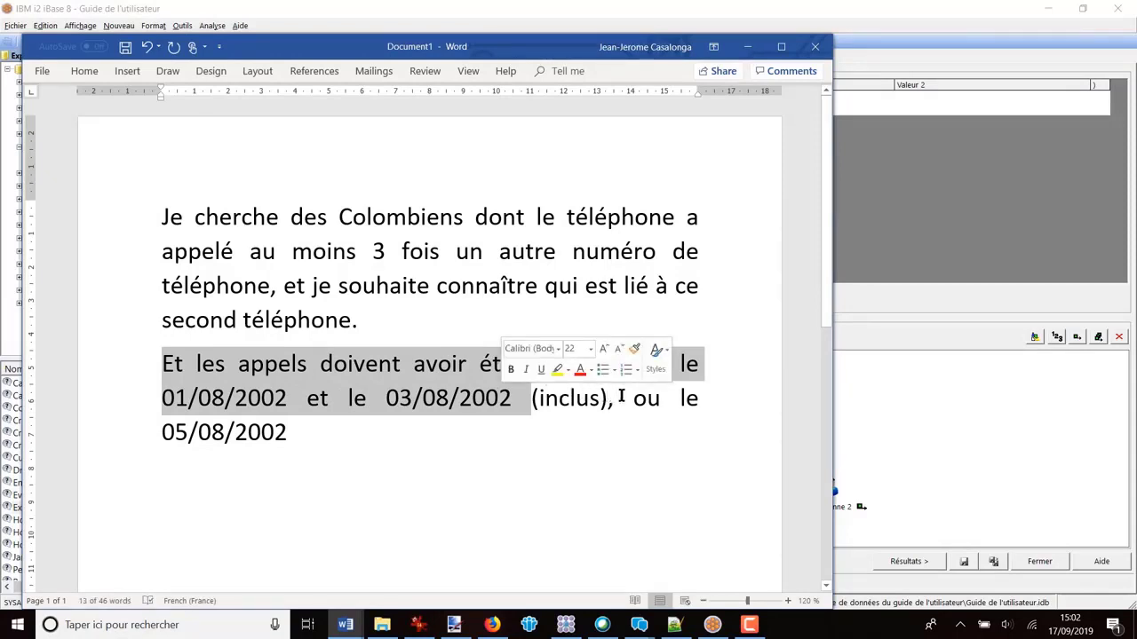
{"action": "double_click", "coordinate": [636, 400]}
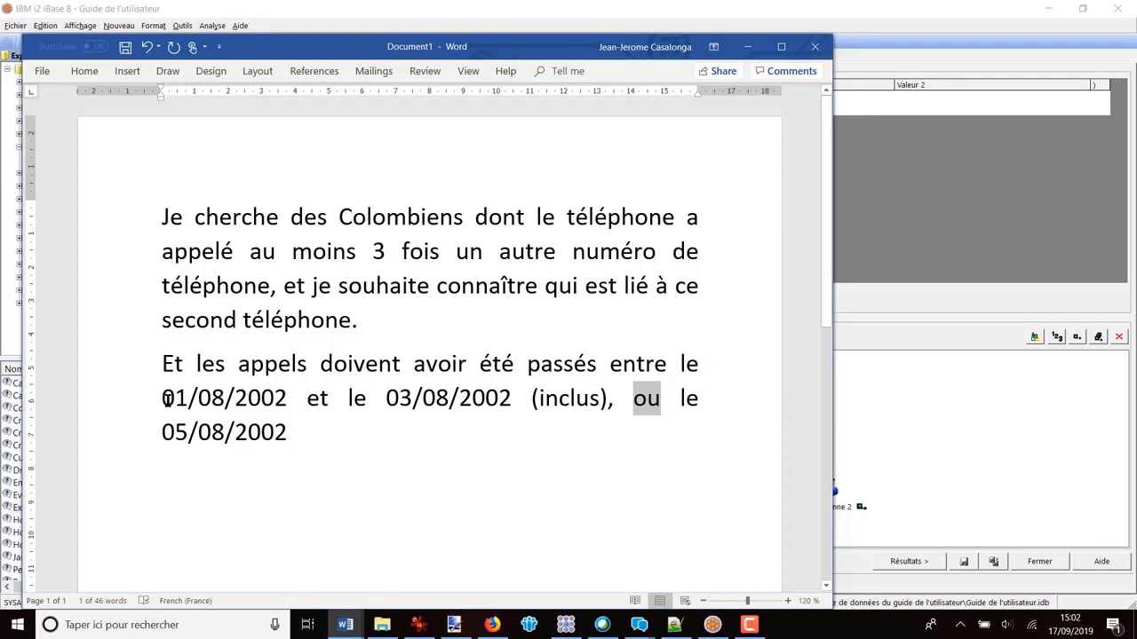
{"action": "left_click_drag", "start_coordinate": [162, 398], "coordinate": [495, 401]}
{"action": "left_click", "coordinate": [910, 217]}
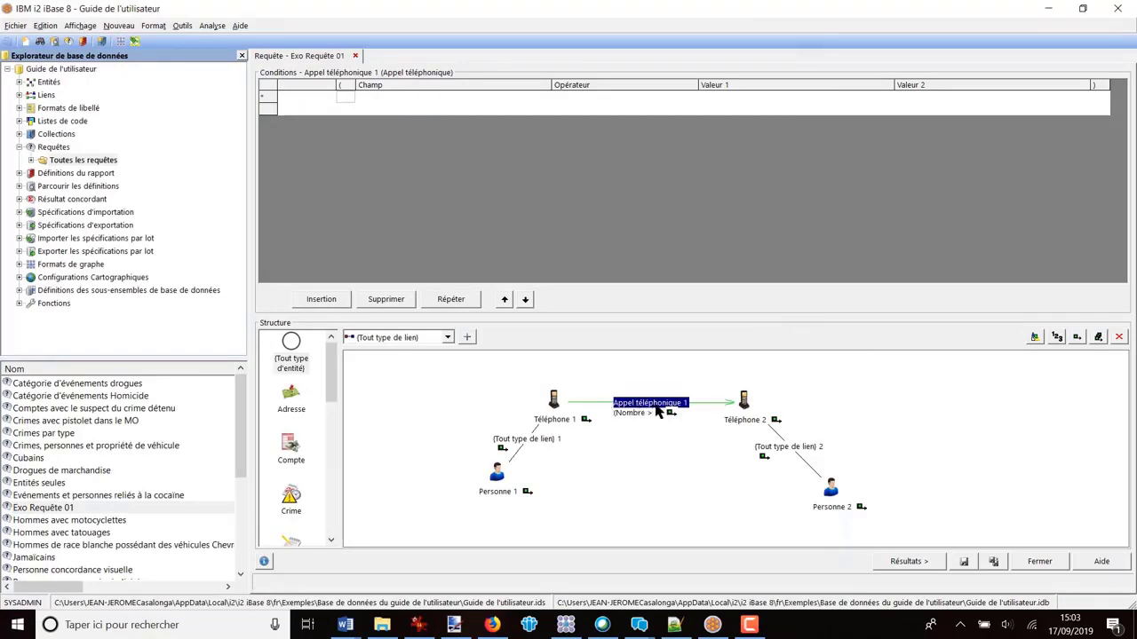
Step: Add a condition to the Appel téléphonique link requiring Date de début "entre" 01/08/2002 and 03/08/2002
{"action": "left_click", "coordinate": [513, 105]}
{"action": "left_click", "coordinate": [543, 100]}
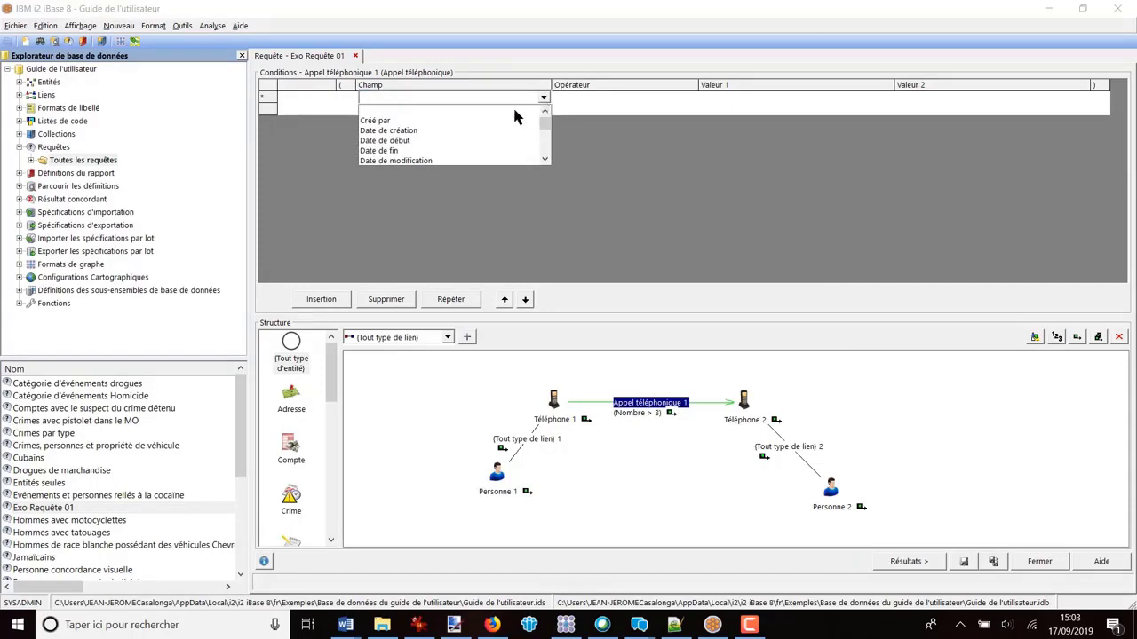
{"action": "left_click", "coordinate": [410, 140]}
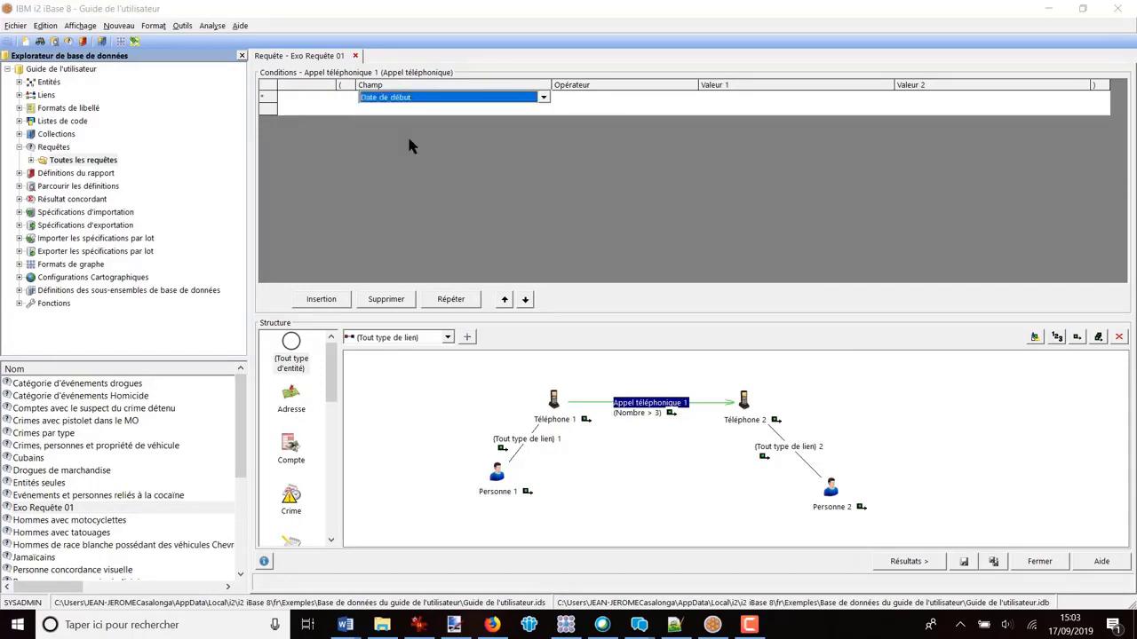
{"action": "left_click", "coordinate": [613, 103]}
{"action": "left_click", "coordinate": [691, 99]}
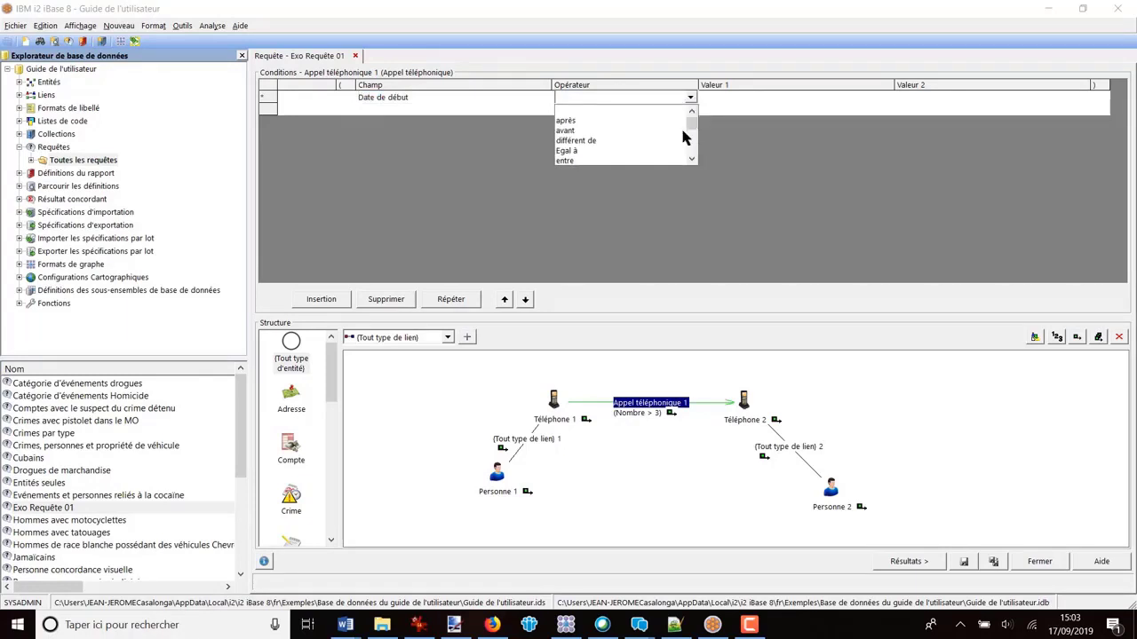
{"action": "left_click", "coordinate": [568, 163]}
{"action": "left_click", "coordinate": [726, 102]}
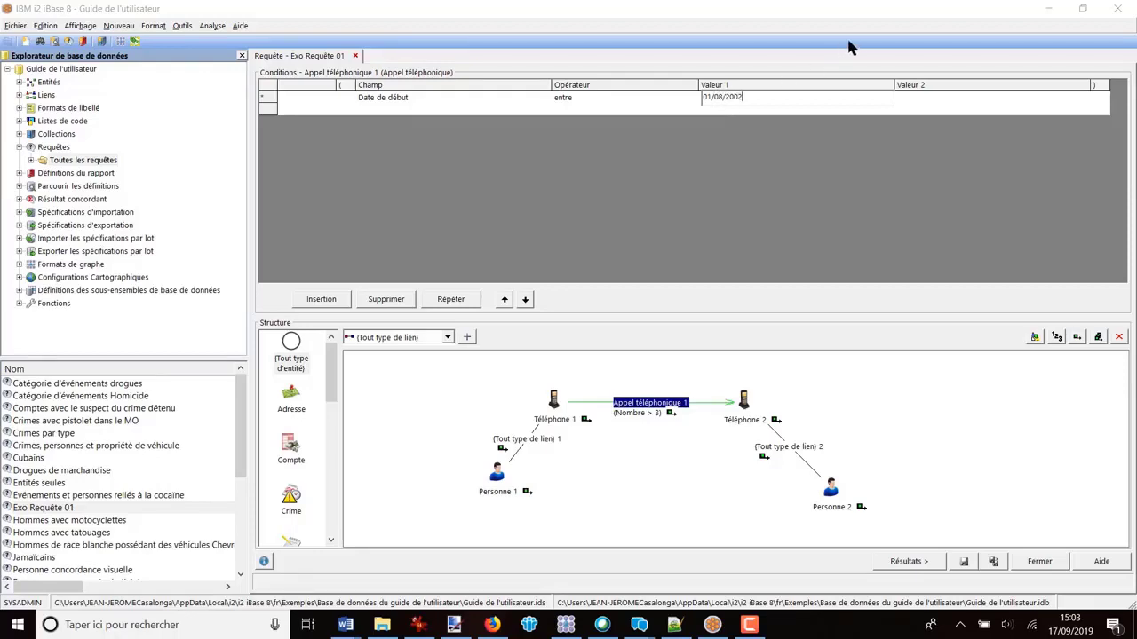
{"action": "left_click", "coordinate": [921, 99]}
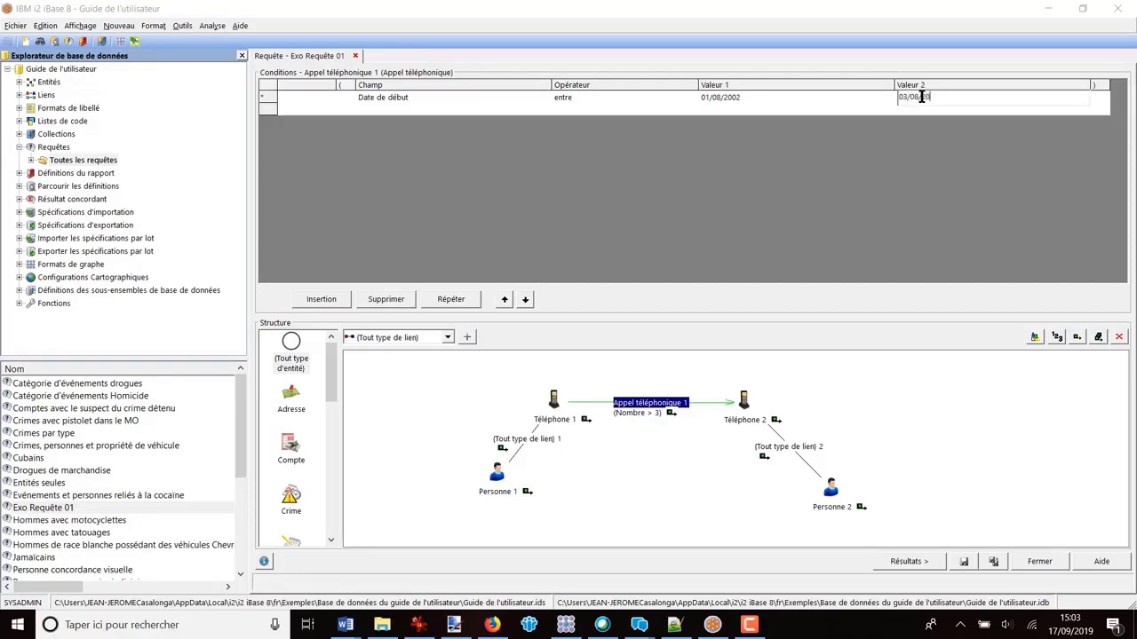
{"action": "key", "text": "BackSpace"}
{"action": "type", "text": "2"}
{"action": "left_click", "coordinate": [938, 153]}
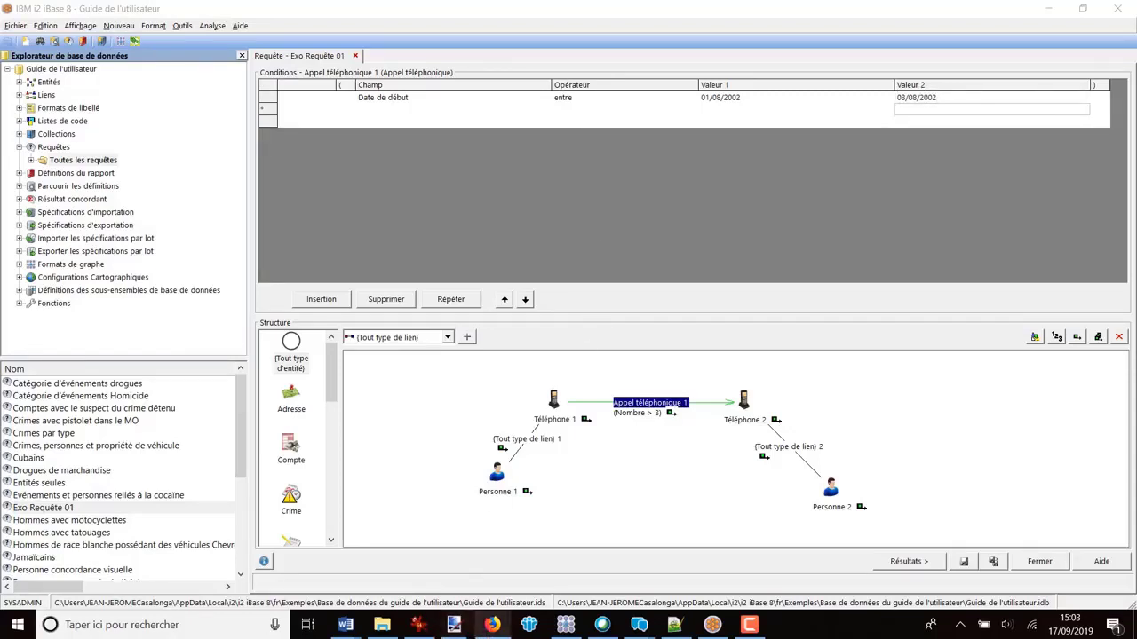
Step: Check the alternative date in the Word question, and in iBase start a second link condition with OU on the Date de début field
{"action": "mouse_move", "coordinate": [346, 624]}
{"action": "left_click", "coordinate": [267, 577]}
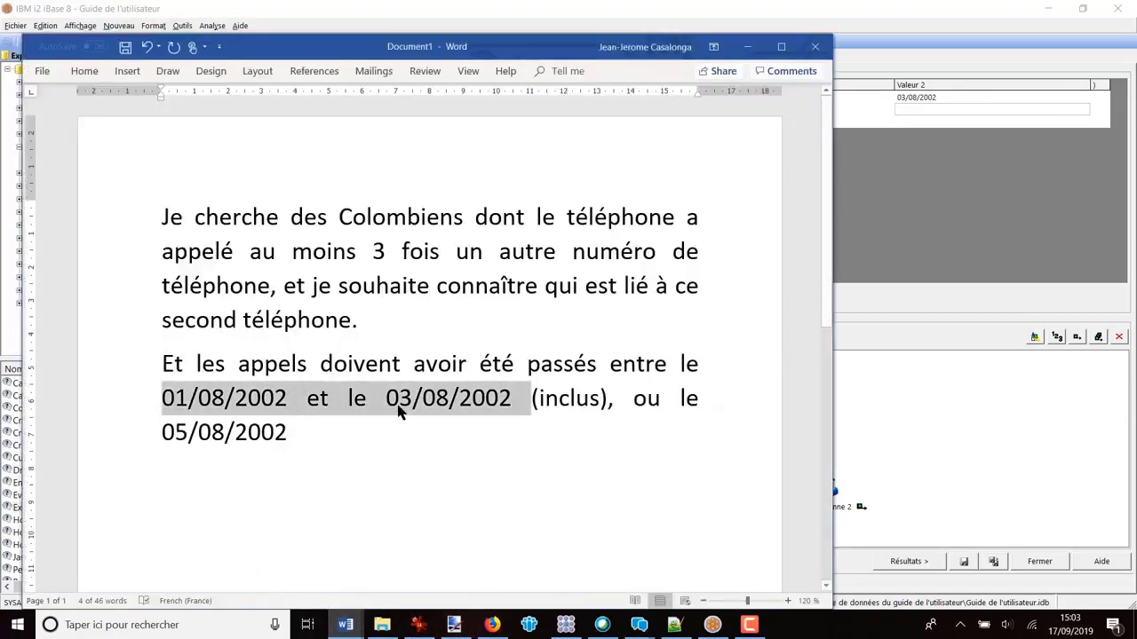
{"action": "left_click", "coordinate": [548, 436]}
{"action": "left_click_drag", "start_coordinate": [637, 395], "coordinate": [624, 427]}
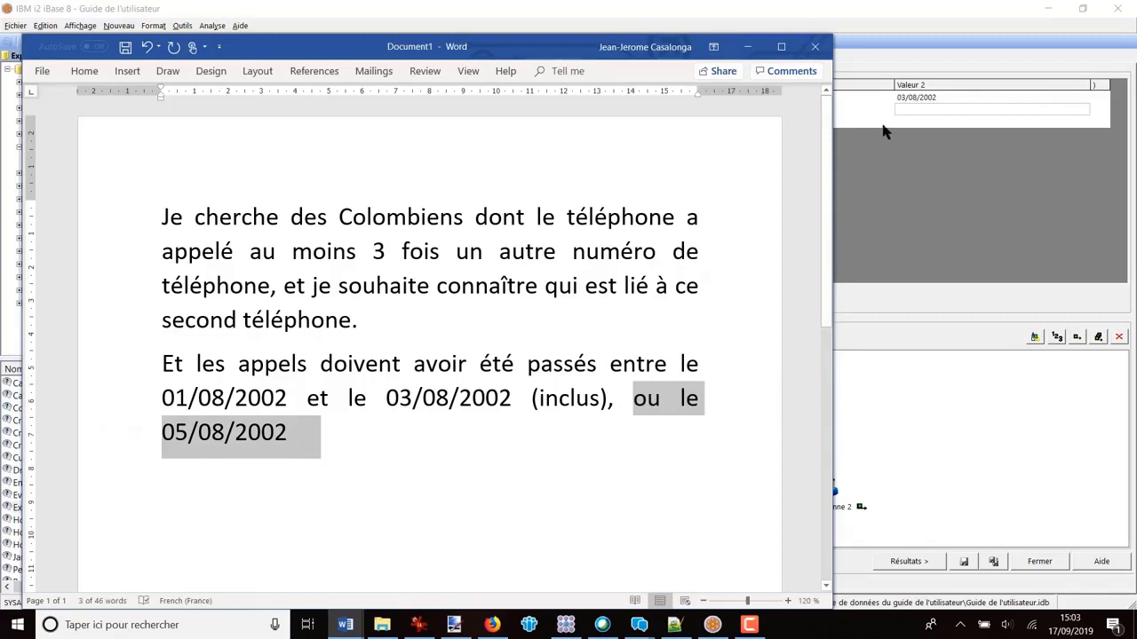
{"action": "left_click", "coordinate": [933, 68]}
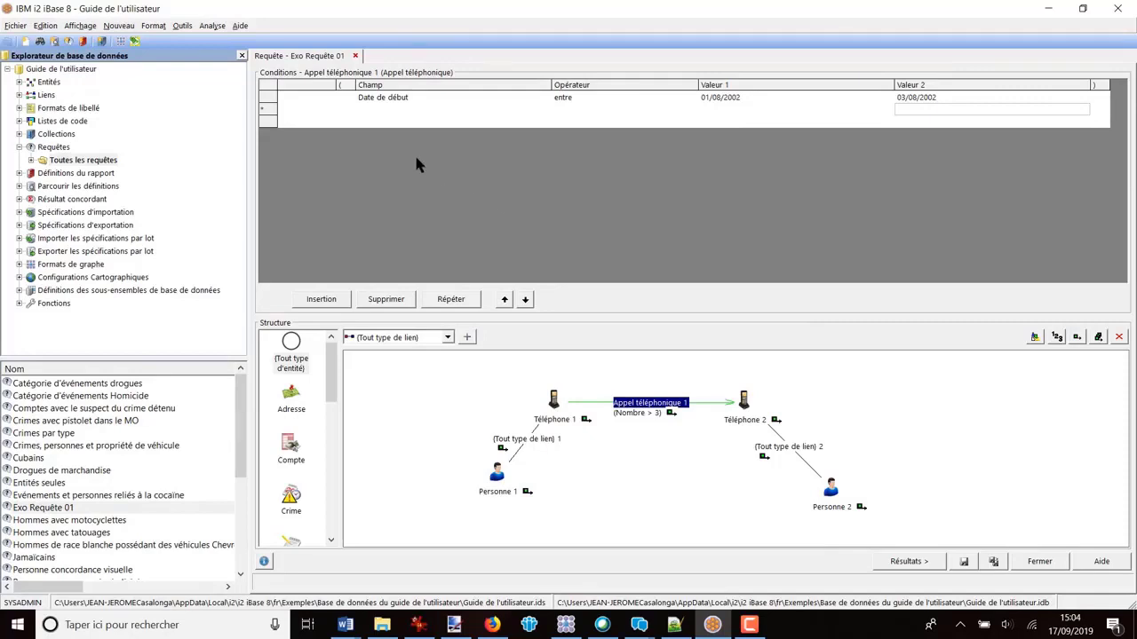
{"action": "left_click", "coordinate": [316, 111]}
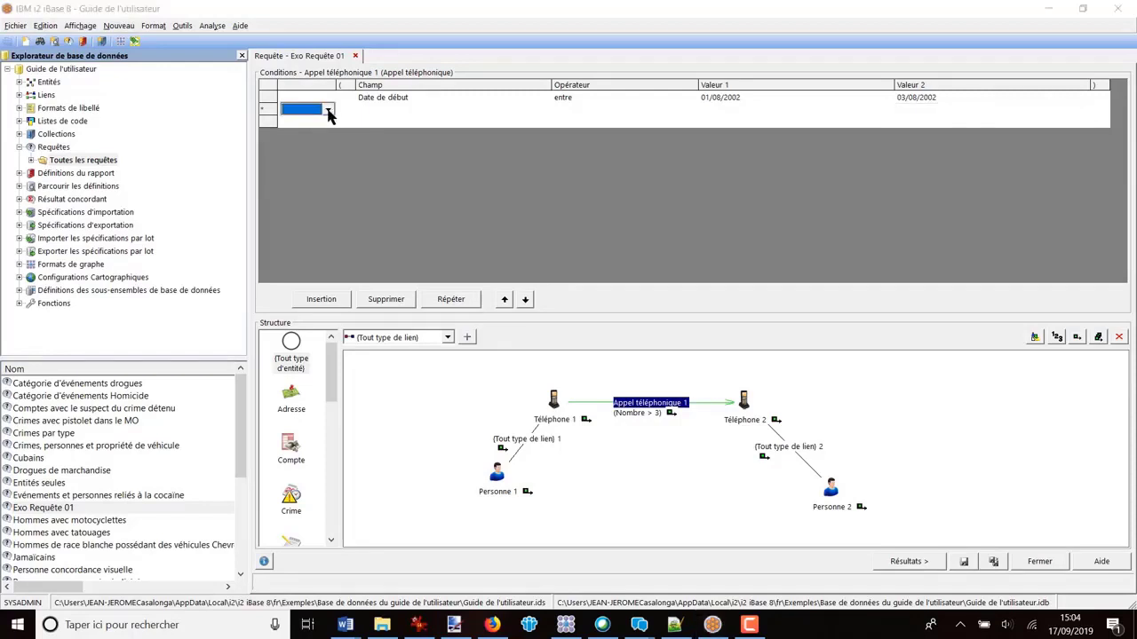
{"action": "left_click", "coordinate": [327, 110]}
{"action": "left_click", "coordinate": [293, 135]}
{"action": "left_click", "coordinate": [401, 111]}
{"action": "left_click", "coordinate": [402, 110]}
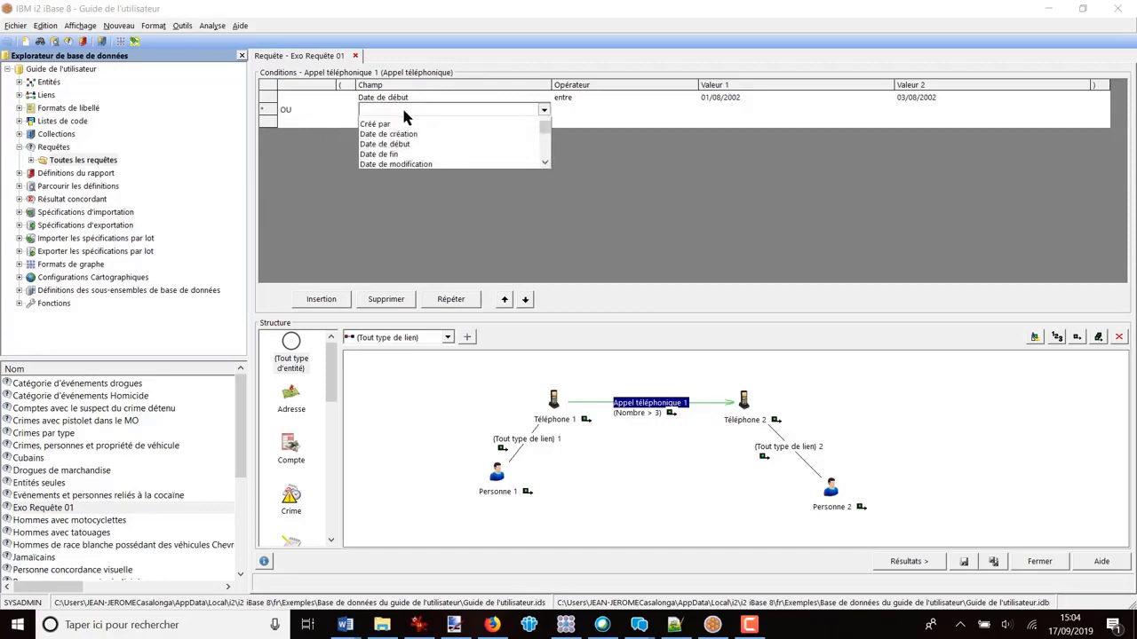
{"action": "left_click", "coordinate": [402, 153]}
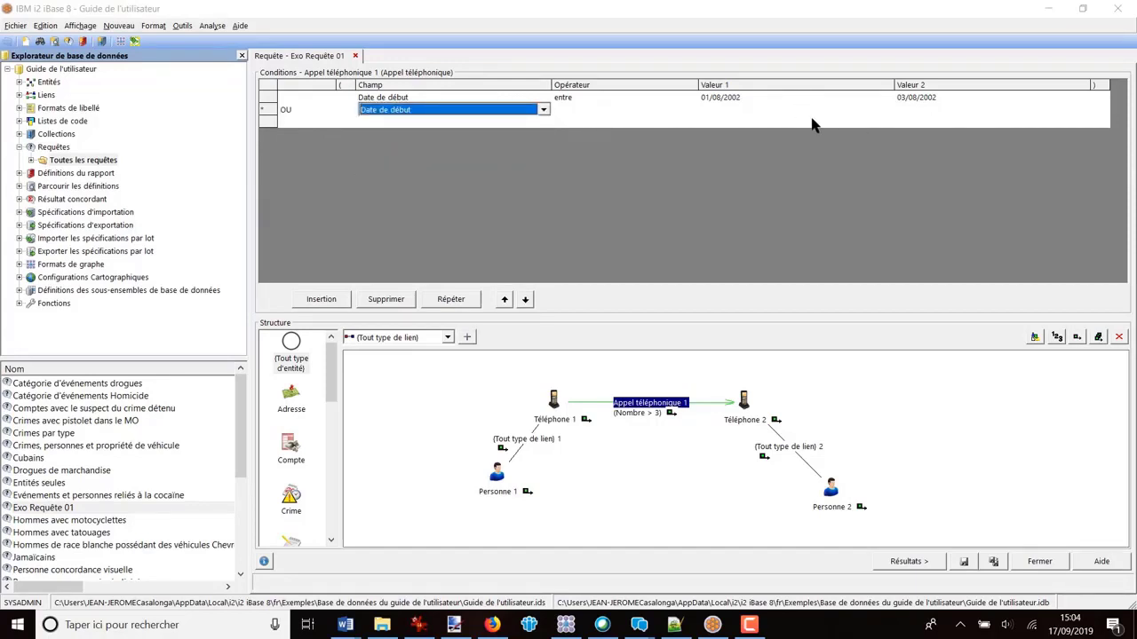
Step: Set the second Date de début condition to "Egal à" 05/08/2002 and show the query results
{"action": "left_click", "coordinate": [640, 114]}
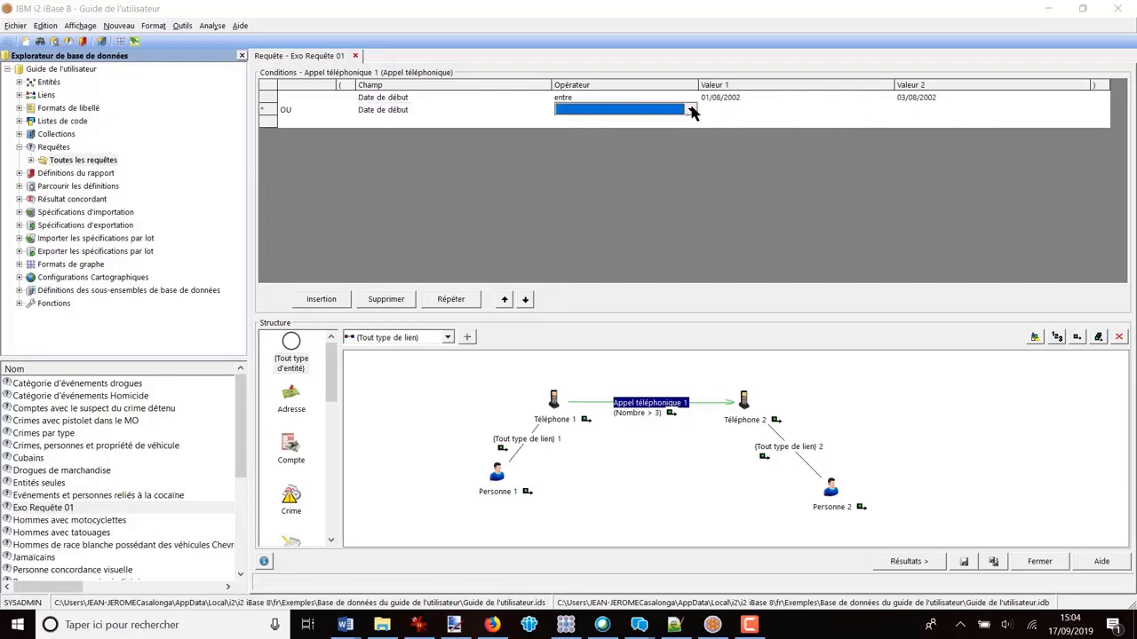
{"action": "left_click", "coordinate": [691, 111]}
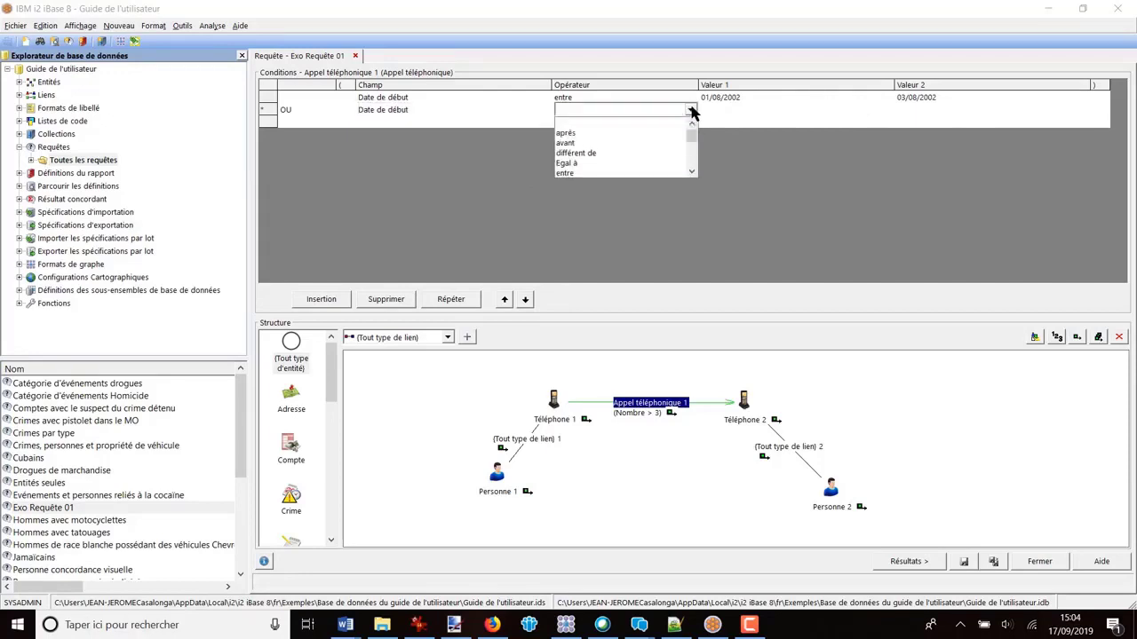
{"action": "left_click", "coordinate": [593, 164]}
{"action": "left_click", "coordinate": [730, 111]}
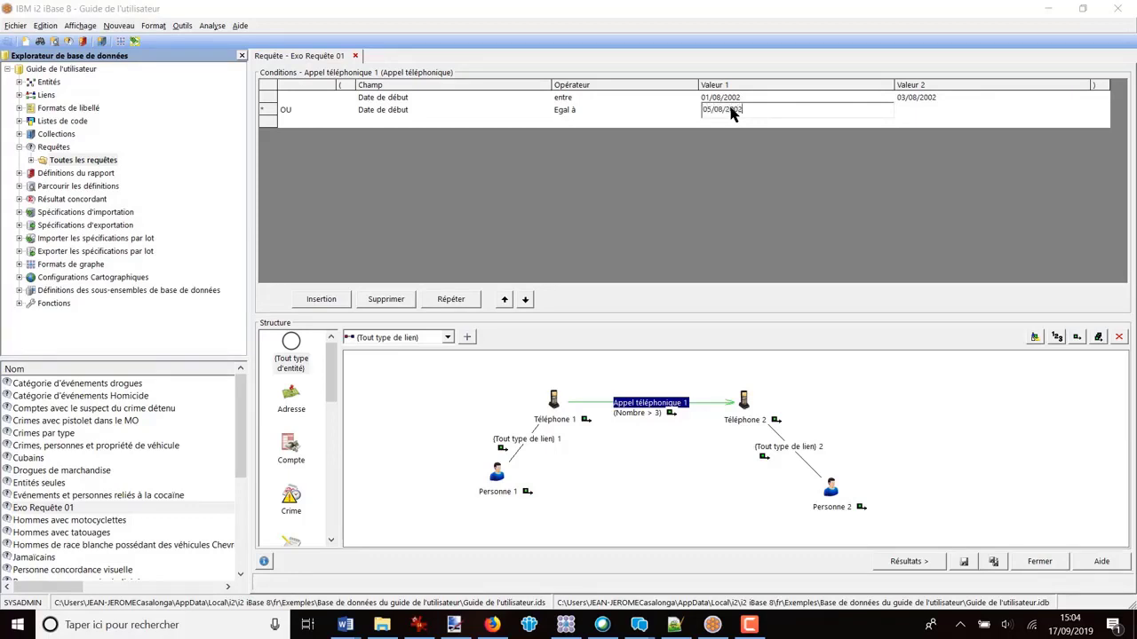
{"action": "type", "text": "05/08/2002"}
{"action": "key", "text": "Return"}
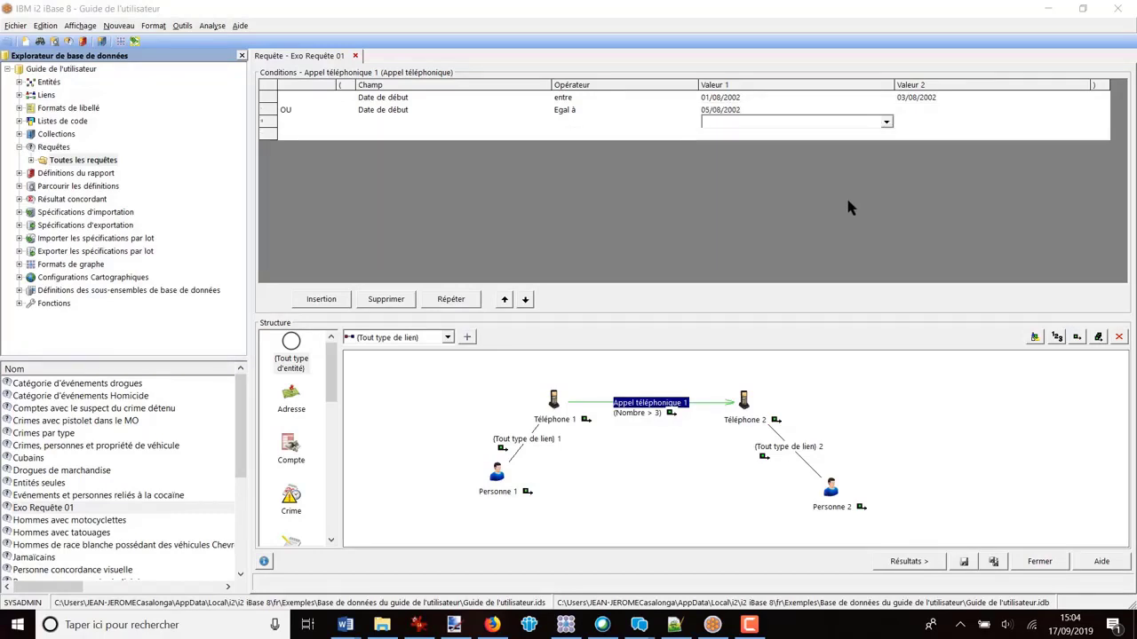
{"action": "left_click", "coordinate": [913, 565]}
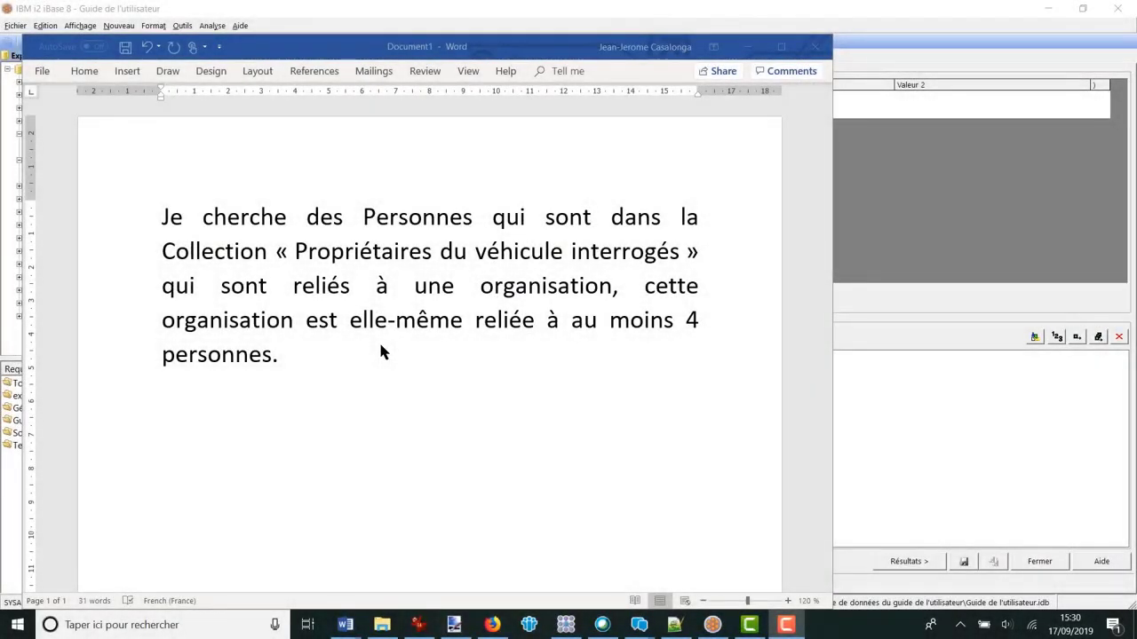
Step: Reread the Word question about members of the Collection, and in iBase add a Personne entity to the new query's structure
{"action": "left_click", "coordinate": [454, 396]}
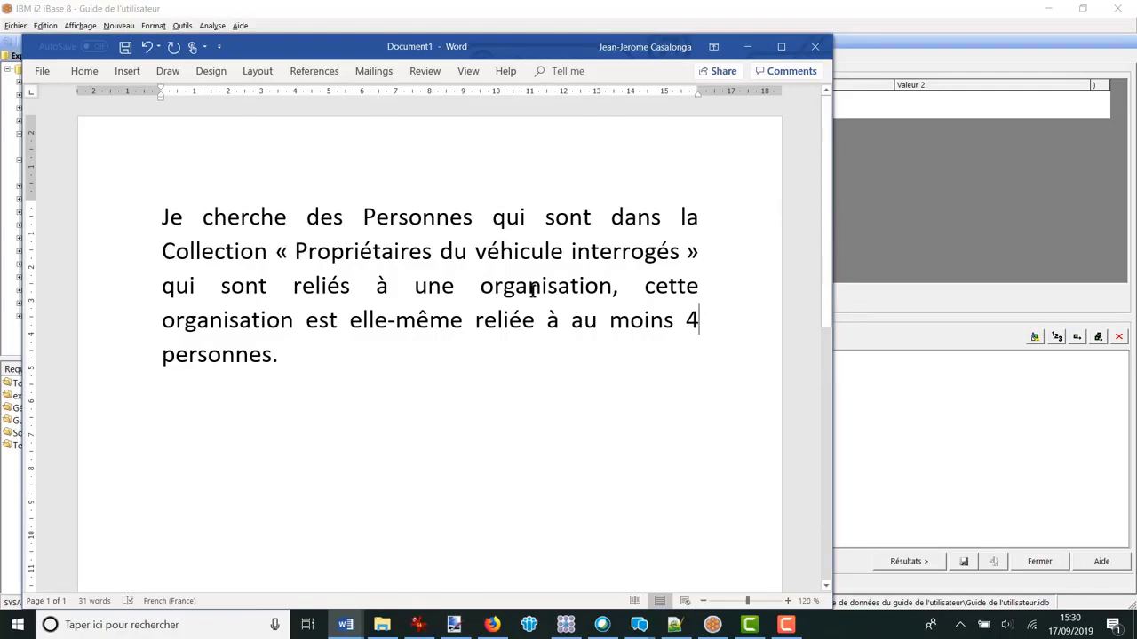
{"action": "left_click", "coordinate": [876, 453]}
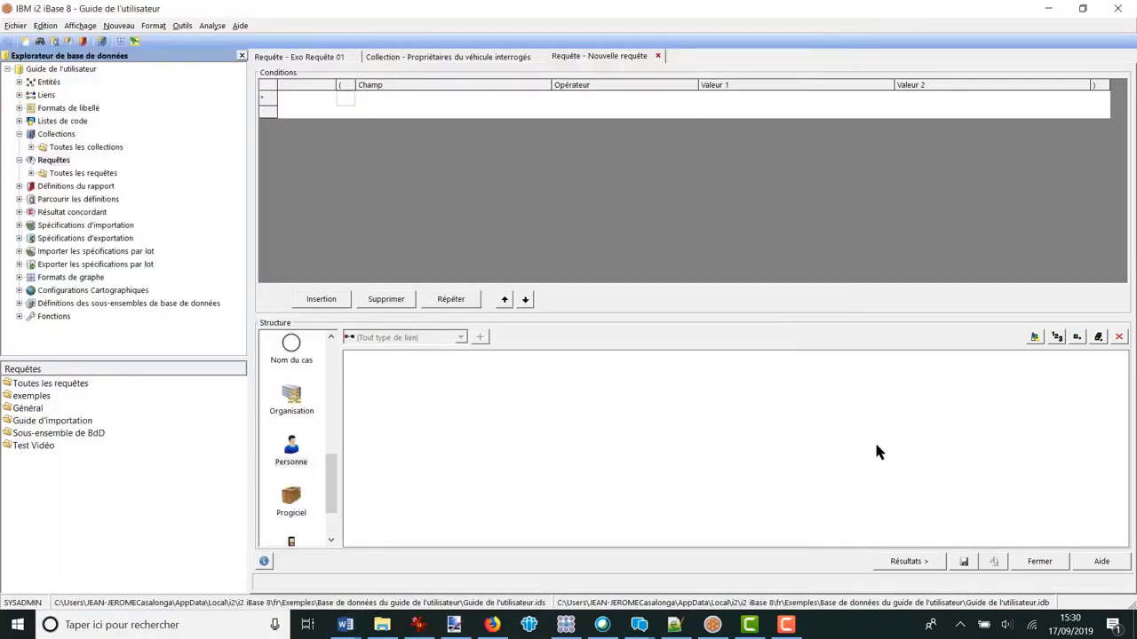
{"action": "left_click_drag", "start_coordinate": [292, 451], "coordinate": [494, 431]}
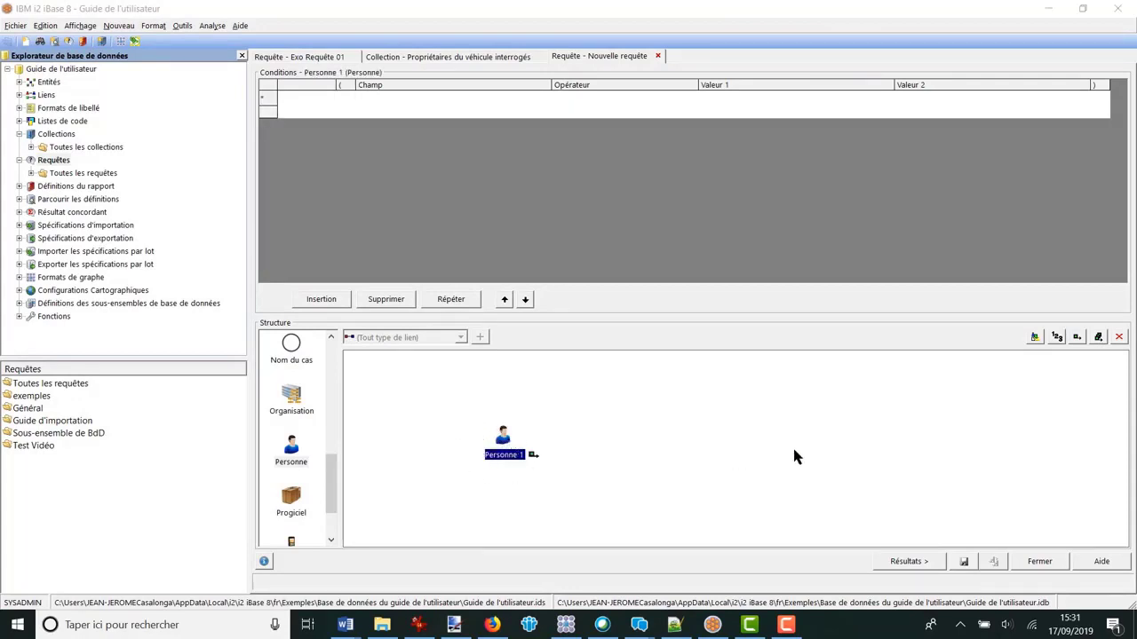
Step: Set the record source of Personne 1 to the Collection "Propriétaires du véhicule interrogés"
{"action": "left_click", "coordinate": [1034, 340]}
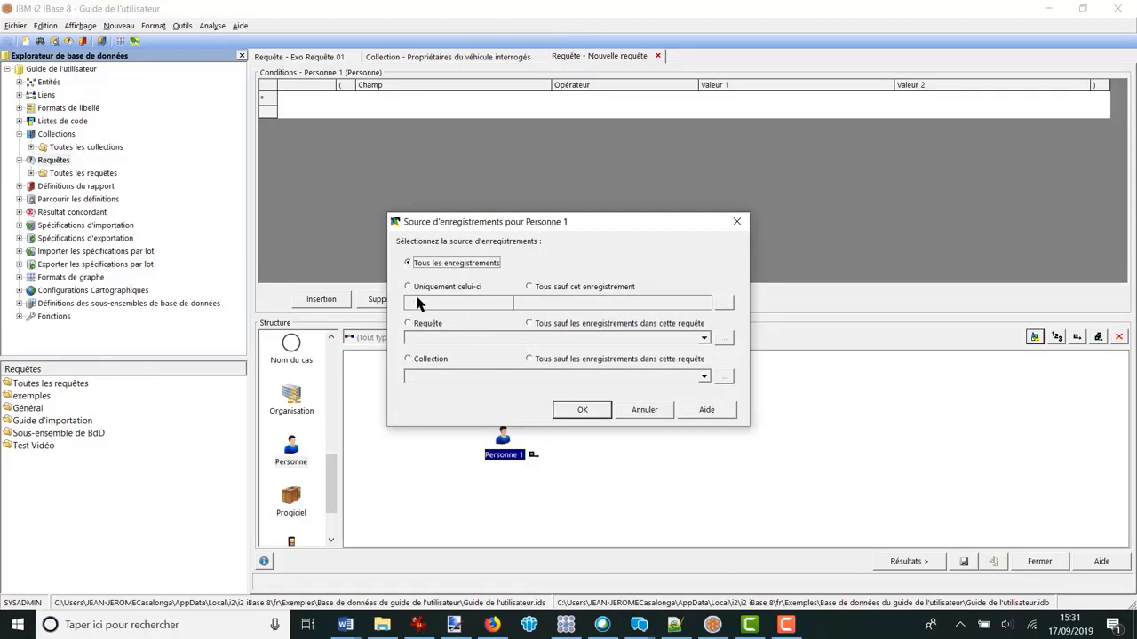
{"action": "left_click", "coordinate": [408, 359]}
{"action": "left_click", "coordinate": [703, 377]}
{"action": "left_click_drag", "start_coordinate": [706, 408], "coordinate": [707, 431]}
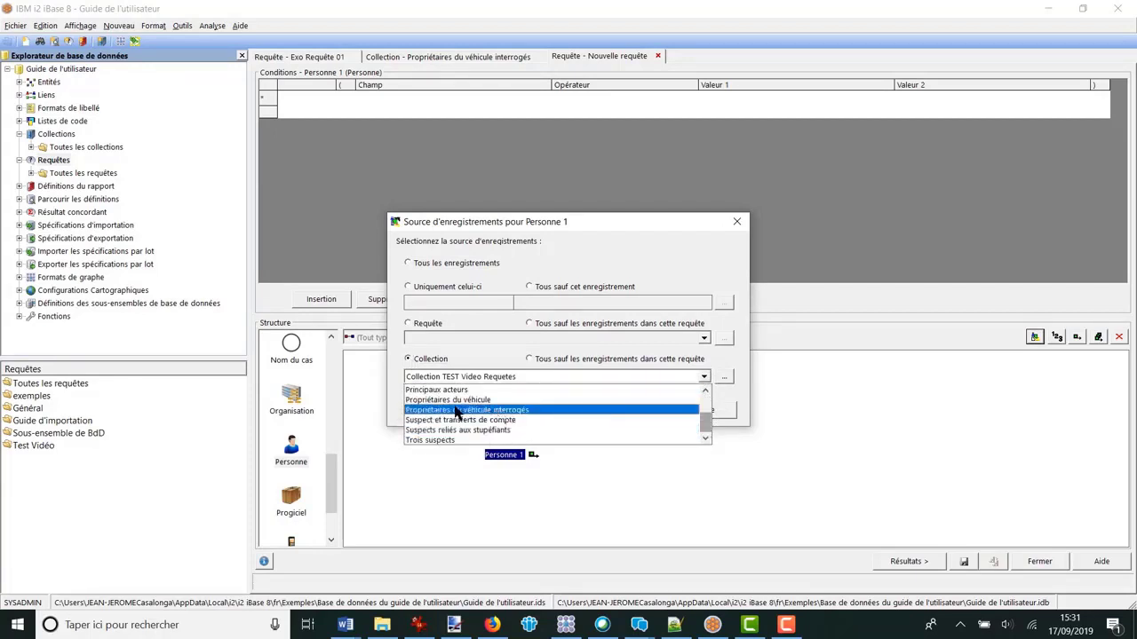
{"action": "left_click", "coordinate": [508, 417]}
{"action": "left_click", "coordinate": [590, 413]}
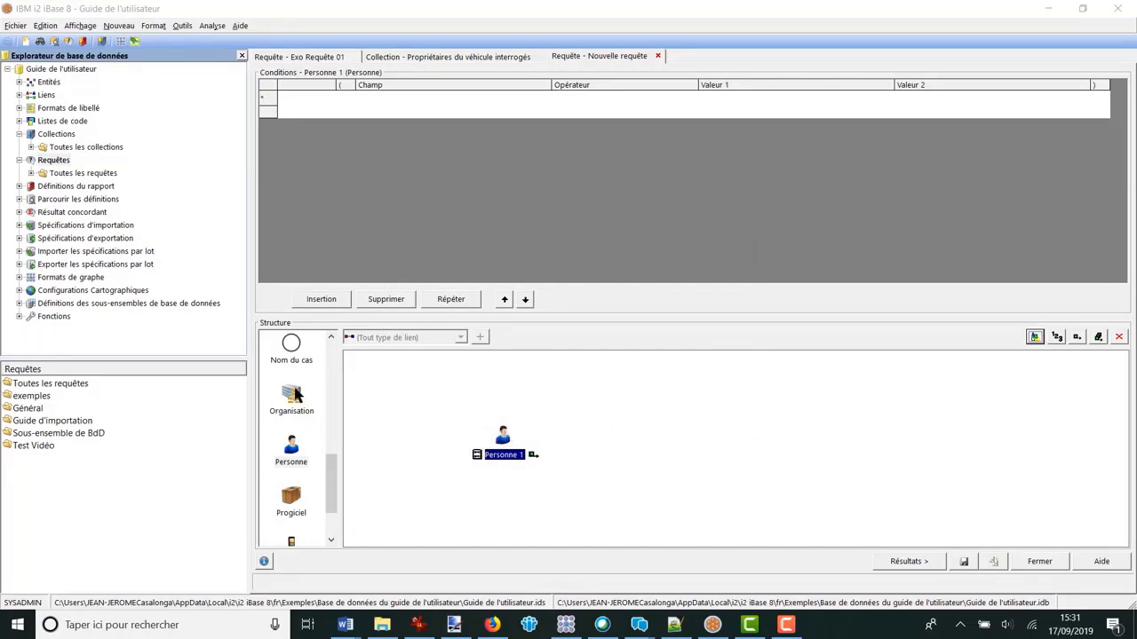
Step: Add an Organisation entity to the query structure and connect Personne 1 to it with a "(Tout type de lien)" link
{"action": "left_click_drag", "start_coordinate": [295, 394], "coordinate": [603, 400]}
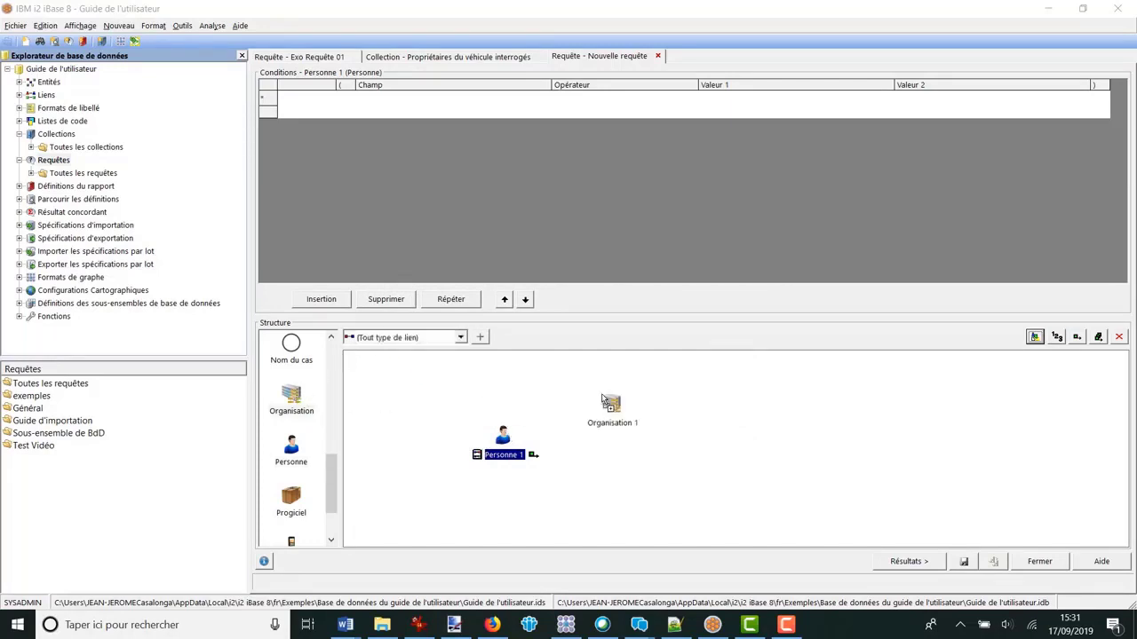
{"action": "left_click", "coordinate": [479, 337]}
{"action": "left_click_drag", "start_coordinate": [500, 432], "coordinate": [641, 396]}
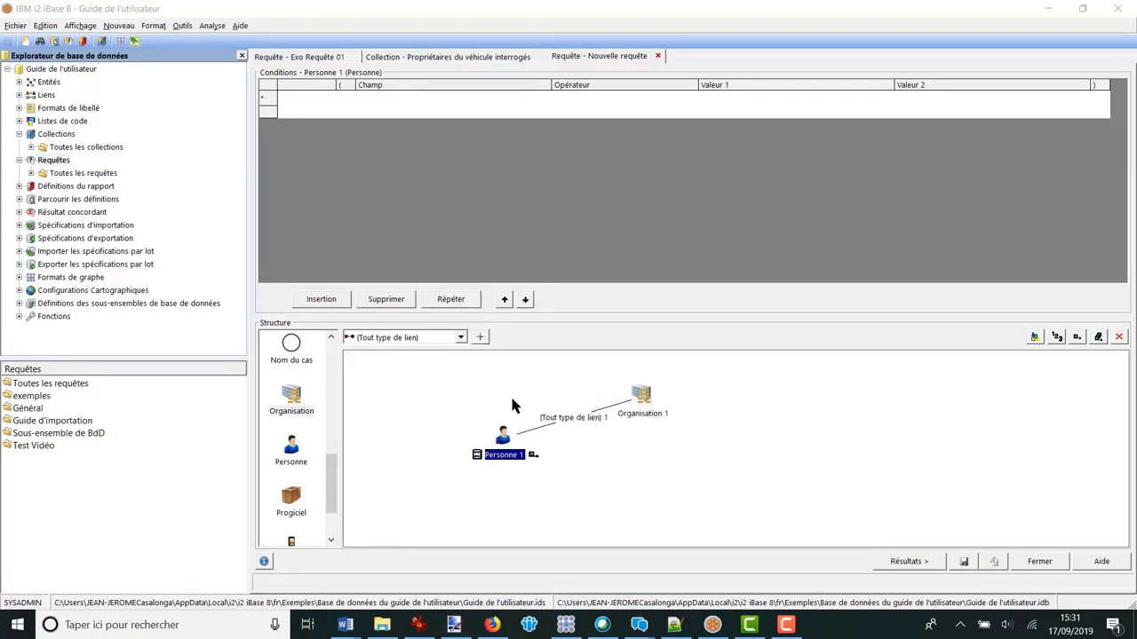
Step: Add a second Personne entity and connect Organisation 1 to it with a "(Tout type de lien)" link
{"action": "left_click_drag", "start_coordinate": [293, 451], "coordinate": [781, 453]}
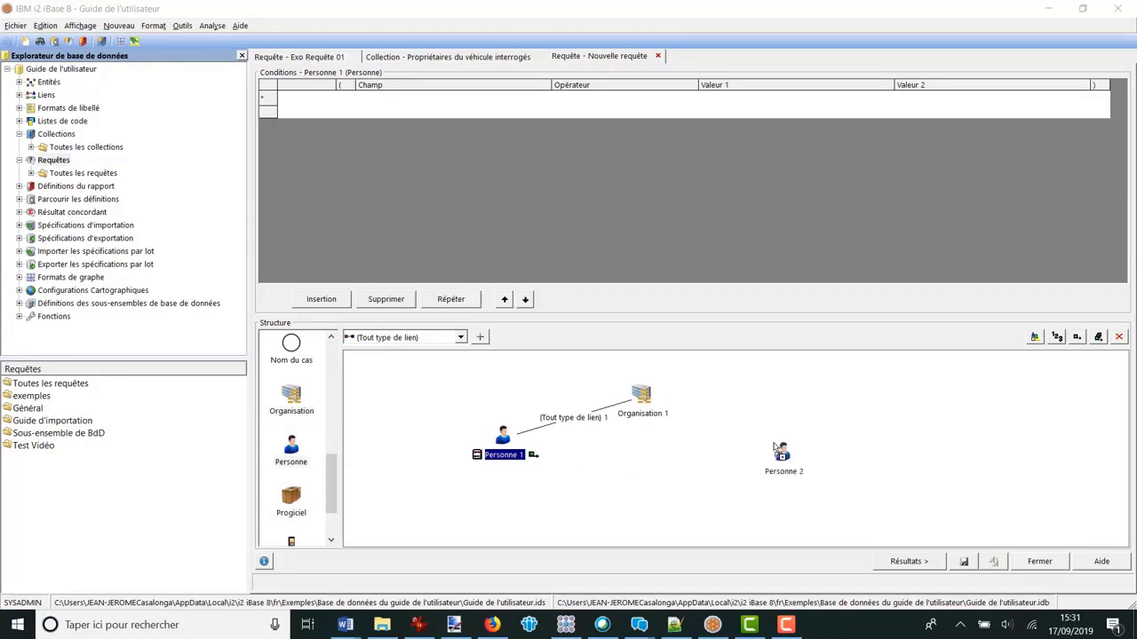
{"action": "left_click", "coordinate": [479, 338]}
{"action": "left_click", "coordinate": [639, 394]}
{"action": "left_click", "coordinate": [787, 452]}
Step: Define a count condition on Personne 2 requiring a number greater than 3
{"action": "left_click", "coordinate": [793, 446]}
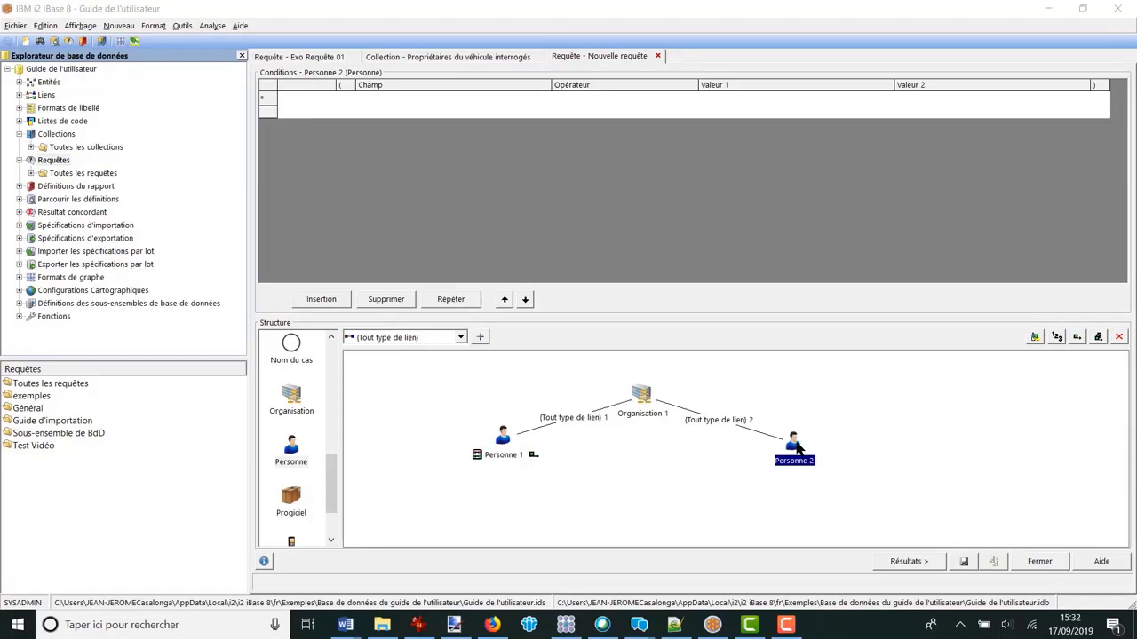
{"action": "left_click", "coordinate": [1053, 341]}
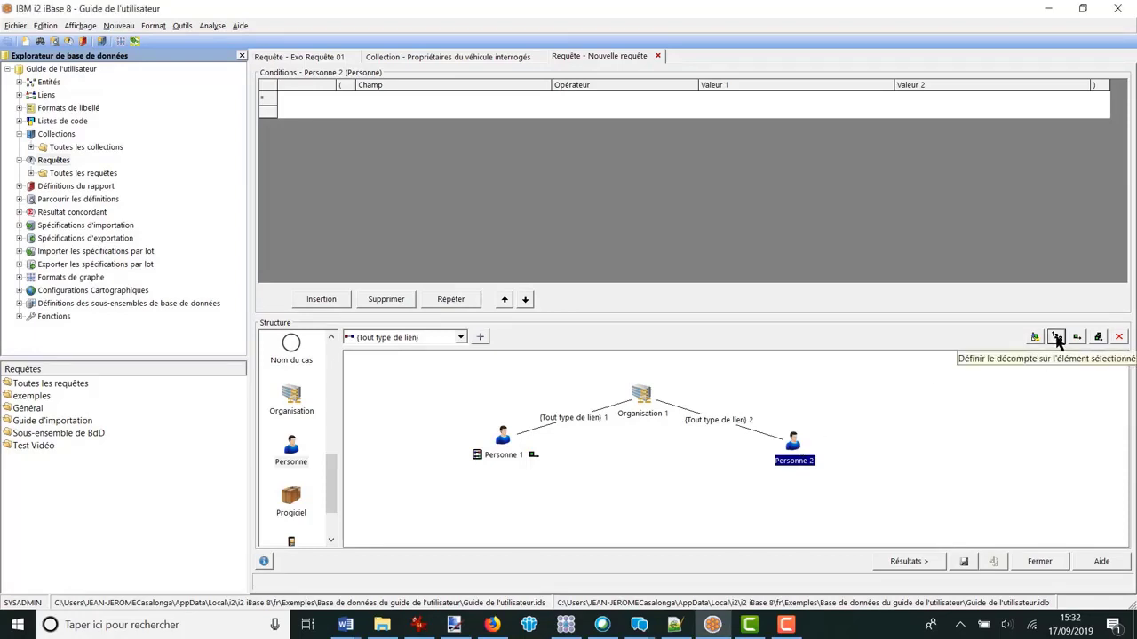
{"action": "left_click", "coordinate": [1057, 338]}
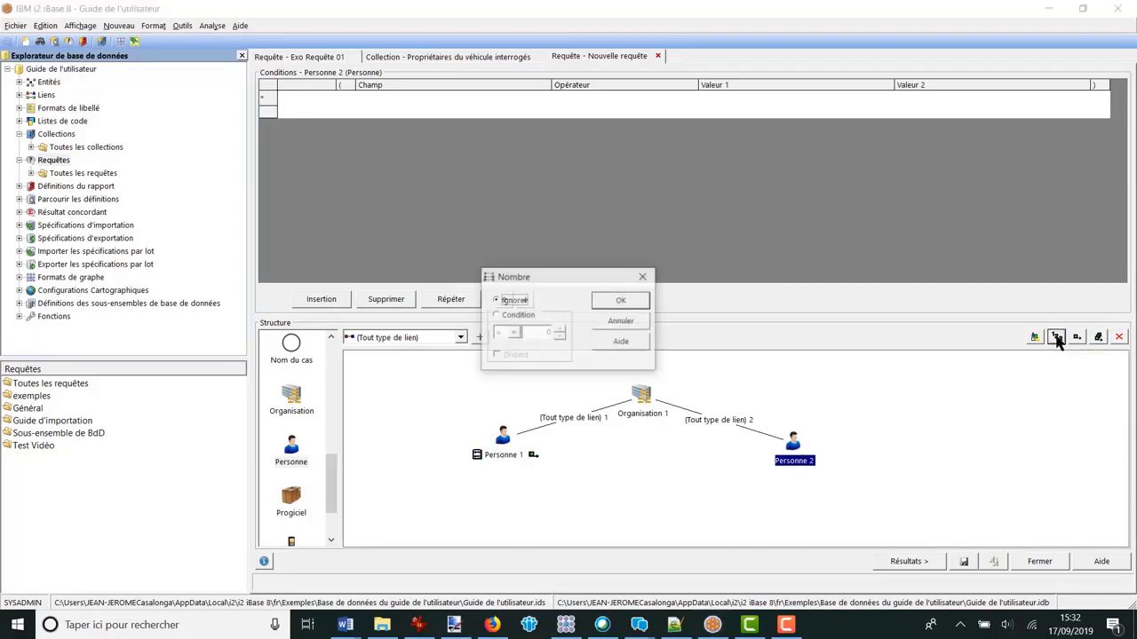
{"action": "left_click", "coordinate": [499, 318]}
{"action": "left_click", "coordinate": [509, 333]}
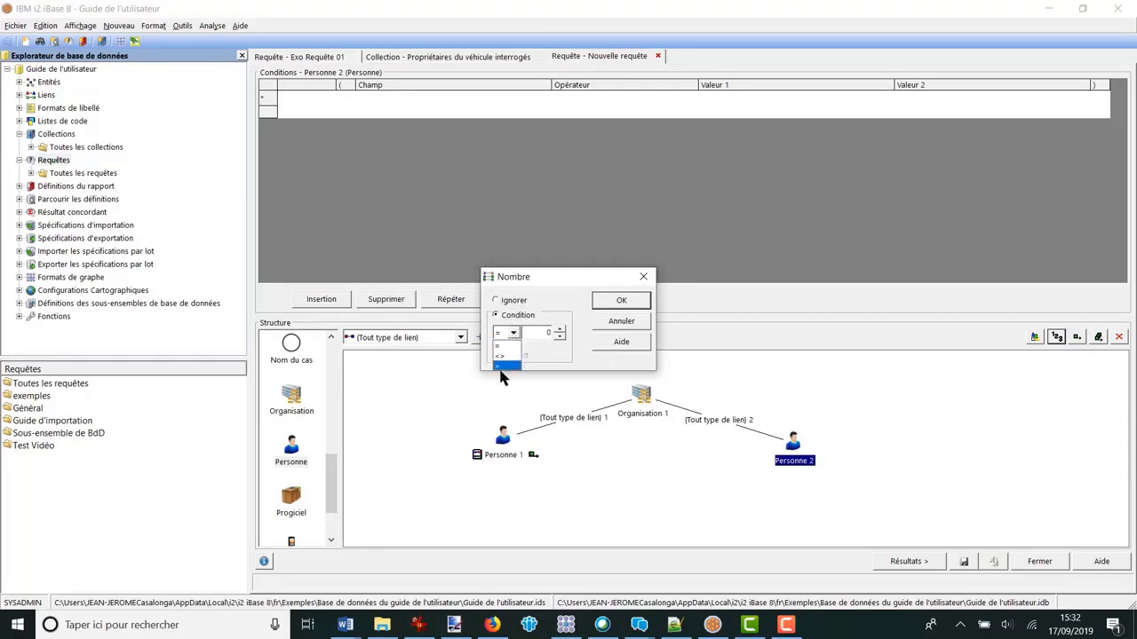
{"action": "left_click", "coordinate": [501, 369]}
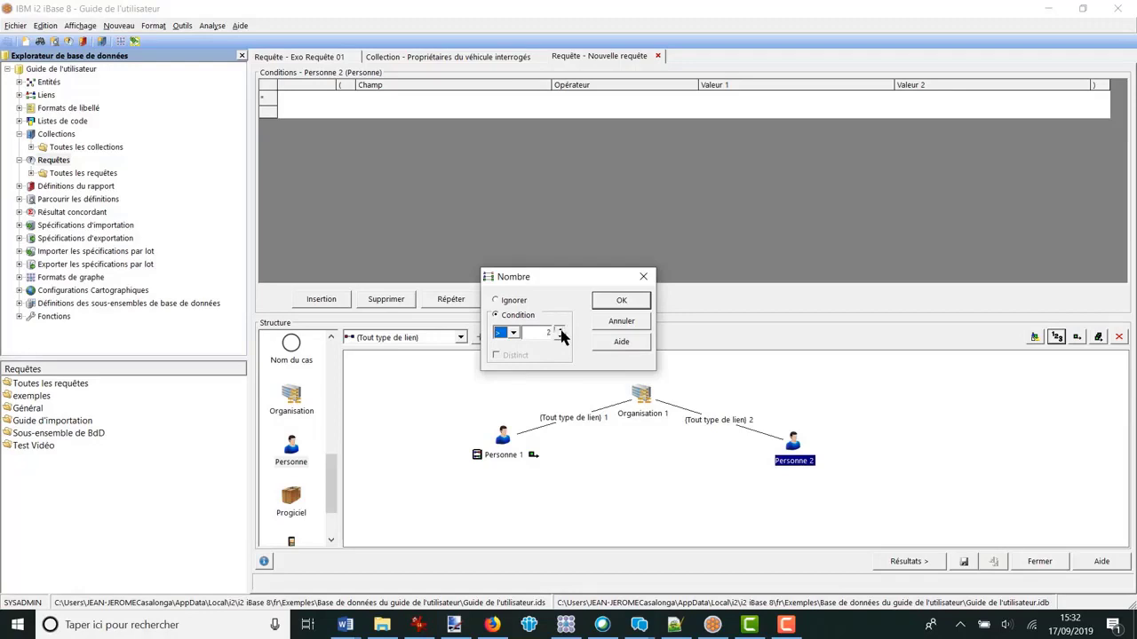
{"action": "left_click", "coordinate": [560, 331]}
{"action": "left_click", "coordinate": [559, 337]}
{"action": "left_click", "coordinate": [612, 303]}
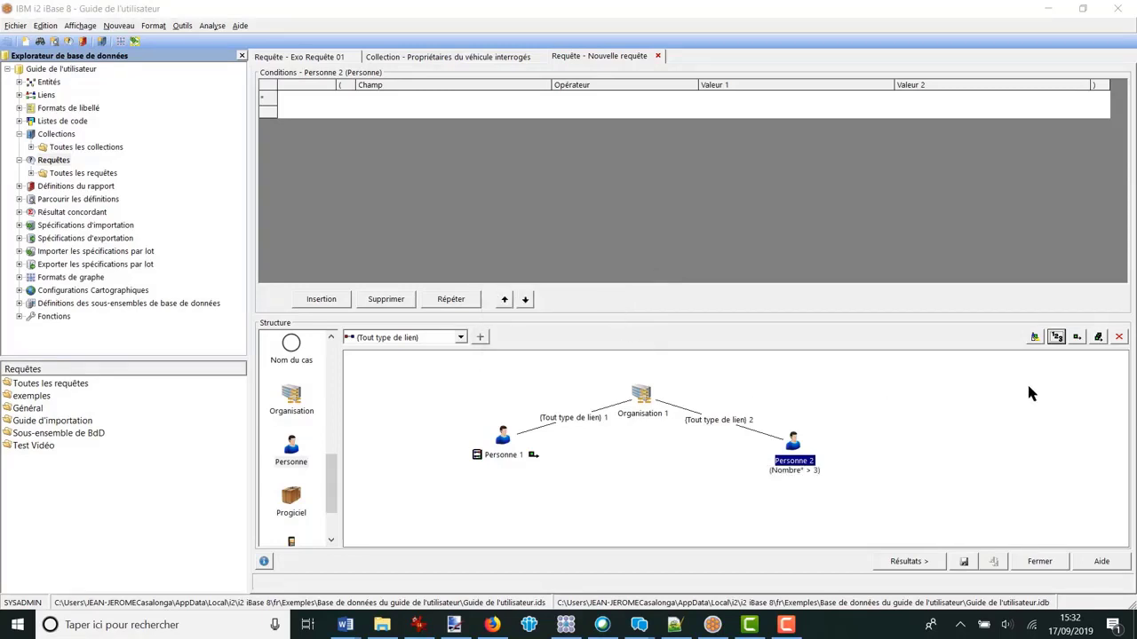
Step: Set all elements of the query structure as output, then run the query and look through the whole result list
{"action": "left_click", "coordinate": [1099, 338]}
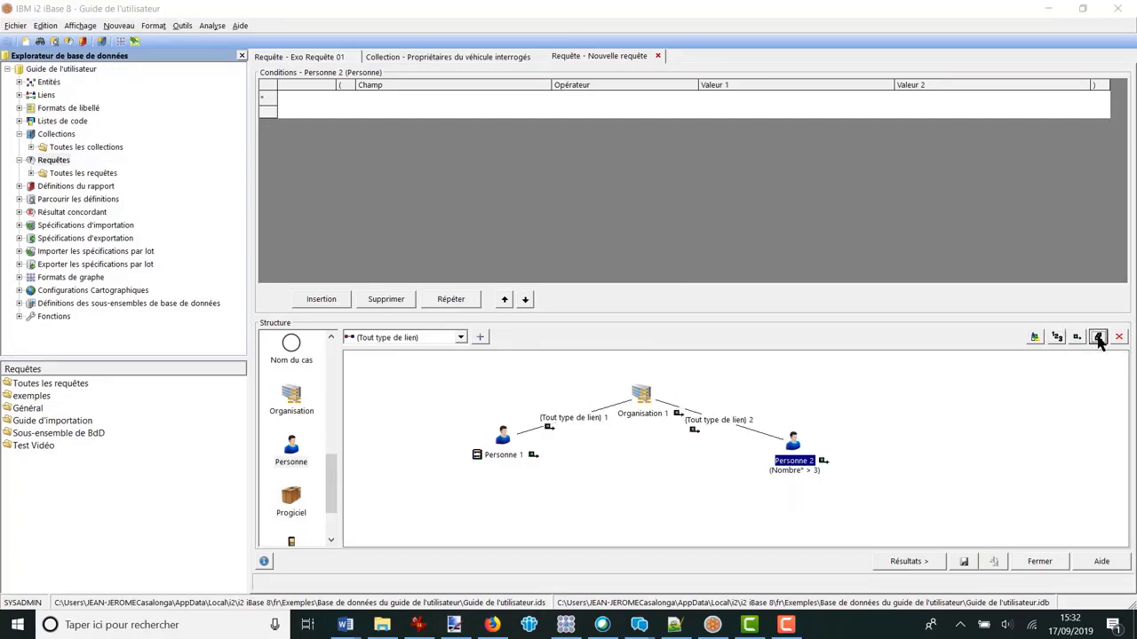
{"action": "left_click", "coordinate": [908, 561]}
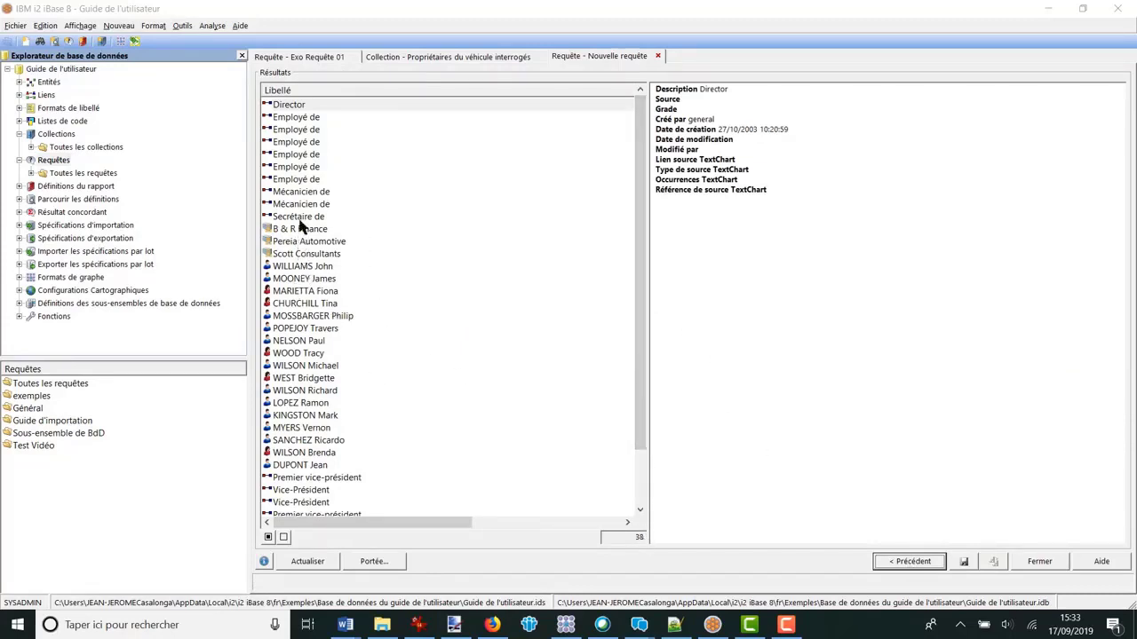
{"action": "left_click_drag", "start_coordinate": [639, 337], "coordinate": [644, 400]}
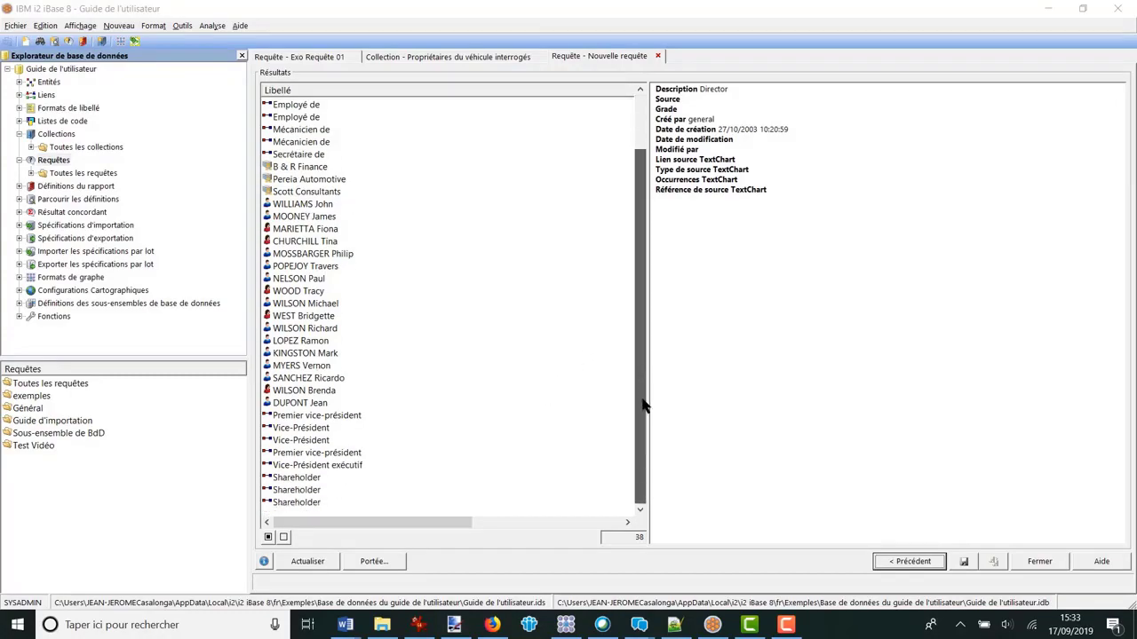